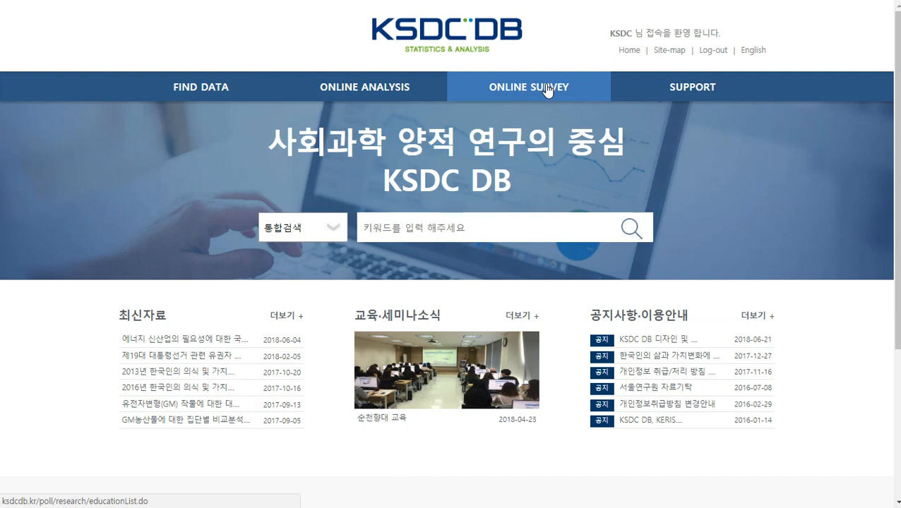
Go from the KSDC DB home page to the ONLINE SURVEY section
left_click(548, 90)
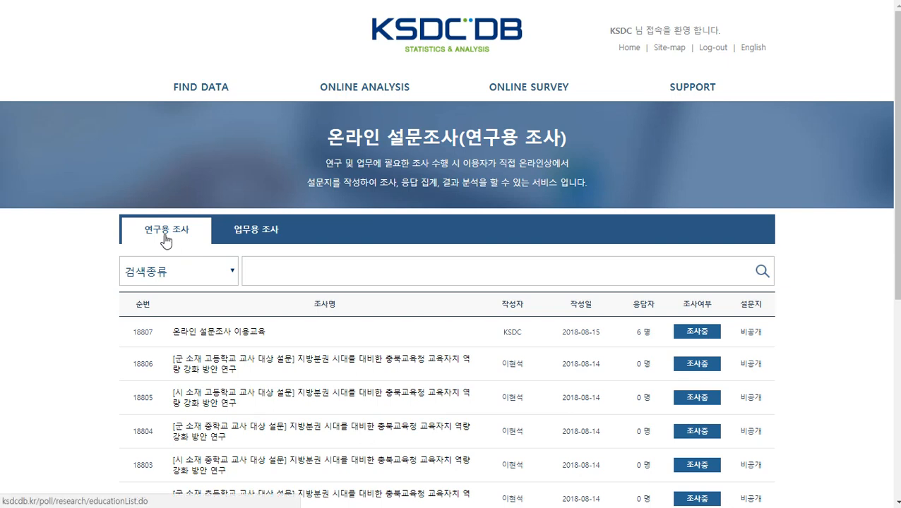
Switch between the business and research survey lists and check the search-type options without changing them
left_click(246, 232)
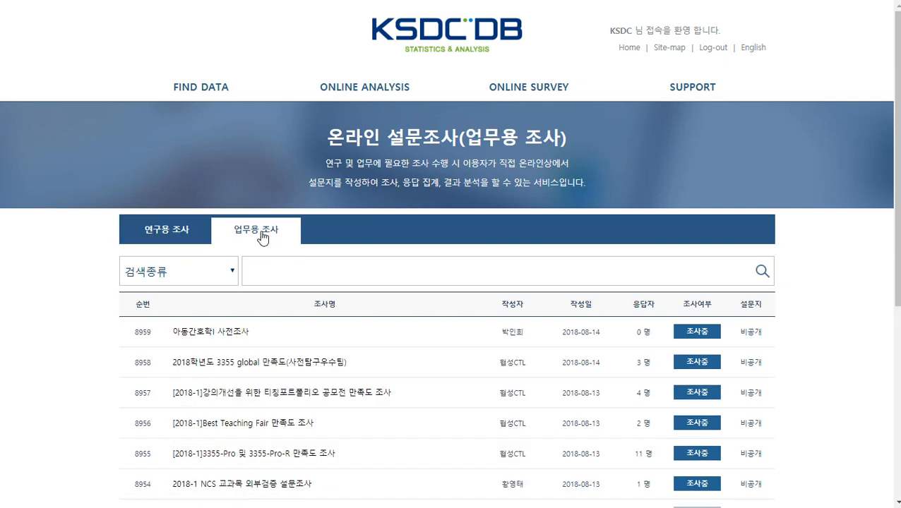
left_click(180, 232)
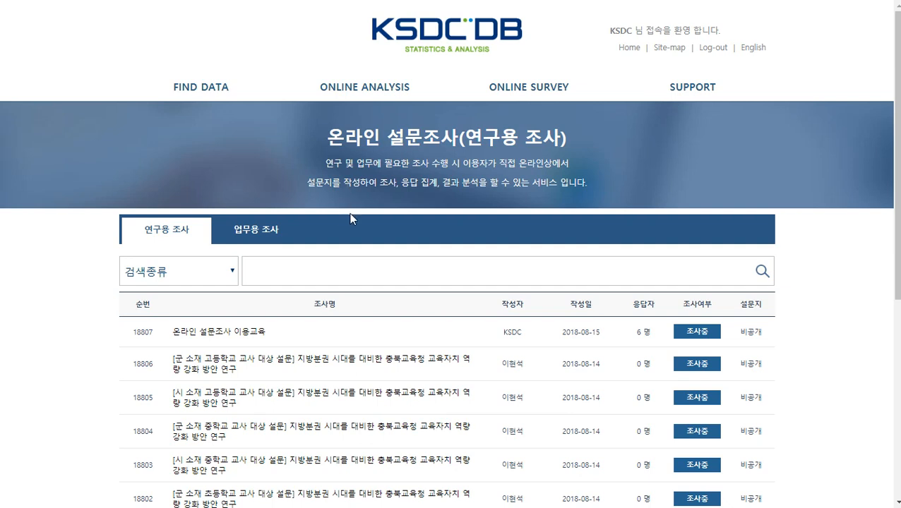
scroll(396, 217, "down", 3)
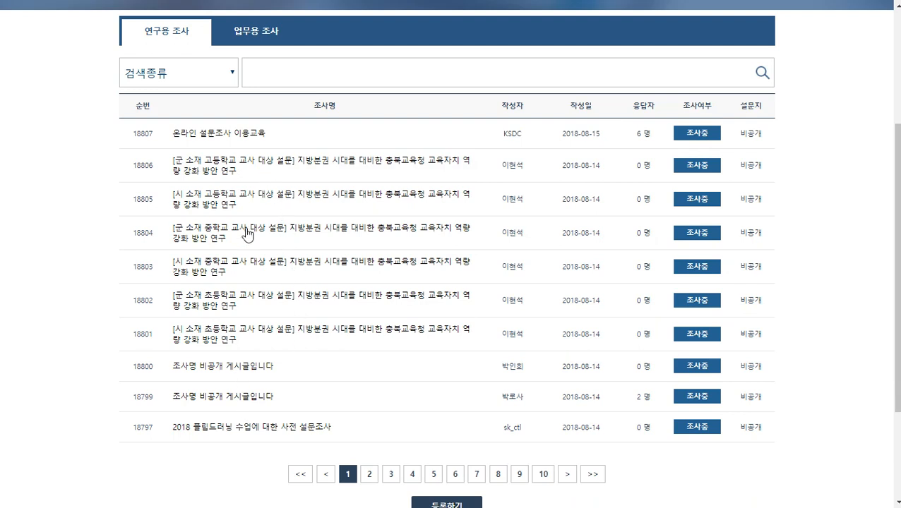
scroll(249, 235, "up", 1)
scroll(246, 234, "up", 1)
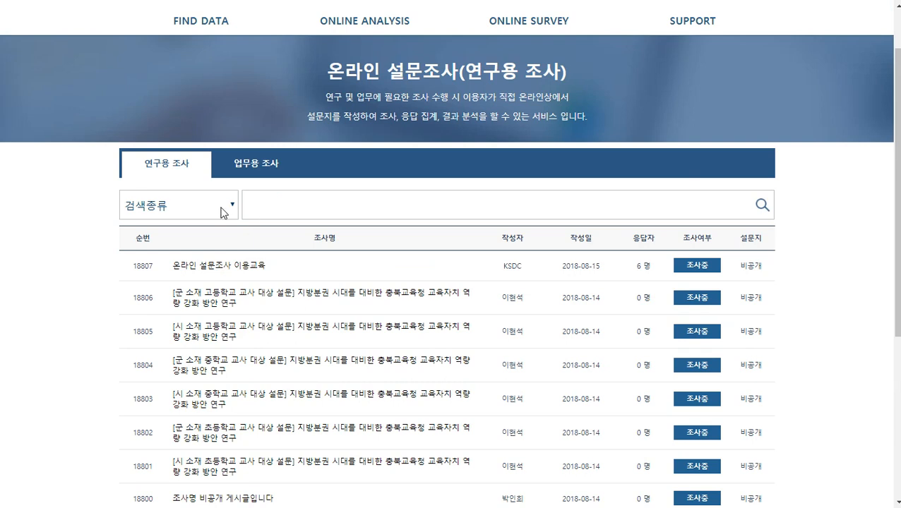
left_click(289, 202)
left_click(185, 203)
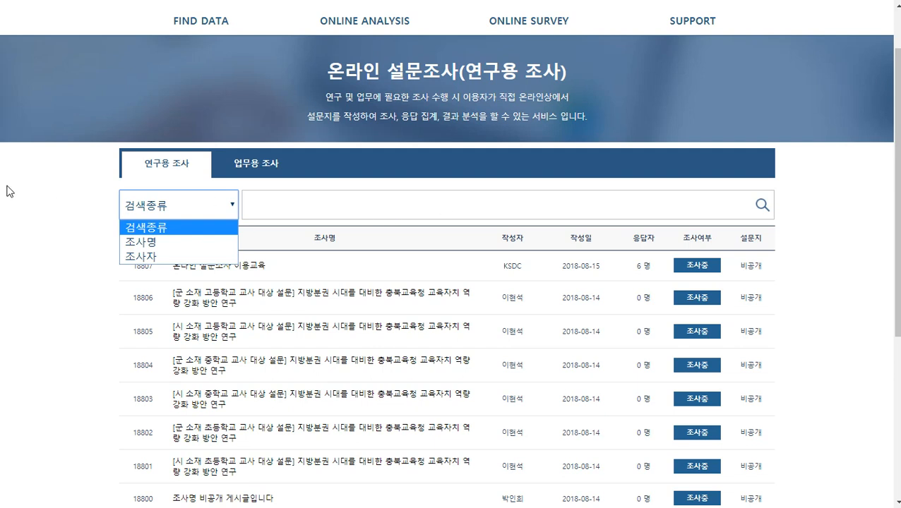
left_click(7, 190)
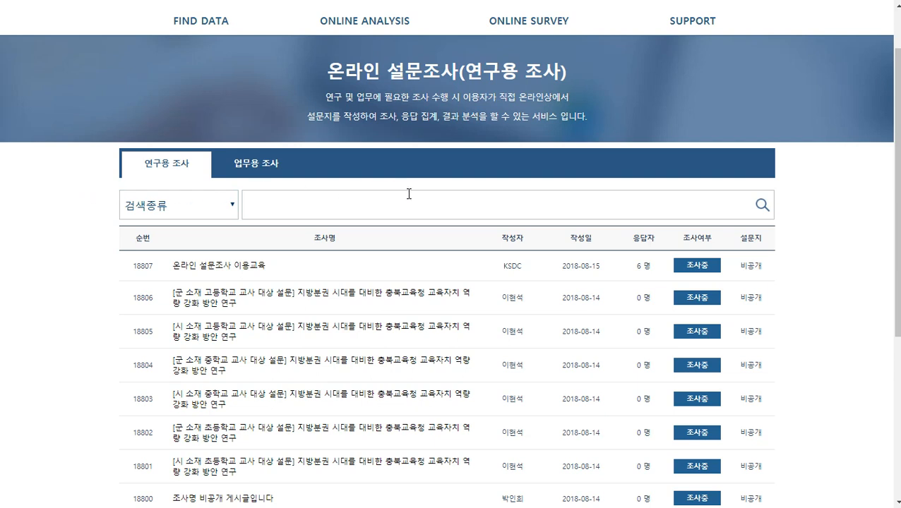
Start a new survey registration and clear the autofilled surveyor name and admin password
scroll(452, 178, "down", 4)
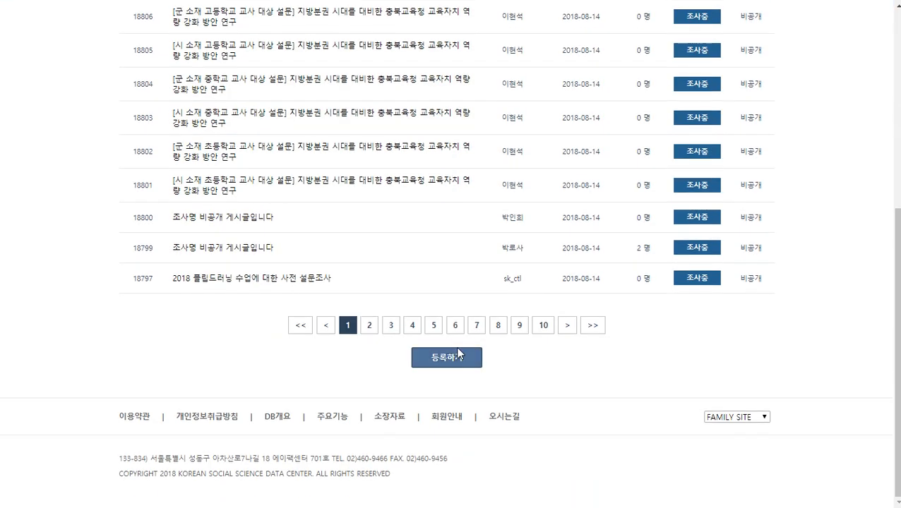
left_click(446, 372)
left_click(326, 275)
key("BackSpace")
key("BackSpace")
key("BackSpace")
key("BackSpace")
left_click(624, 275)
key("BackSpace")
key("BackSpace")
key("BackSpace")
key("BackSpace")
key("BackSpace")
key("BackSpace")
key("BackSpace")
key("BackSpace")
key("BackSpace")
key("BackSpace")
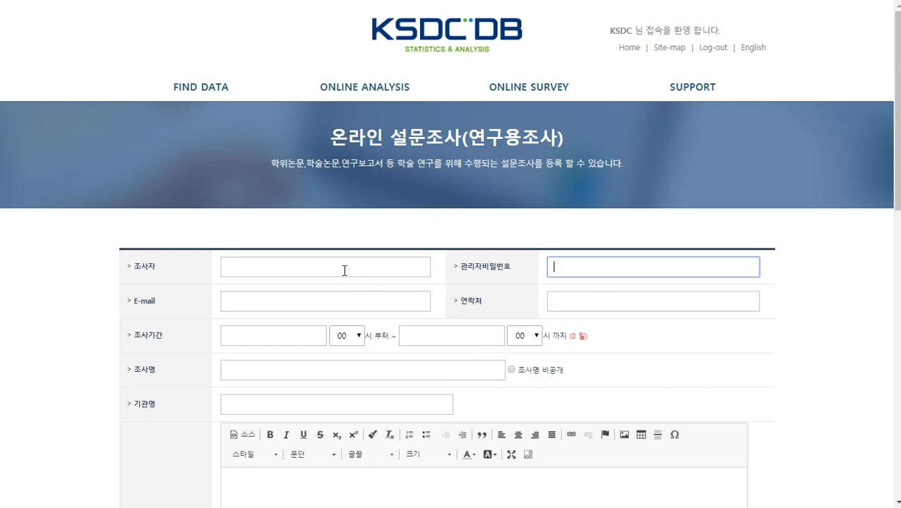
Enter the surveyor's name and a four-character admin password
left_click(344, 271)
left_click(348, 246)
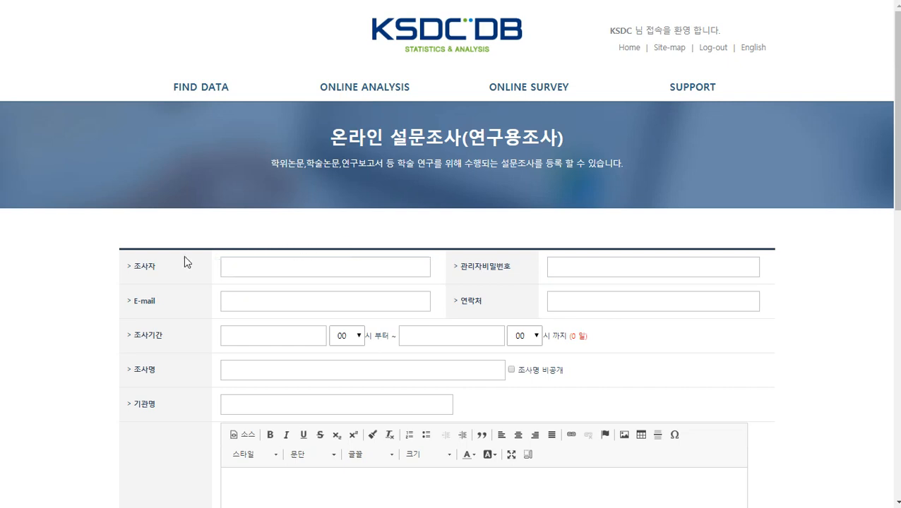
scroll(184, 258, "down", 1)
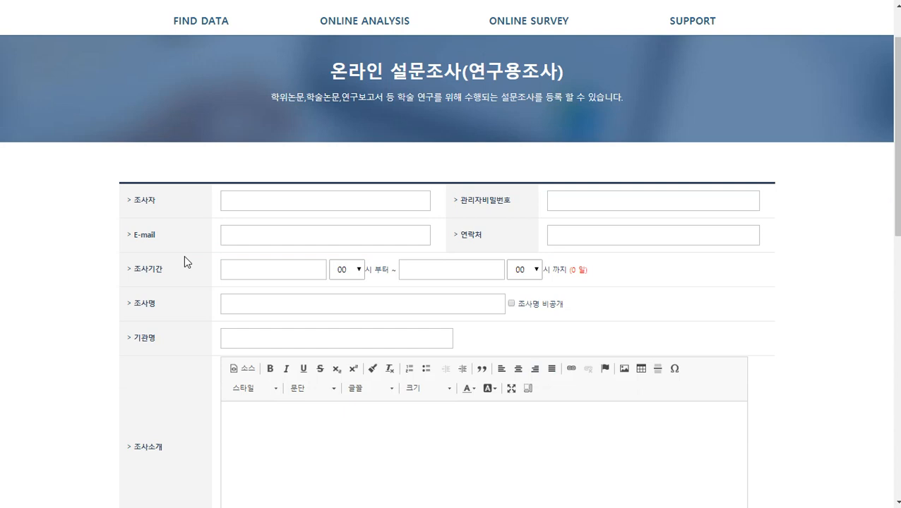
scroll(184, 256, "down", 2)
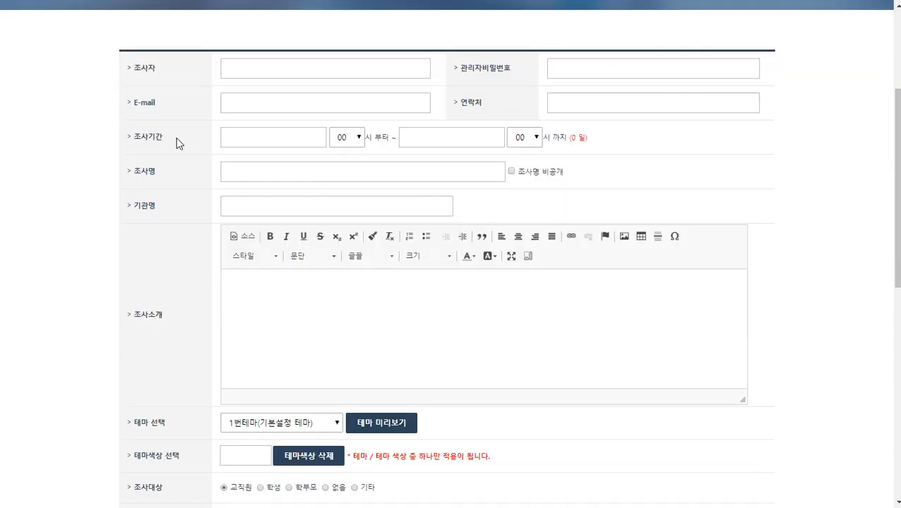
scroll(175, 140, "up", 2)
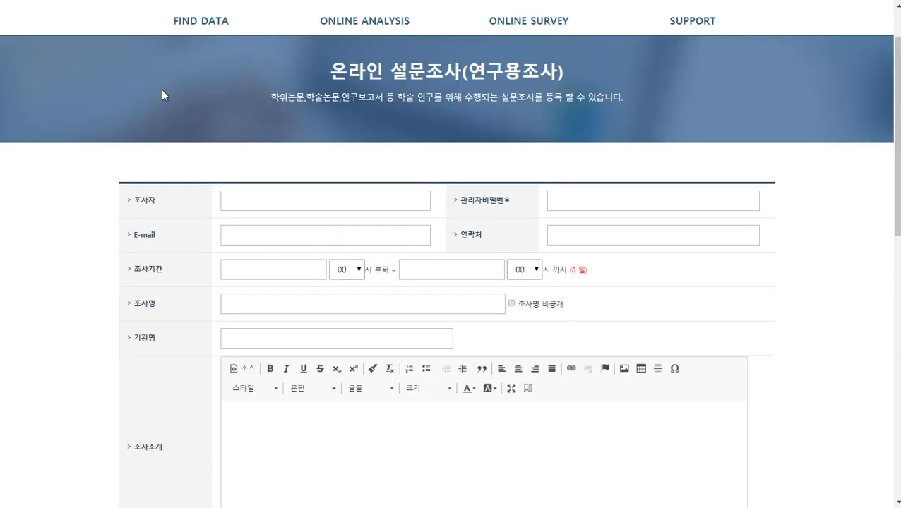
left_click(244, 199)
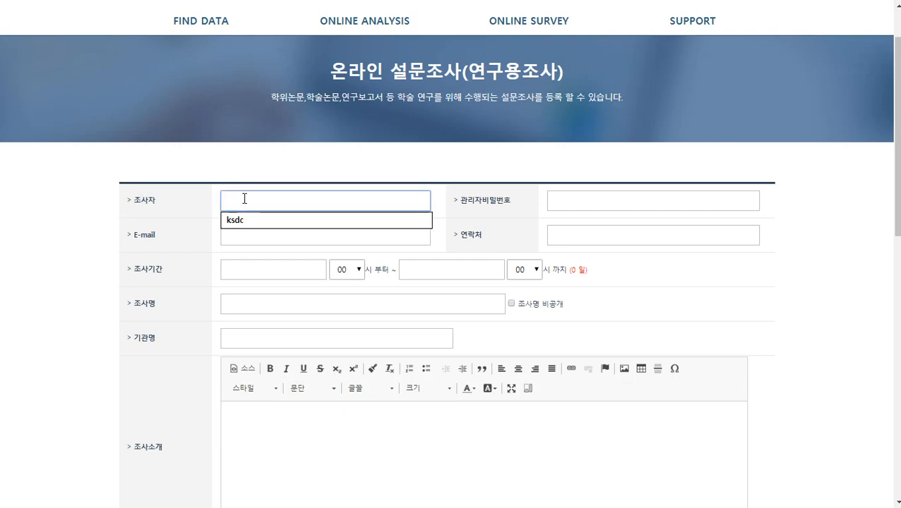
key("Tab")
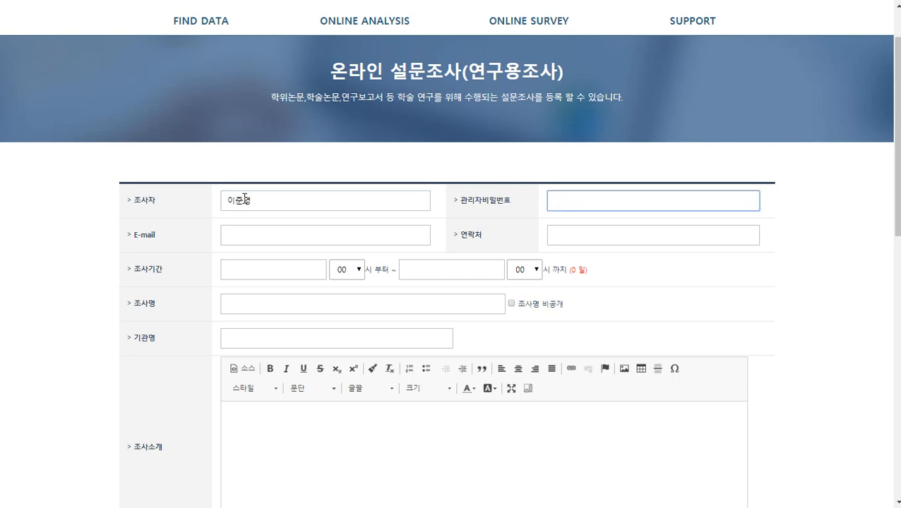
left_click_drag(459, 201, 506, 200)
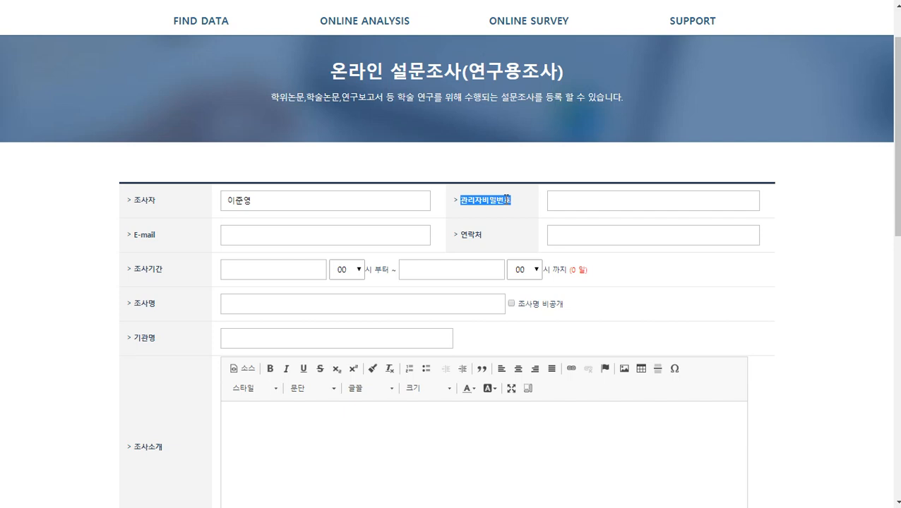
left_click(590, 201)
type("••••")
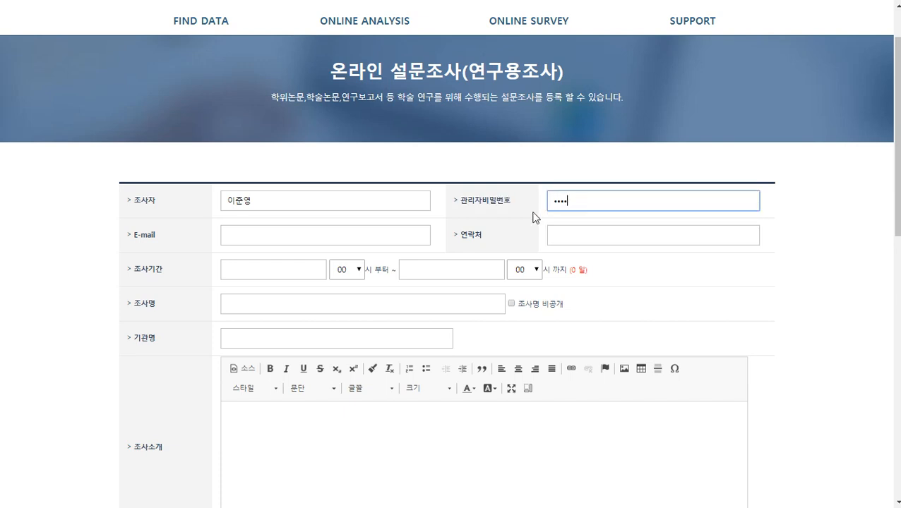
Fill in the contact e-mail and phone number, then go to the survey period start date
left_click(336, 233)
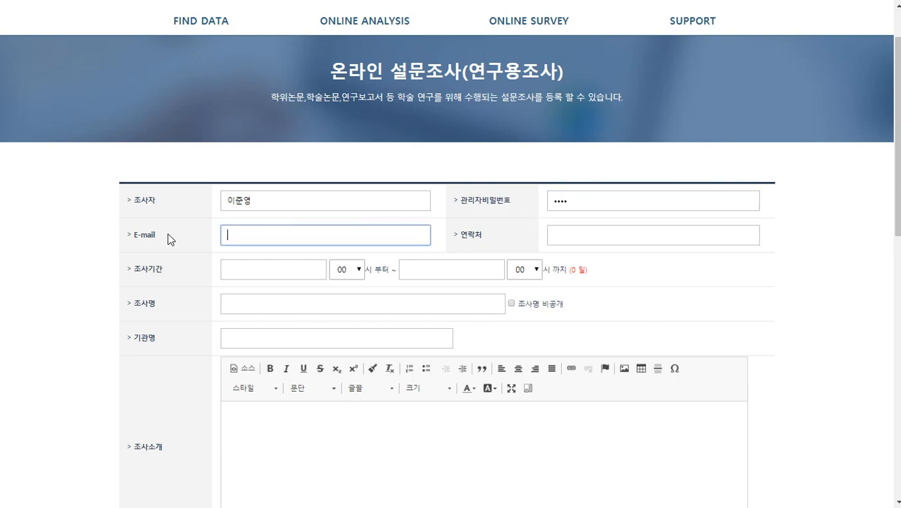
left_click_drag(130, 235, 157, 235)
left_click_drag(484, 240, 453, 238)
left_click(351, 236)
key("Tab")
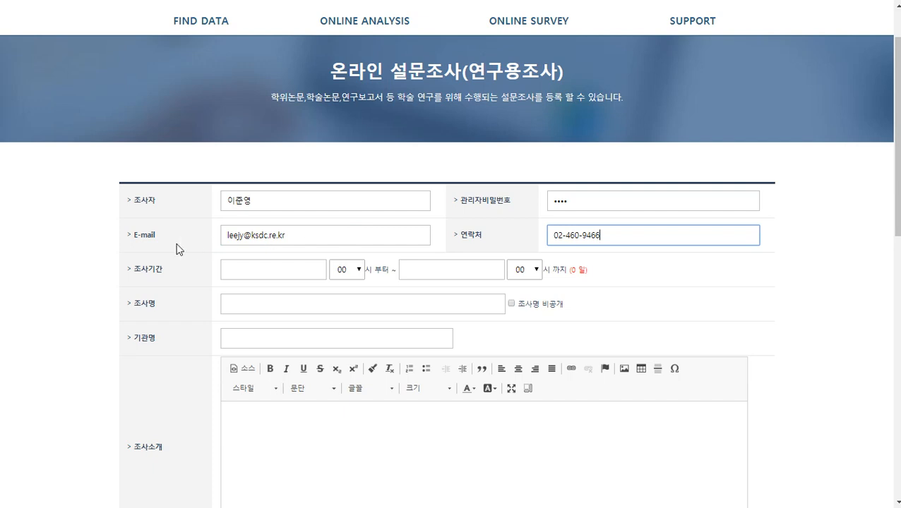
left_click_drag(176, 245, 116, 238)
left_click(469, 228)
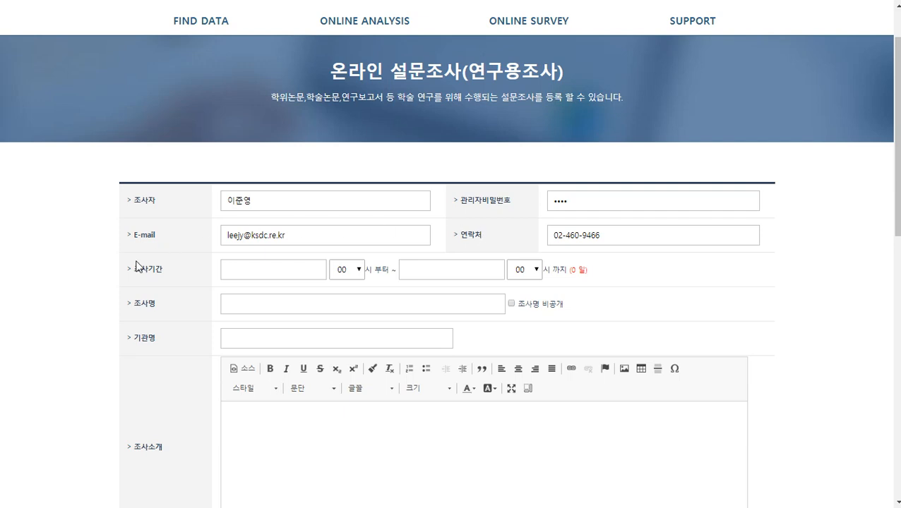
left_click_drag(132, 269, 163, 269)
left_click(197, 269)
left_click(271, 272)
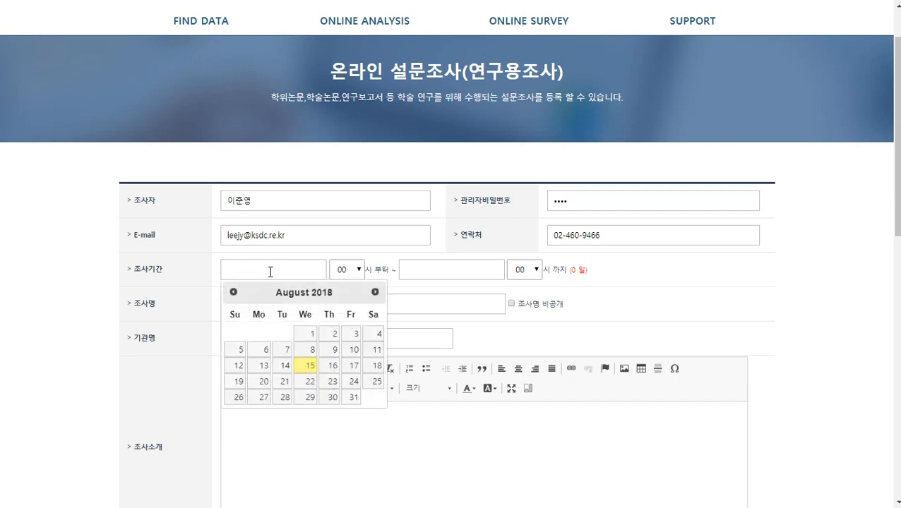
Set the survey period from 2018-08-15 hour 00 to 2018-08-31 hour 00
left_click(309, 365)
left_click(353, 270)
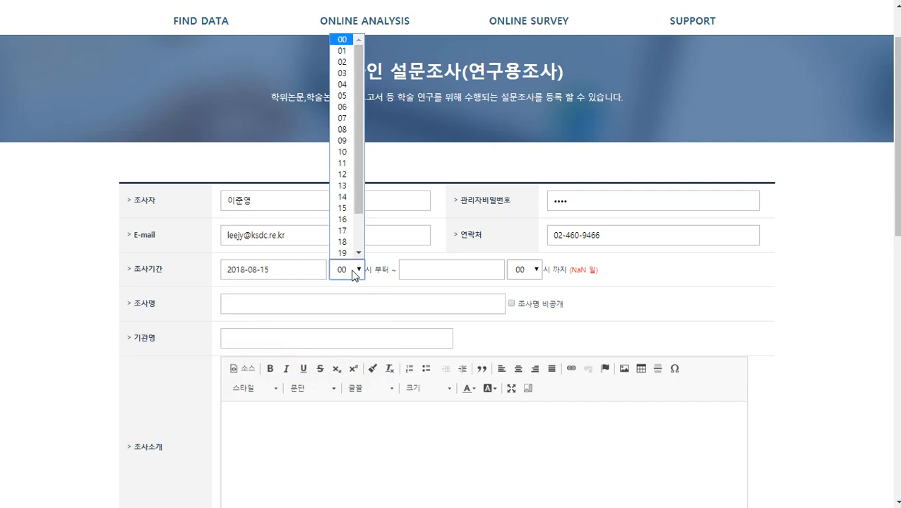
left_click(342, 40)
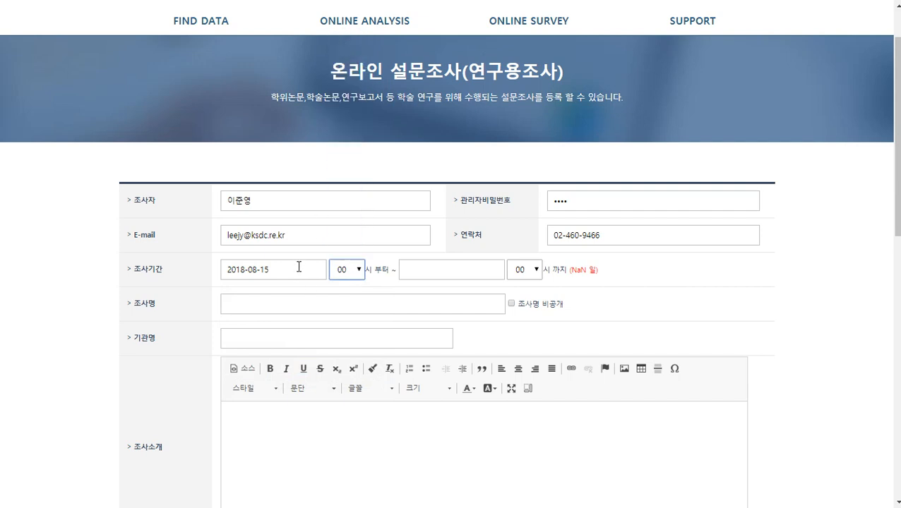
left_click(448, 269)
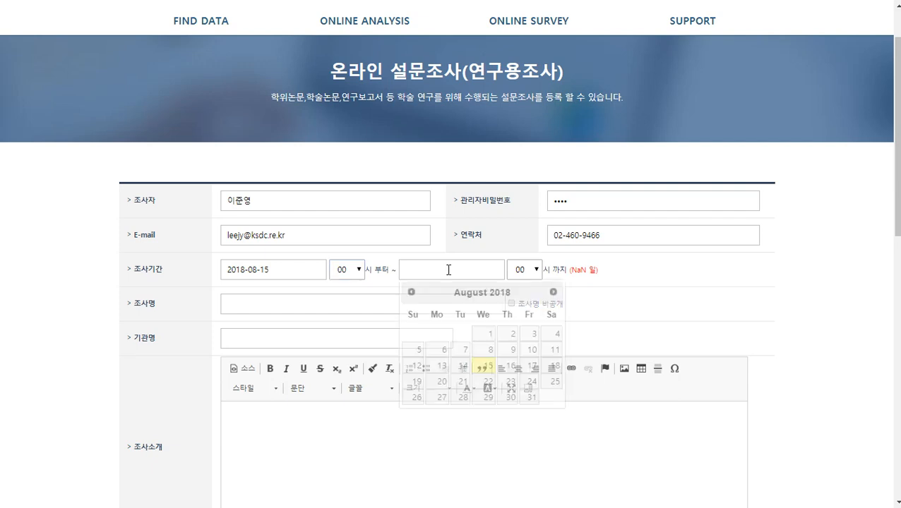
left_click(533, 398)
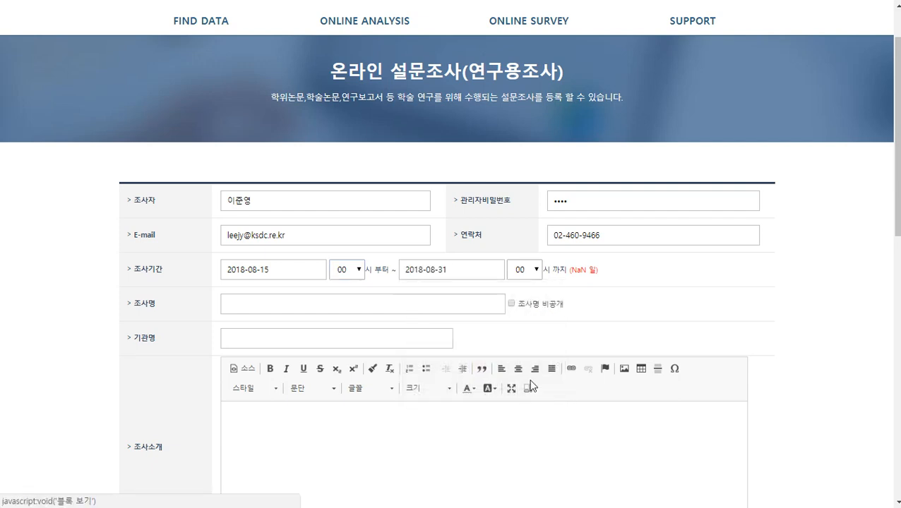
left_click(524, 271)
left_click(520, 43)
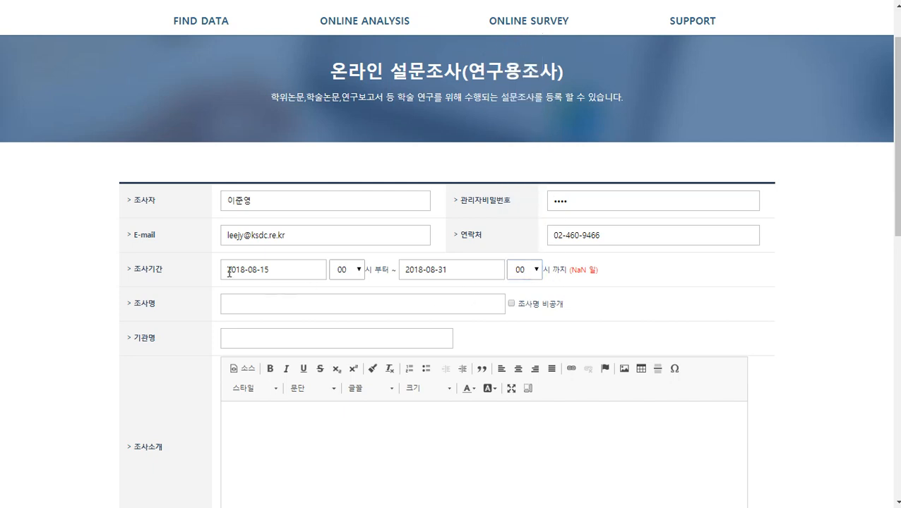
scroll(247, 252, "down", 1)
left_click(265, 239)
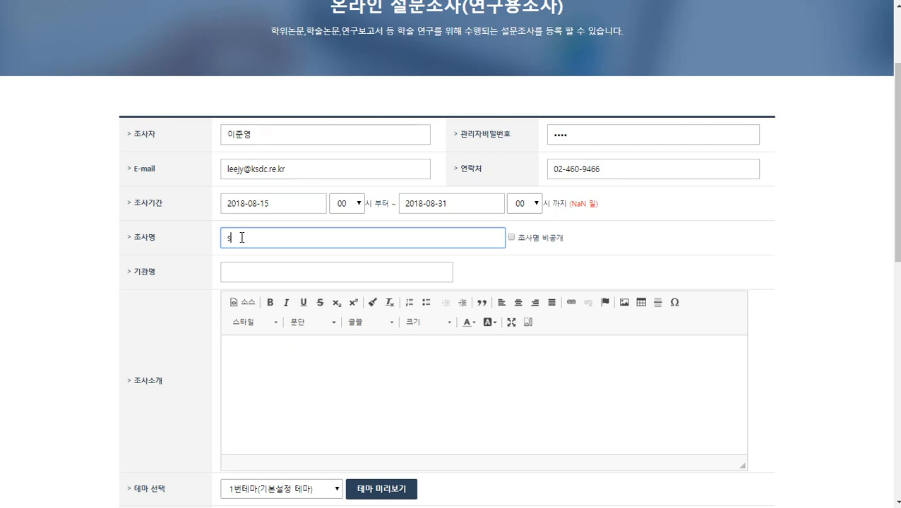
Title the survey '온라인 설문조사 이용교육', leave it public, and move to the institution name field
type("온라인 ㅇ설문조사 이용교육")
left_click(333, 242)
left_click(512, 238)
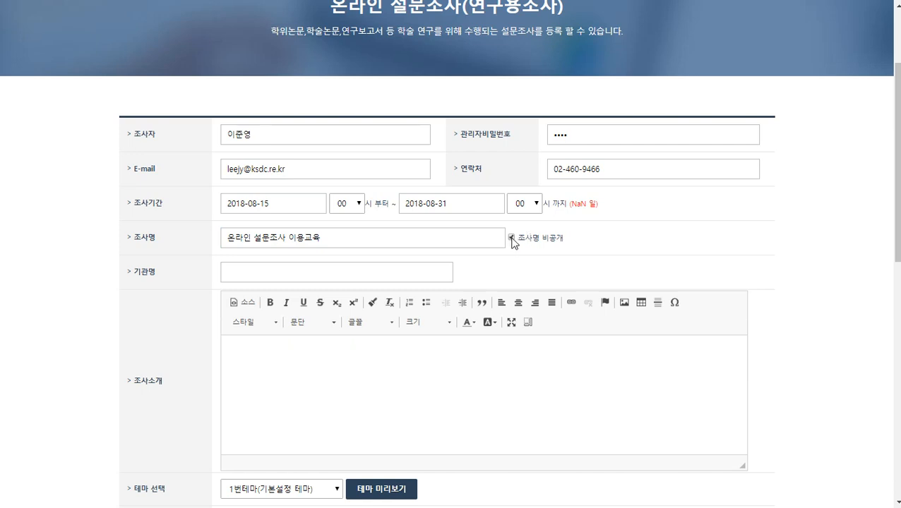
left_click(355, 241)
left_click_drag(355, 241, 223, 239)
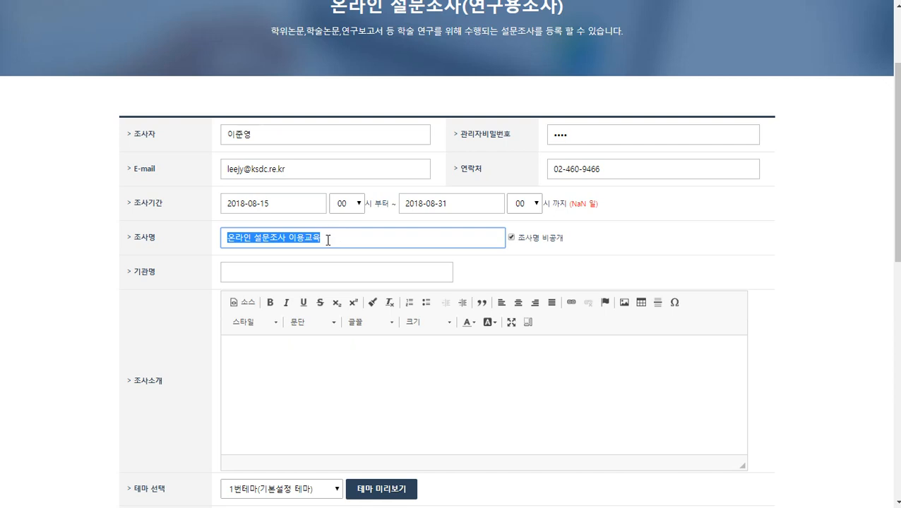
left_click(328, 240)
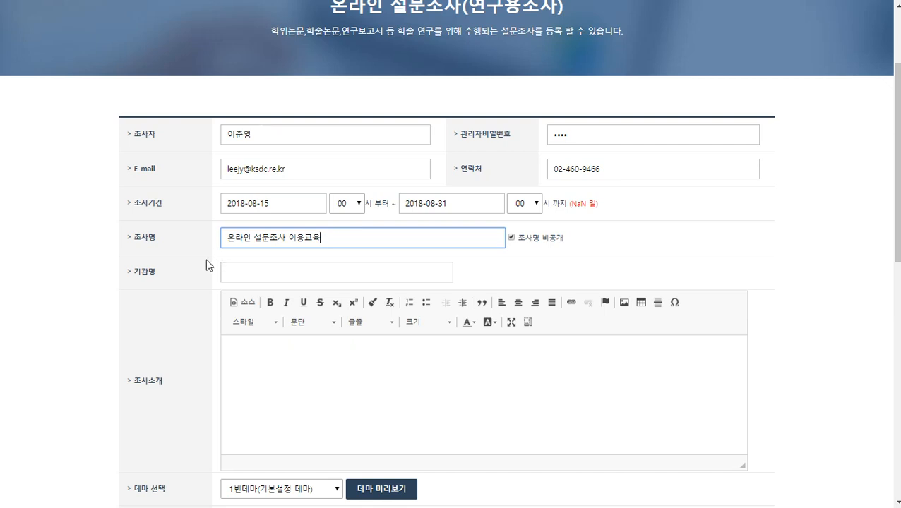
left_click(510, 238)
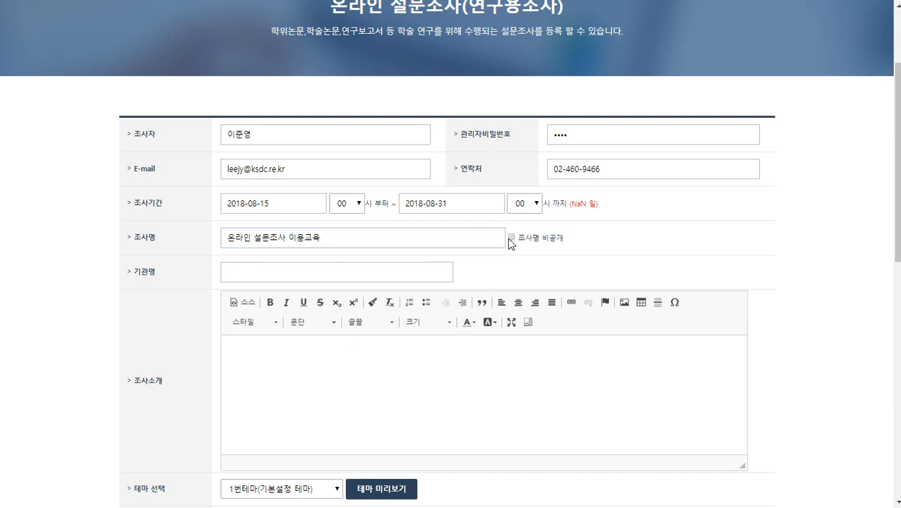
left_click_drag(132, 274, 157, 275)
left_click(243, 272)
Enter KSDC as the institution name and the introduction '음식에 대한 설문조사입니다.'
type("KSDC")
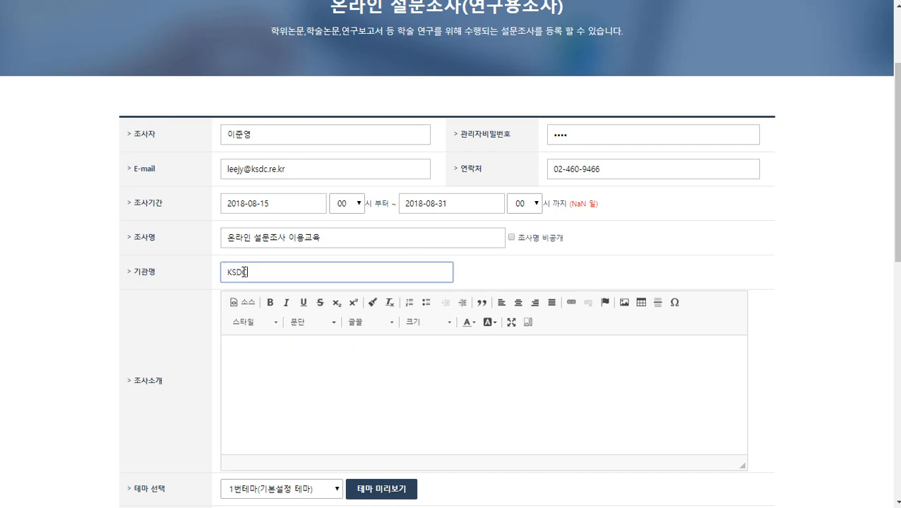
scroll(327, 279, "down", 2)
left_click(254, 243)
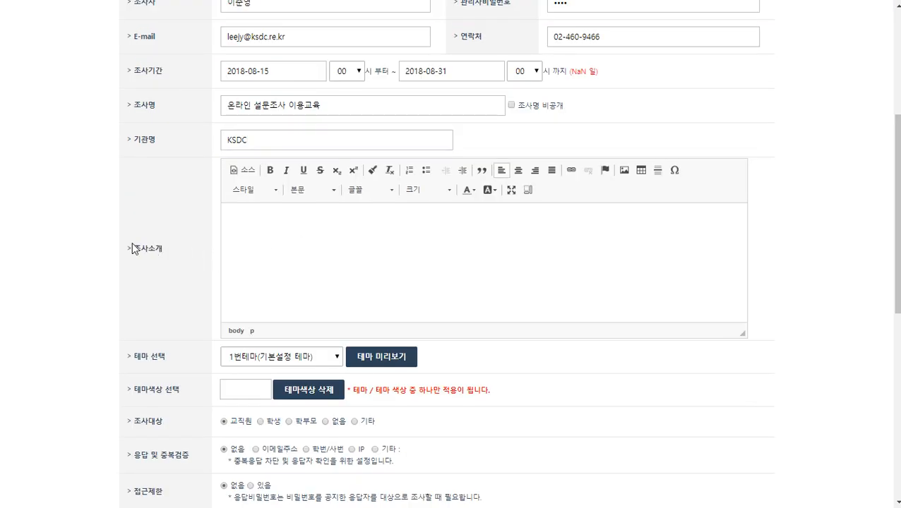
left_click_drag(132, 245, 170, 251)
left_click(257, 238)
left_click(173, 245)
left_click(249, 248)
type("dh")
key("BackSpace")
key("BackSpace")
type("은식에 대한 설문조사입니다.")
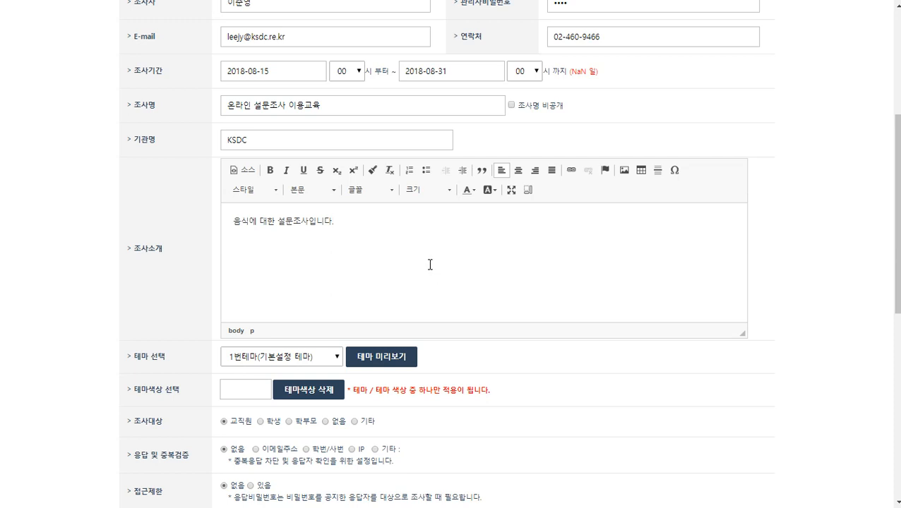
Point out the theme choice setting and open the list of available survey themes
scroll(430, 264, "down", 1)
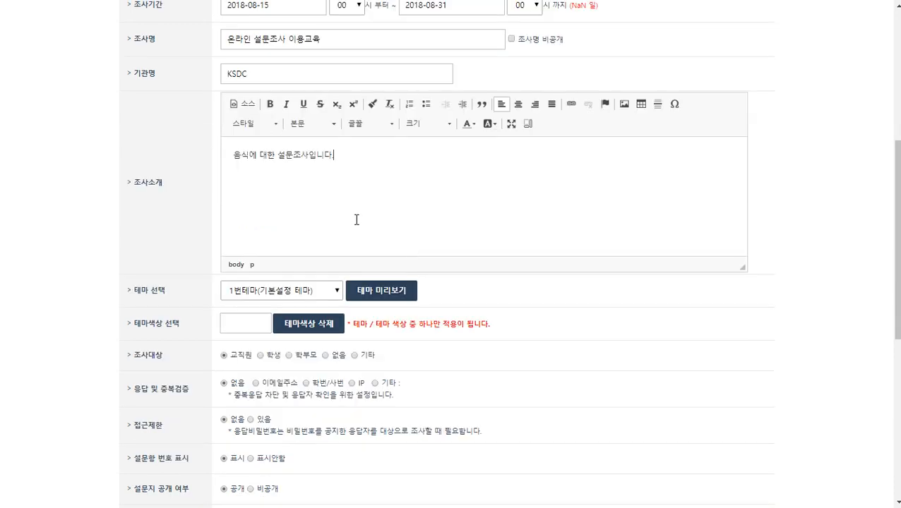
left_click_drag(131, 290, 168, 294)
left_click_drag(139, 323, 177, 324)
left_click_drag(141, 290, 170, 295)
scroll(169, 295, "down", 1)
left_click(320, 224)
left_click(320, 224)
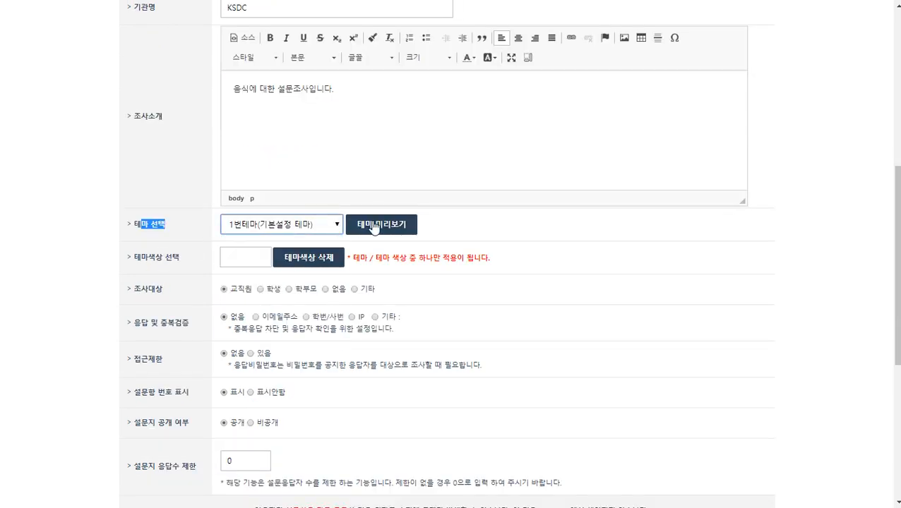
left_click(374, 224)
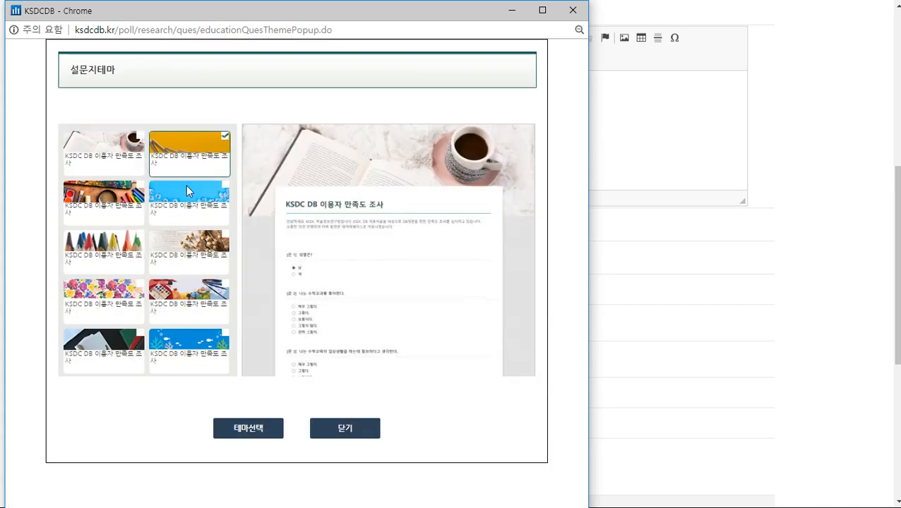
left_click(188, 191)
left_click(128, 205)
left_click(124, 245)
left_click(182, 250)
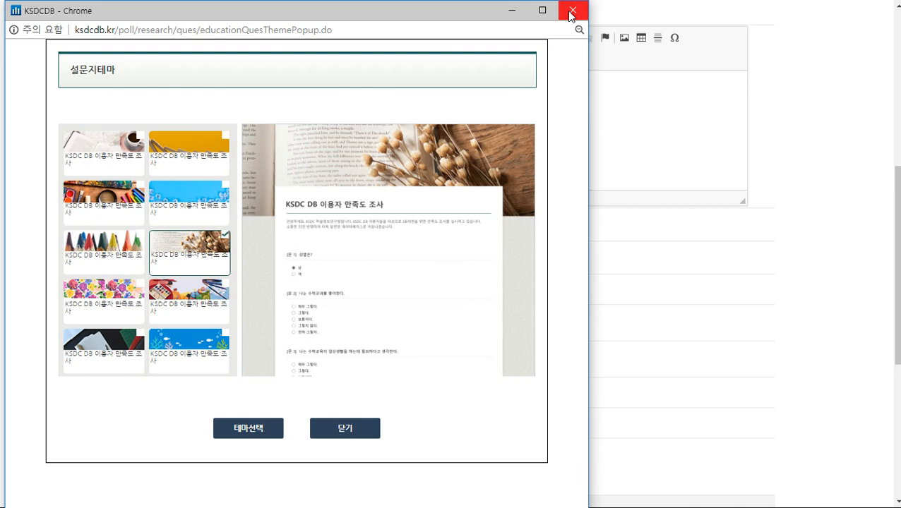
left_click(572, 12)
left_click_drag(133, 255, 182, 260)
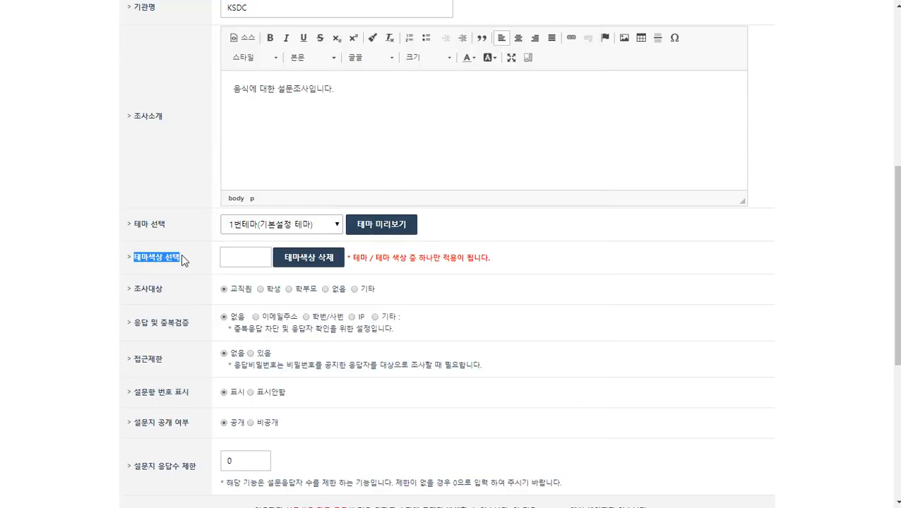
left_click(252, 264)
left_click(269, 293)
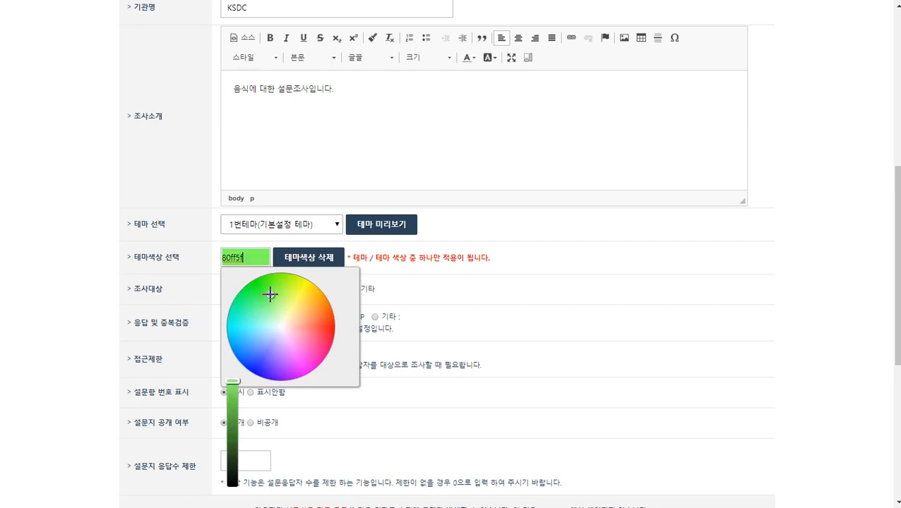
left_click(251, 319)
left_click(313, 317)
left_click(305, 341)
left_click(285, 326)
left_click(283, 299)
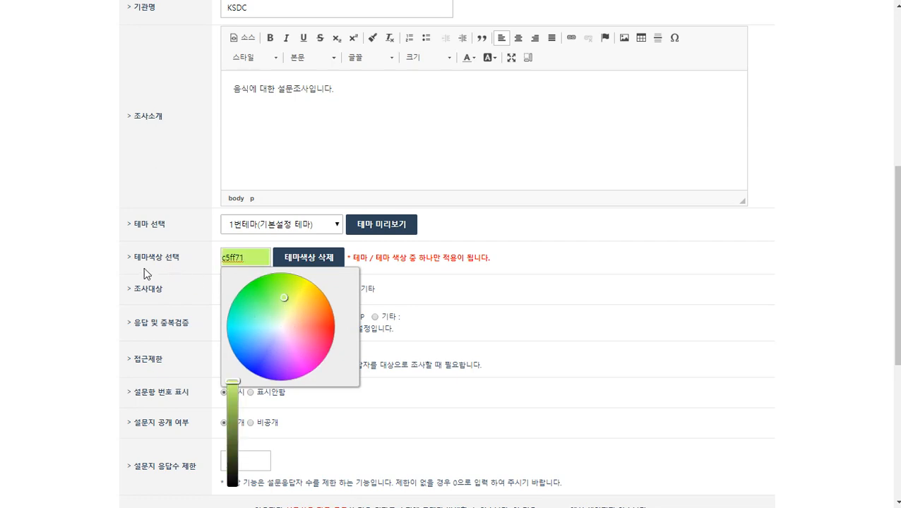
left_click(118, 268)
left_click(295, 263)
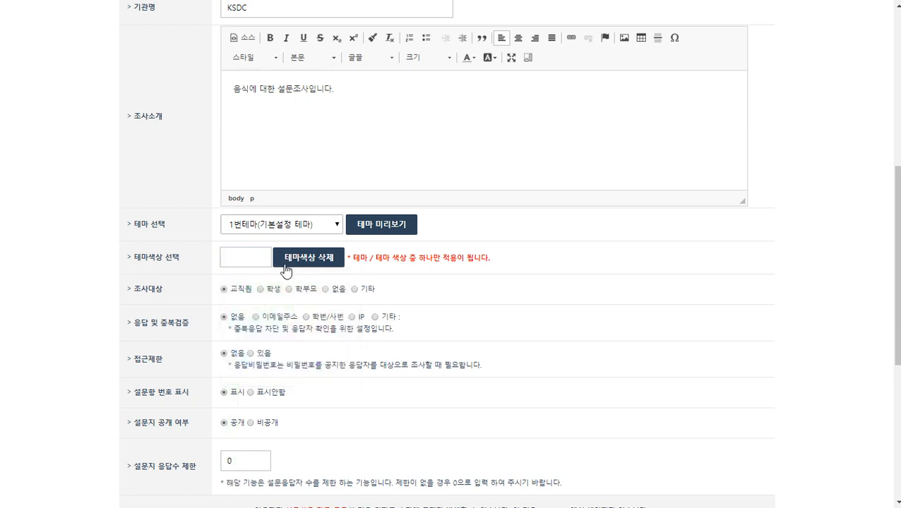
left_click_drag(355, 255, 496, 261)
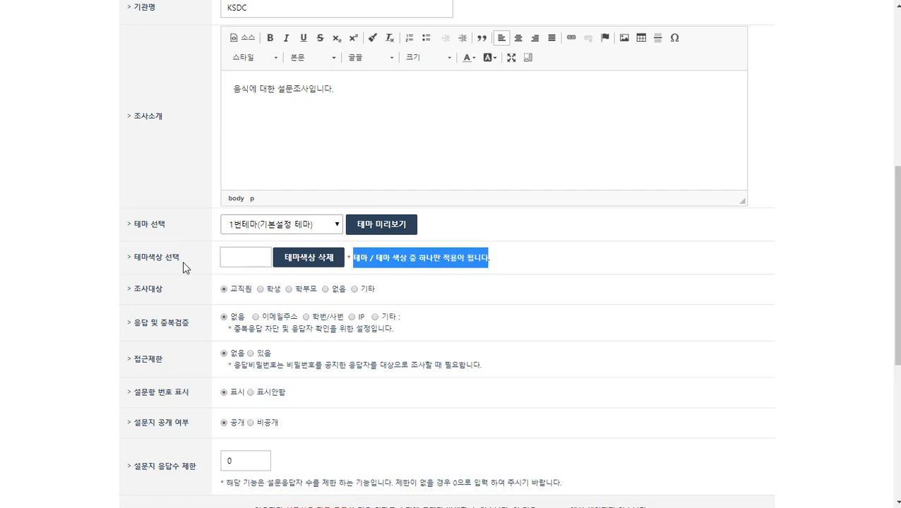
left_click(99, 268)
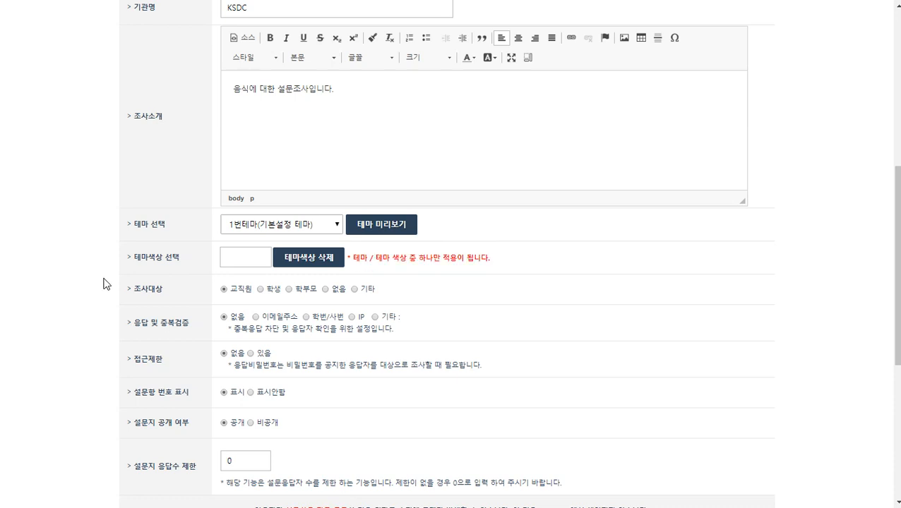
left_click_drag(136, 291, 163, 291)
left_click(170, 285)
scroll(162, 226, "down", 1)
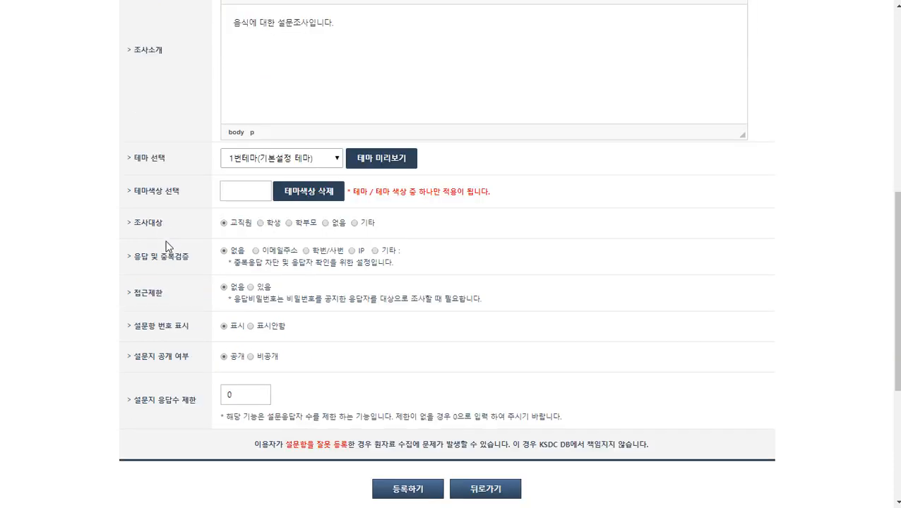
left_click_drag(135, 260, 189, 257)
left_click(192, 257)
left_click_drag(187, 253, 129, 261)
left_click(136, 256)
left_click(255, 251)
left_click(351, 251)
left_click(374, 251)
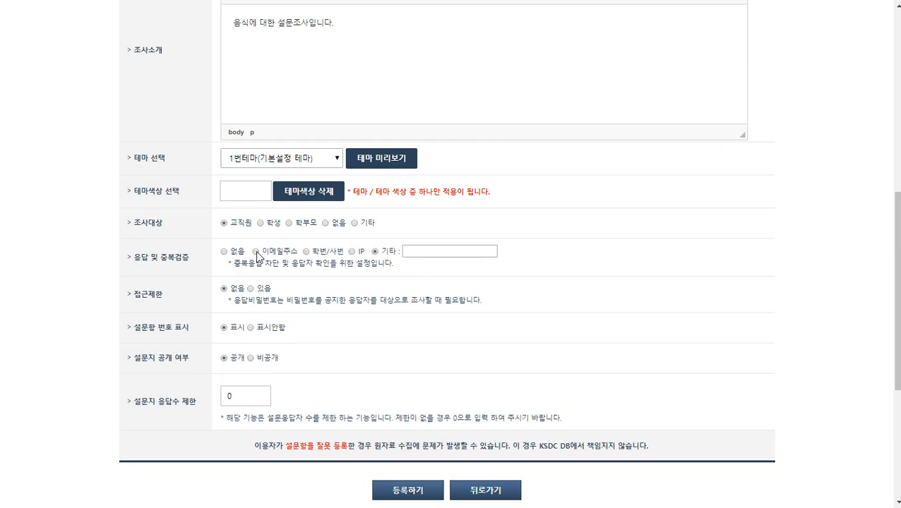
left_click(256, 252)
left_click(224, 251)
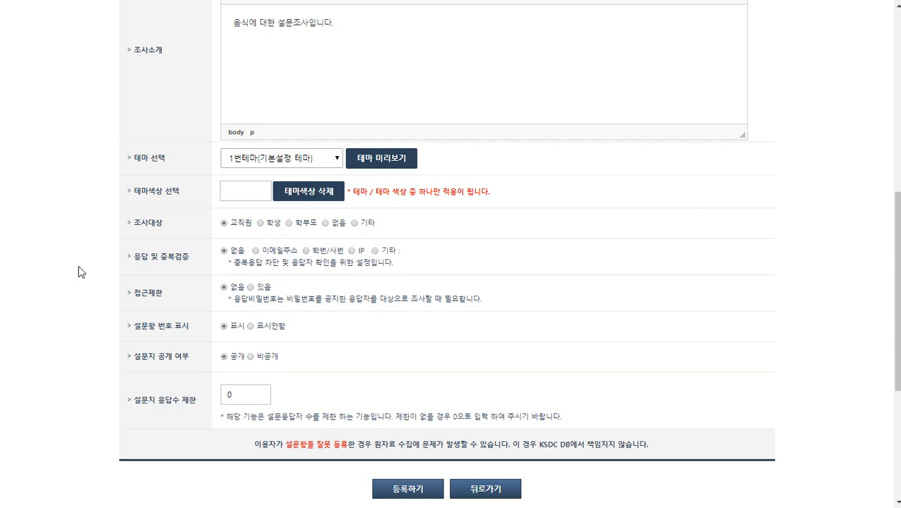
scroll(84, 248, "down", 1)
double_click(138, 226)
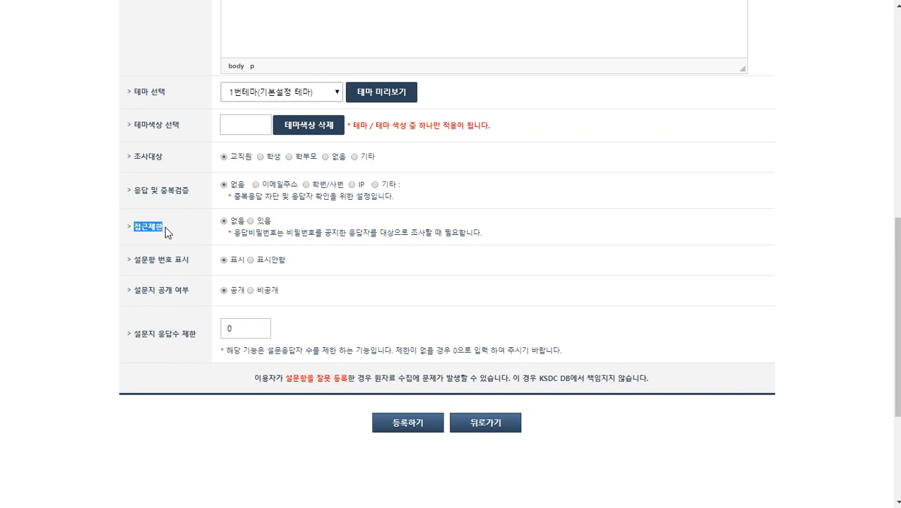
left_click(250, 222)
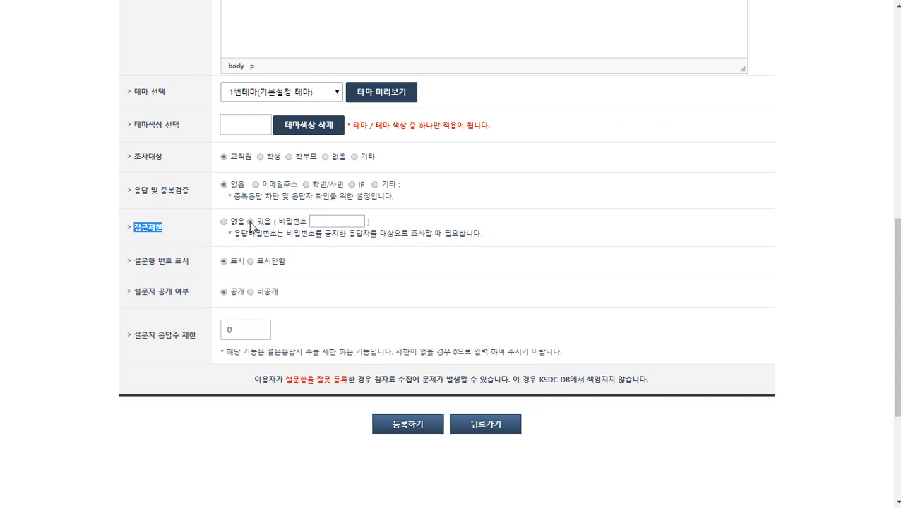
left_click(329, 222)
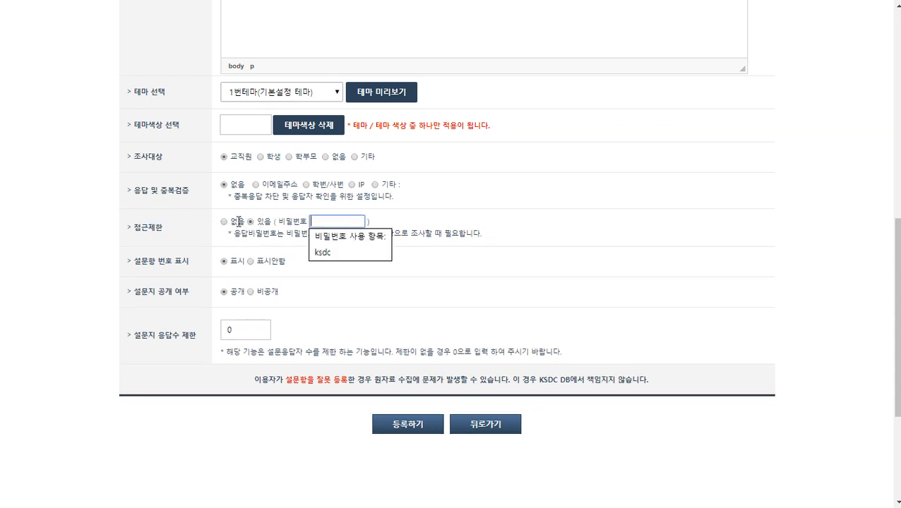
left_click(272, 221)
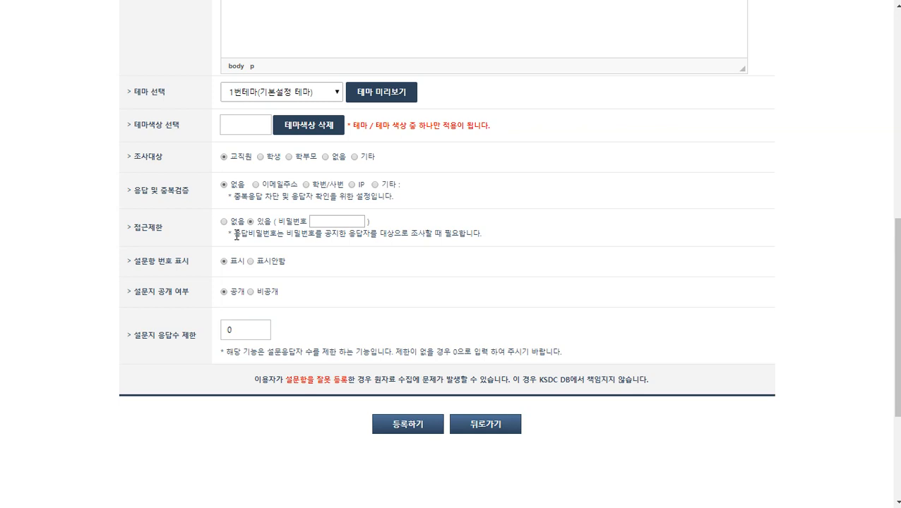
left_click(223, 223)
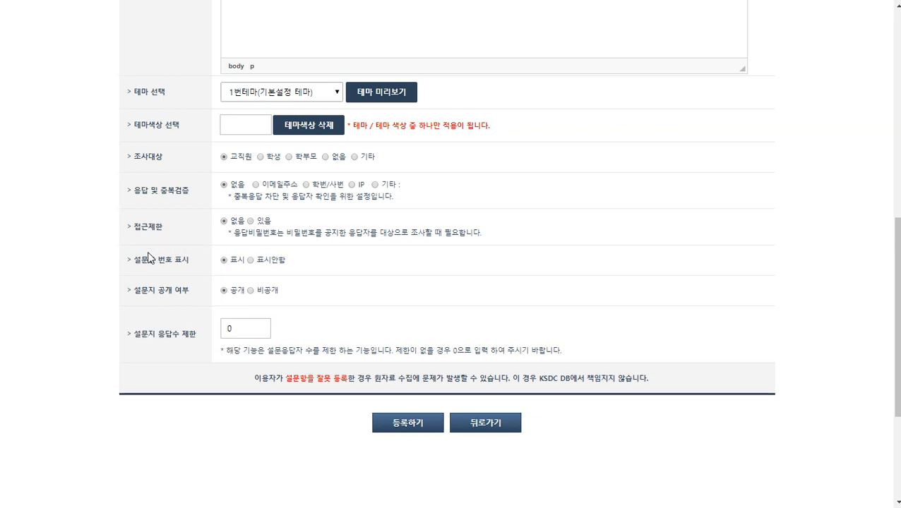
left_click_drag(136, 262, 190, 263)
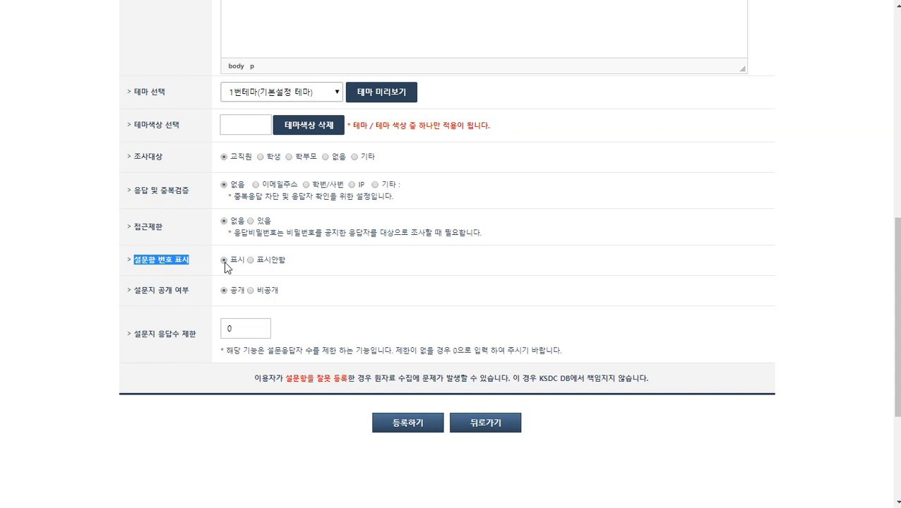
left_click(189, 258)
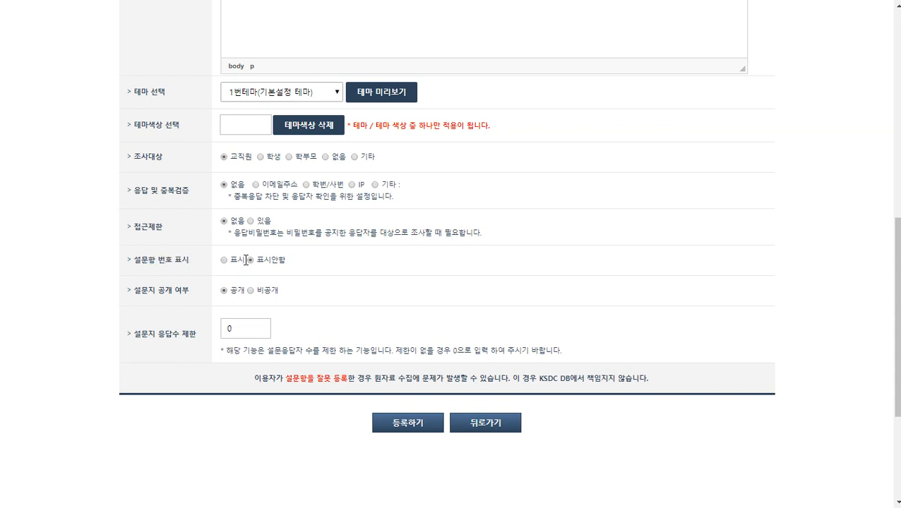
left_click(224, 260)
left_click_drag(137, 290, 190, 297)
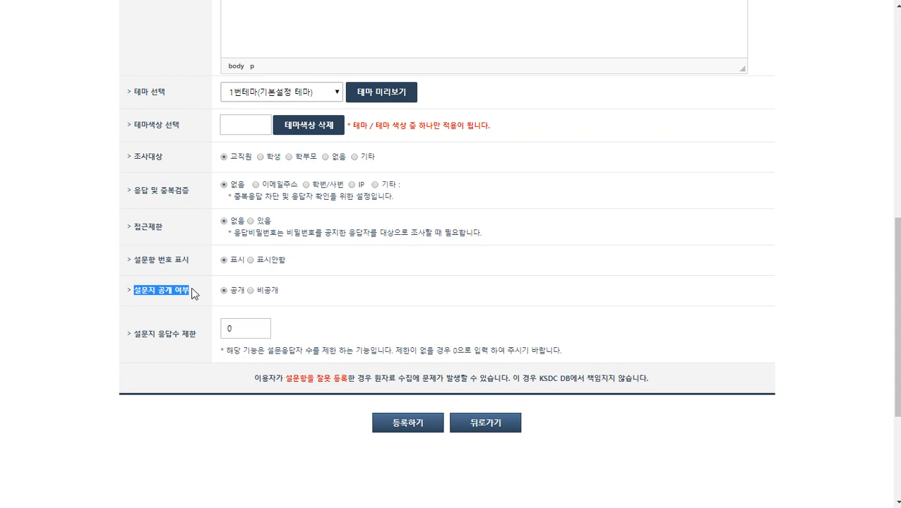
left_click(190, 291)
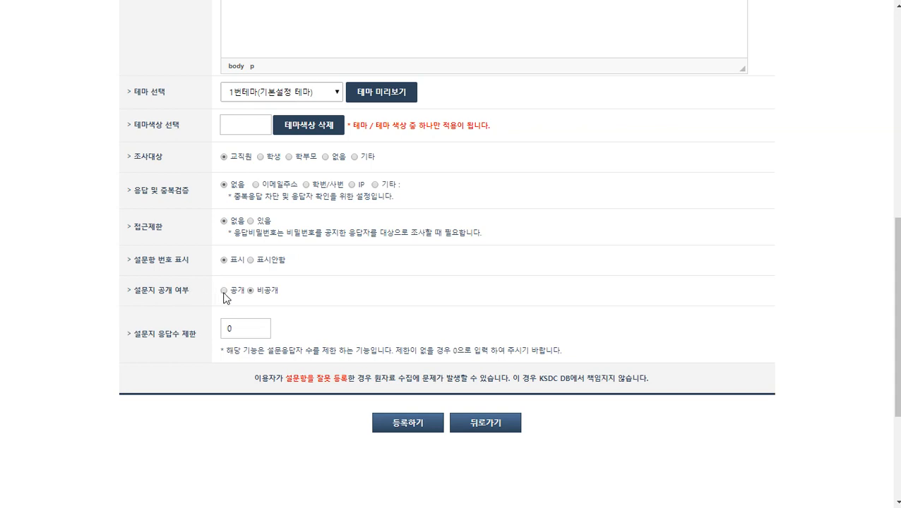
scroll(145, 284, "down", 1)
left_click_drag(133, 268, 197, 267)
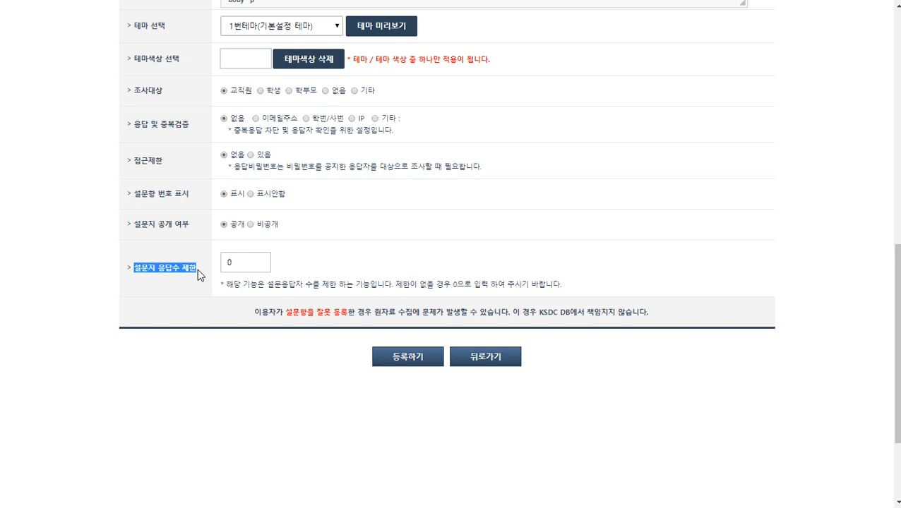
left_click(197, 269)
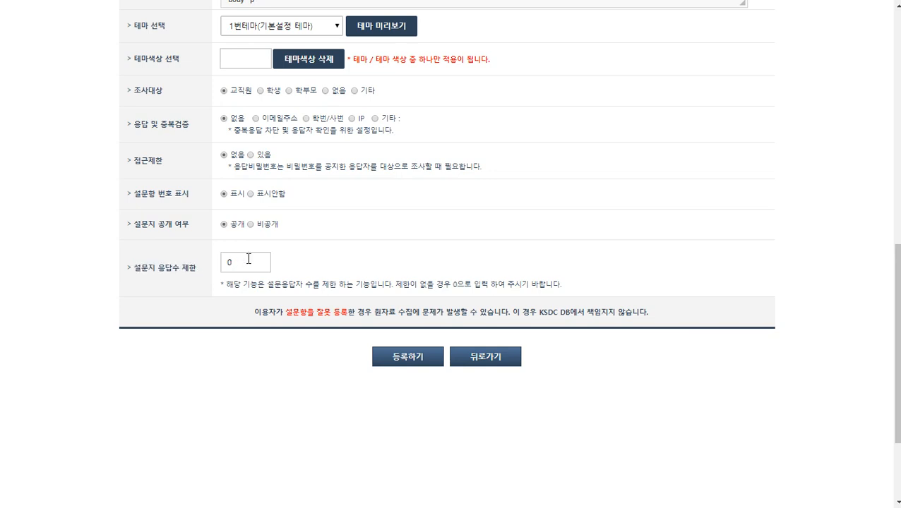
left_click_drag(249, 260, 194, 263)
key("BackSpace")
type("10")
left_click_drag(241, 263, 173, 260)
type("0")
left_click(172, 273)
scroll(174, 289, "up", 2)
scroll(171, 279, "down", 4)
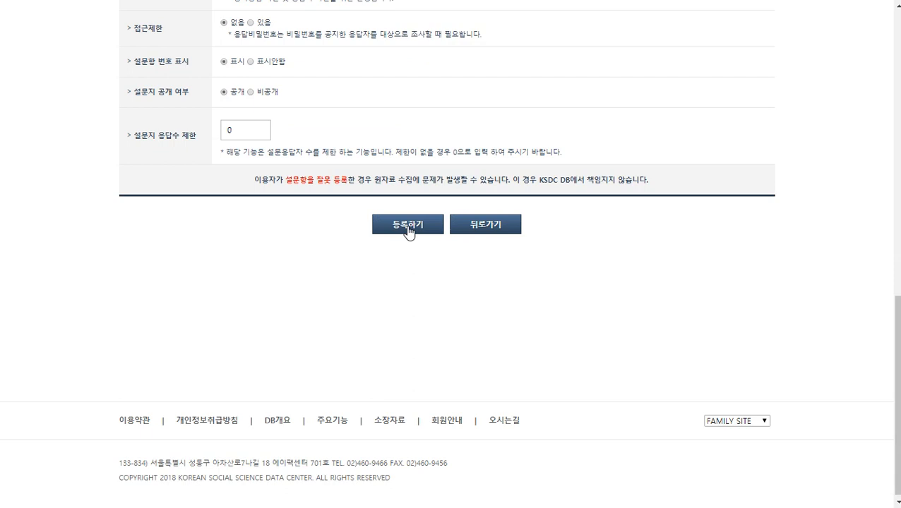
Register the survey, confirm both alerts, and scroll to the 설문조사 관리 section
left_click(408, 226)
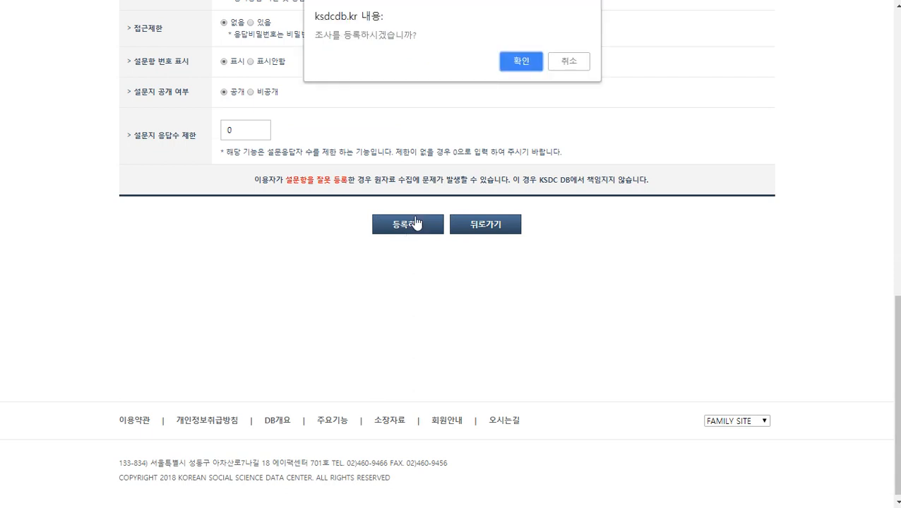
left_click(522, 62)
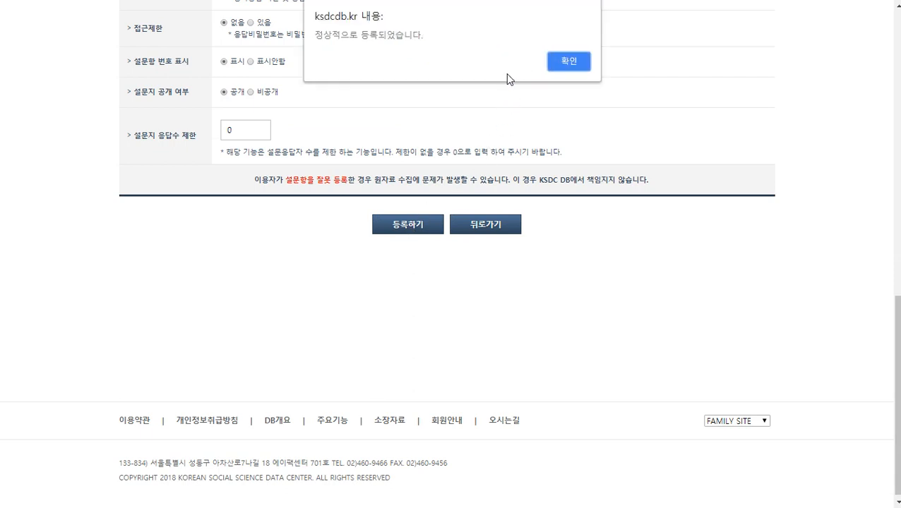
left_click(568, 62)
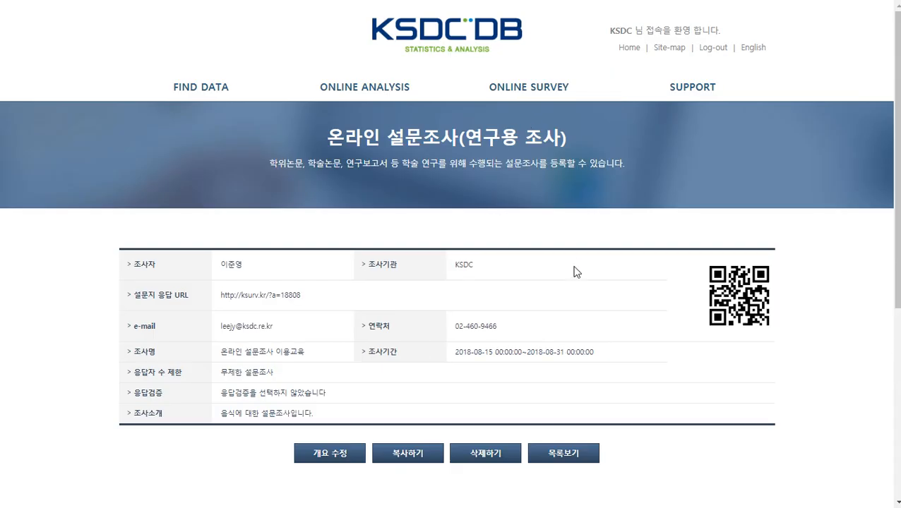
scroll(573, 271, "down", 1)
scroll(722, 261, "down", 1)
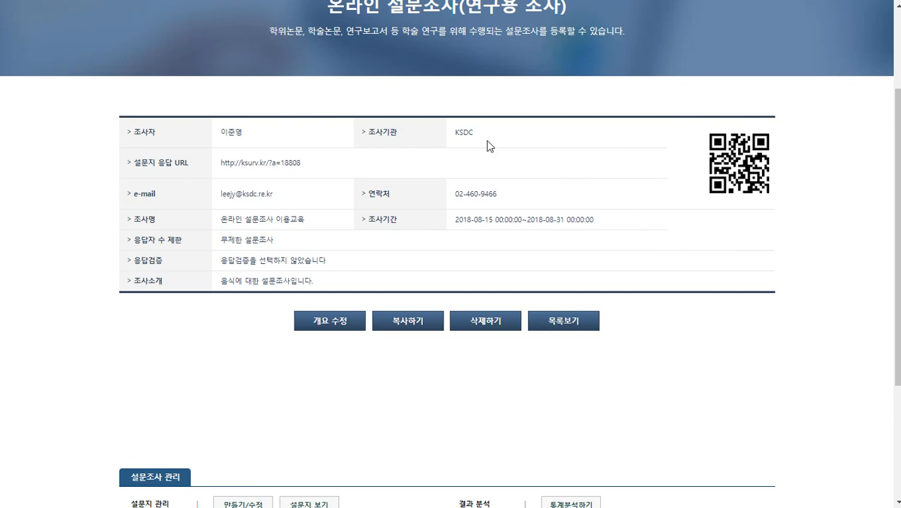
scroll(402, 138, "down", 3)
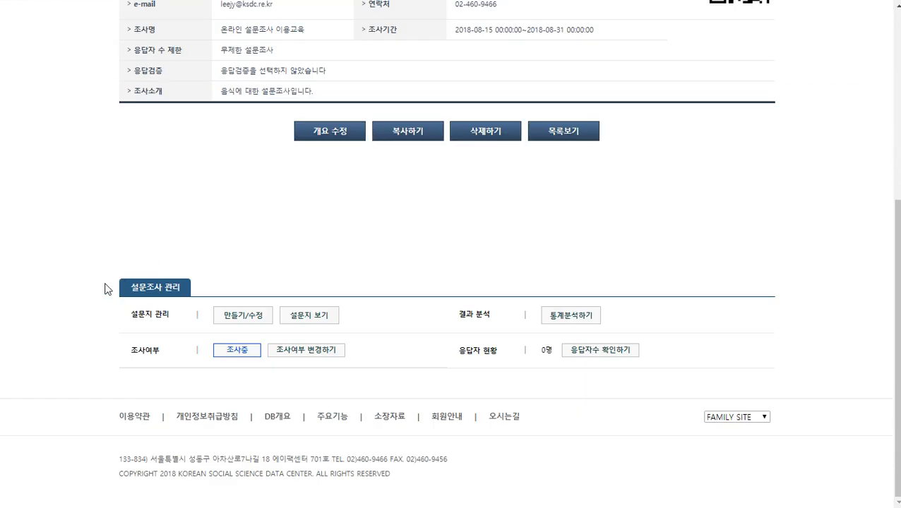
left_click_drag(128, 320, 173, 323)
Open the 설문항 작성 question editor and start a 단일선택형 single-choice question
left_click(252, 317)
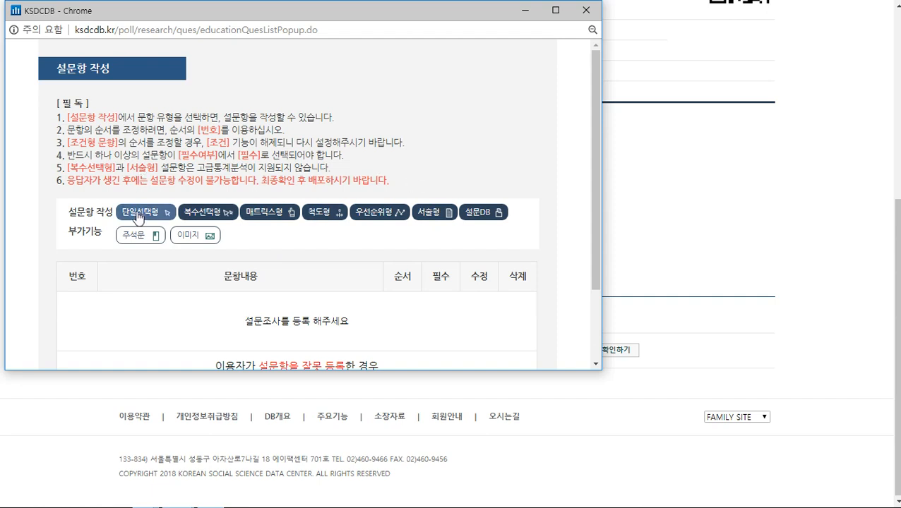
left_click(139, 215)
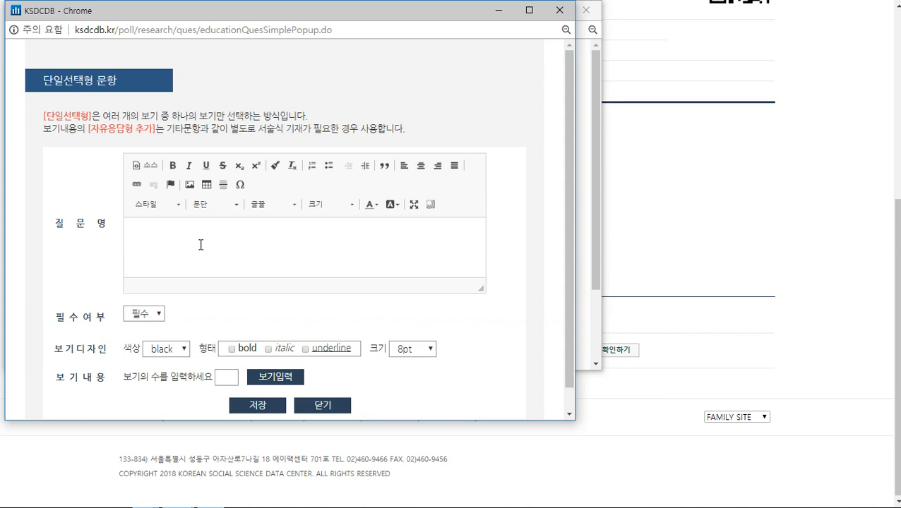
Enter the question text '성별을 말씀해주십시오.' and open the required-answer options
left_click(134, 236)
type("ㅇ")
key("BackSpace")
type("성별을")
type(" 말쓰")
type("해주십시오.")
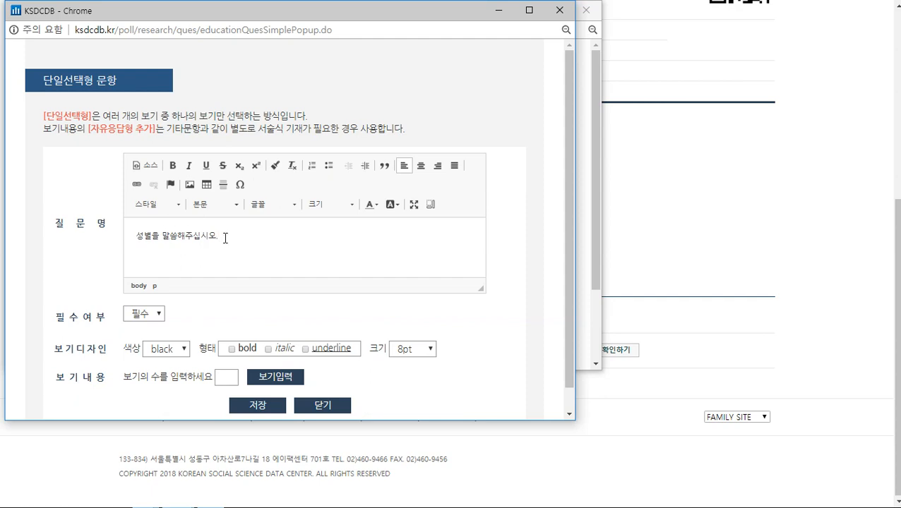
left_click_drag(56, 317, 120, 321)
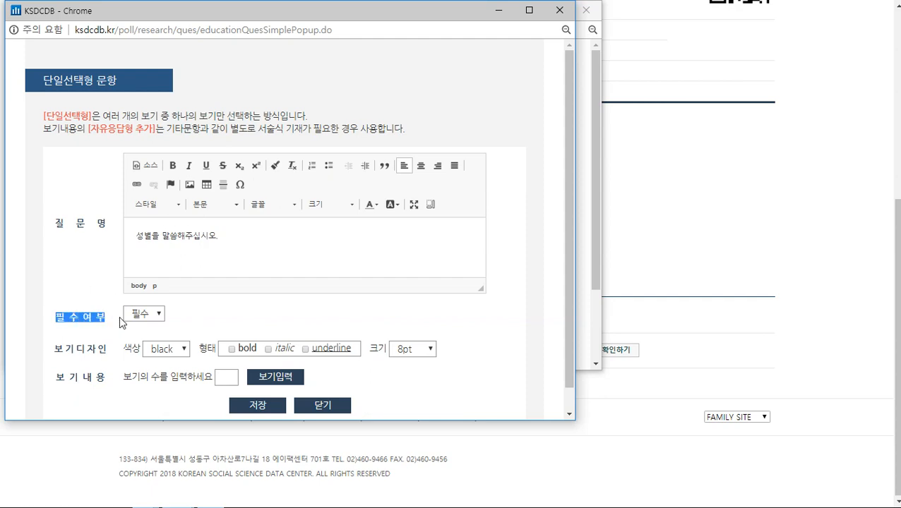
left_click(149, 315)
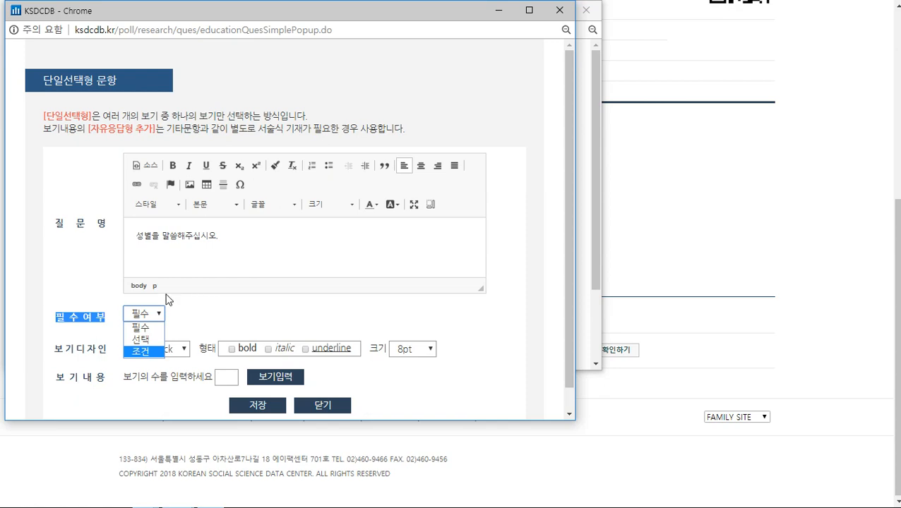
Keep the gender question required (필수) with 8pt answer text
left_click(146, 328)
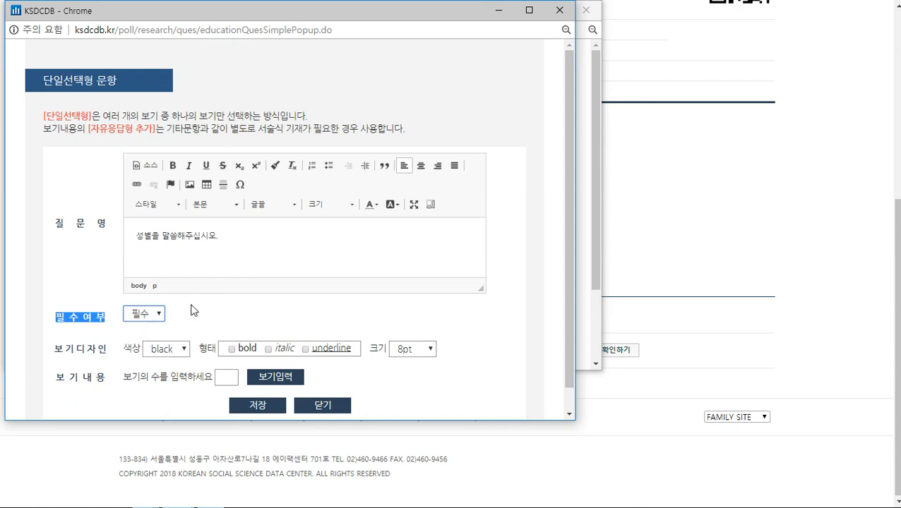
left_click(188, 310)
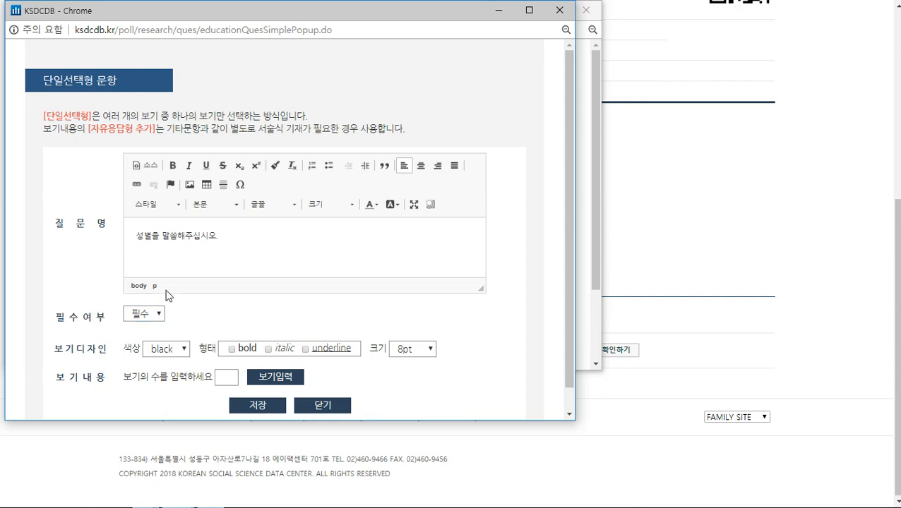
scroll(173, 283, "down", 1)
left_click_drag(55, 326, 110, 332)
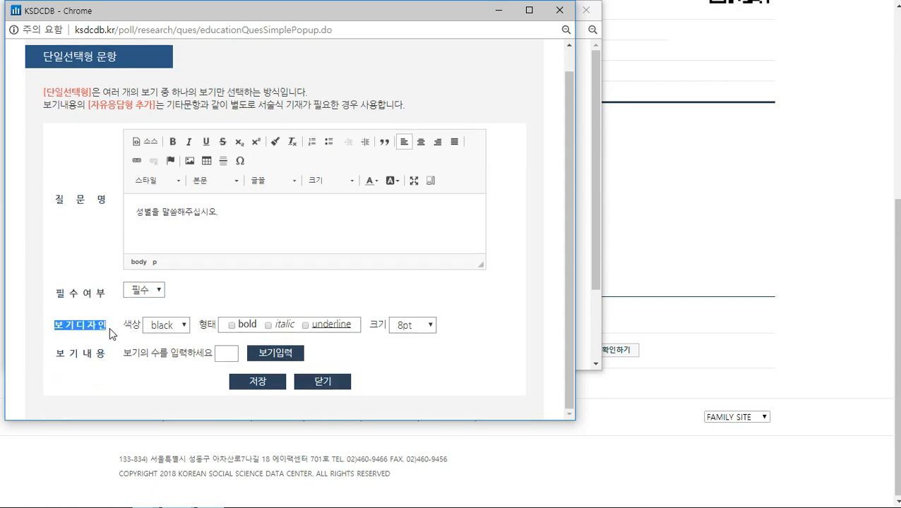
left_click(126, 328)
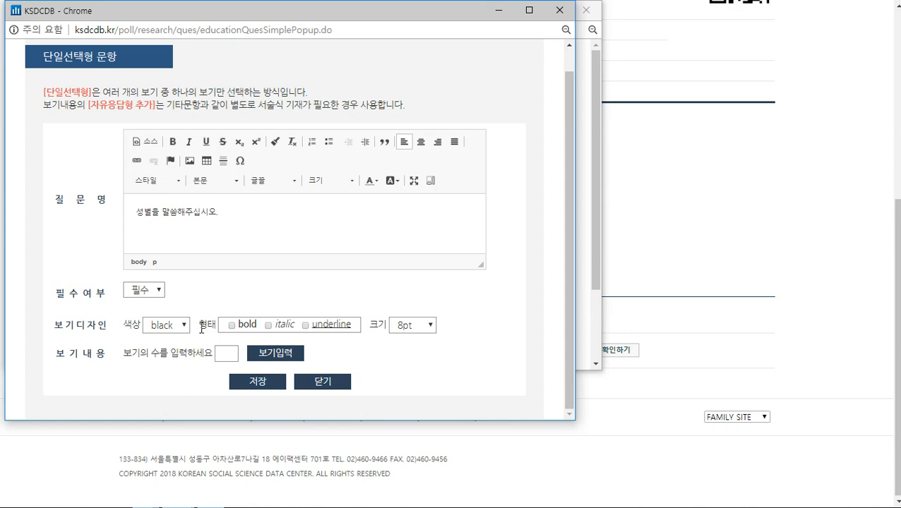
left_click(426, 326)
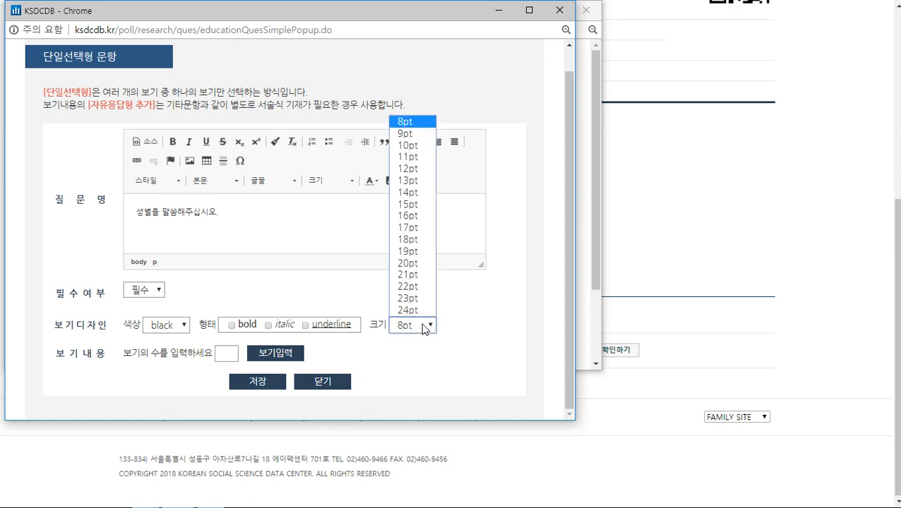
left_click(426, 327)
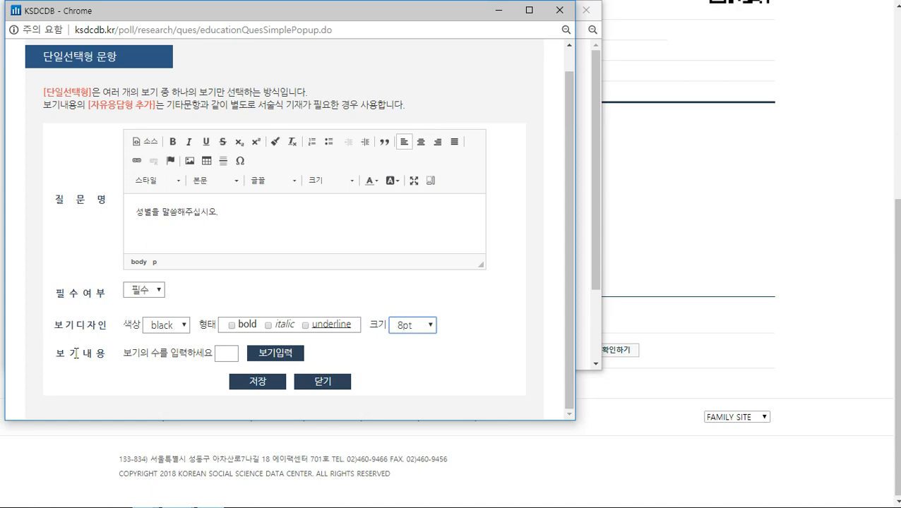
left_click_drag(64, 354, 108, 361)
left_click(107, 361)
Create two answer choices, 남자 and 여자, and save the question
left_click(226, 355)
type("2")
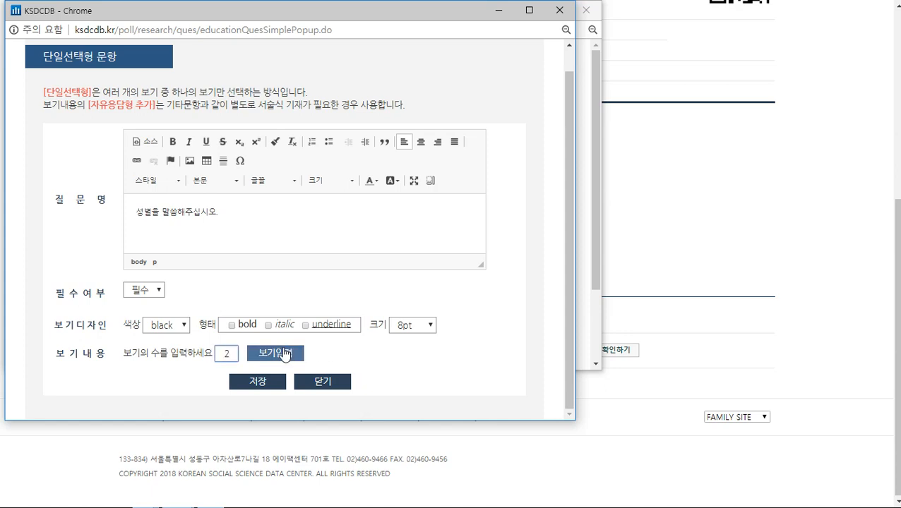
left_click(282, 355)
scroll(268, 234, "down", 1)
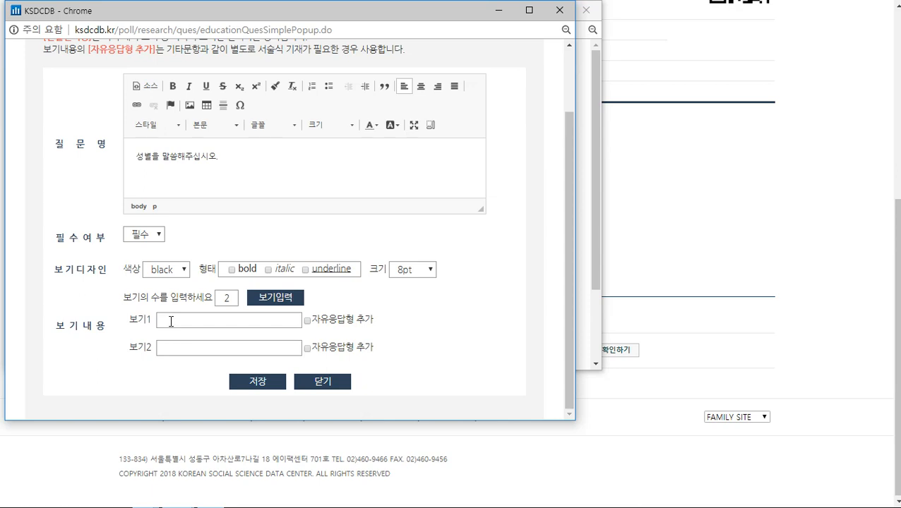
left_click(171, 321)
type("남자")
left_click(181, 346)
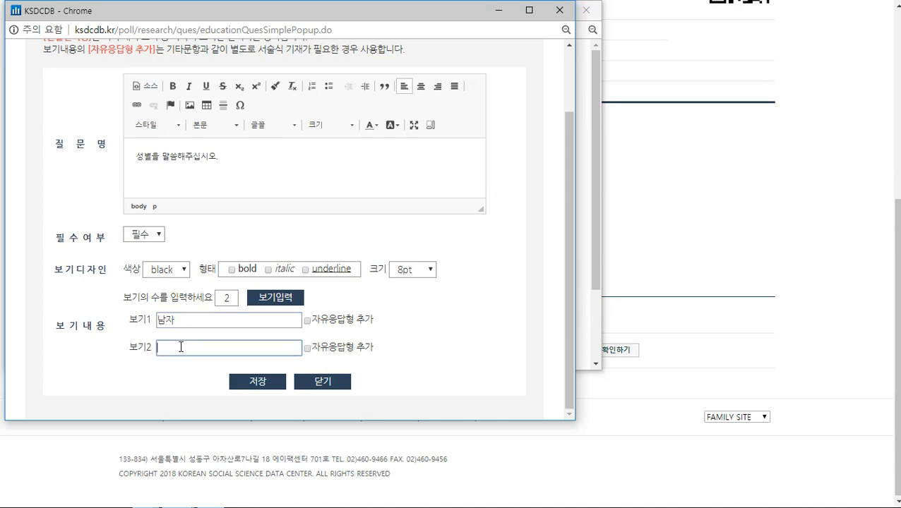
type("여자")
left_click(256, 382)
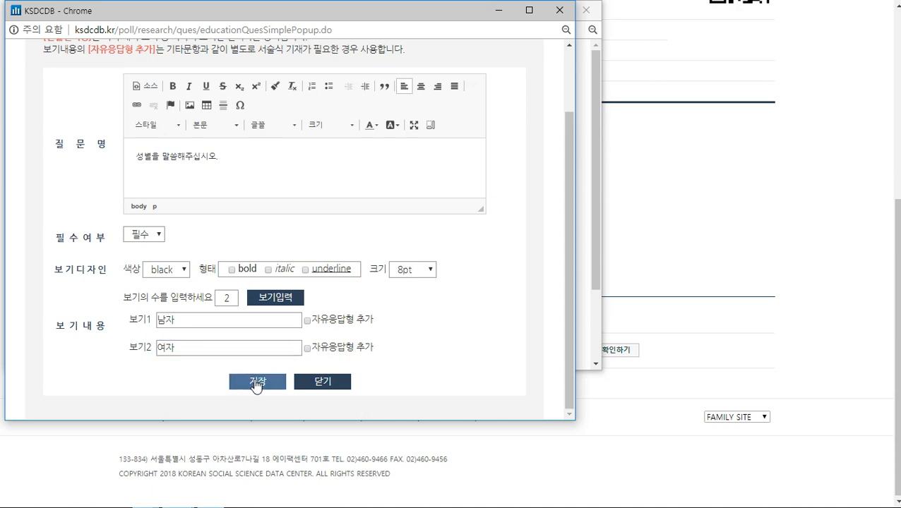
scroll(327, 133, "down", 1)
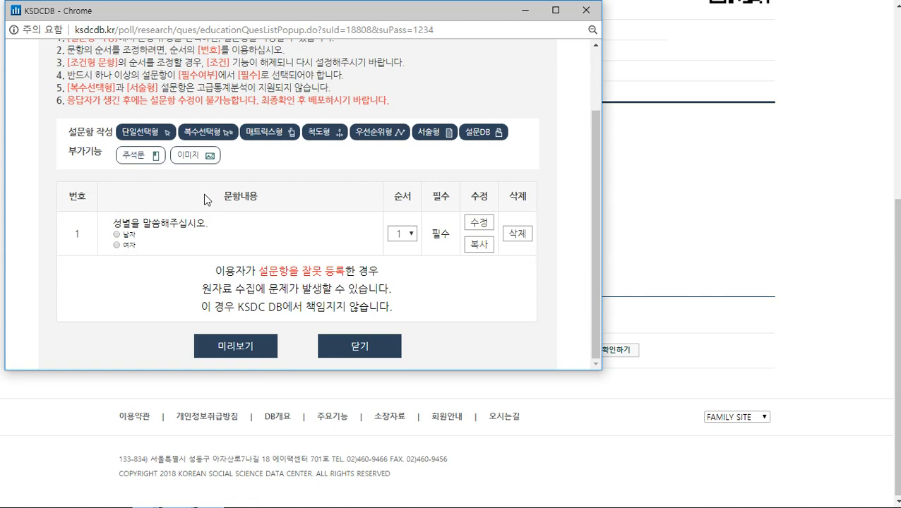
left_click_drag(123, 221, 452, 256)
left_click(260, 231)
scroll(219, 247, "up", 1)
Begin a 복수선택형 question and enter '드시지 못하는 음식을 모두 선택해주십시오.' in an enlarged question editor
left_click(221, 201)
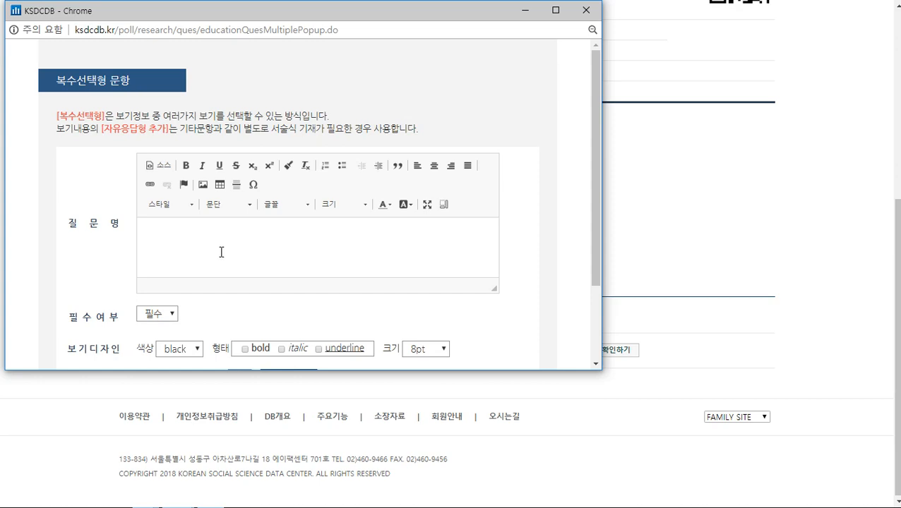
left_click(221, 252)
left_click_drag(495, 291, 496, 348)
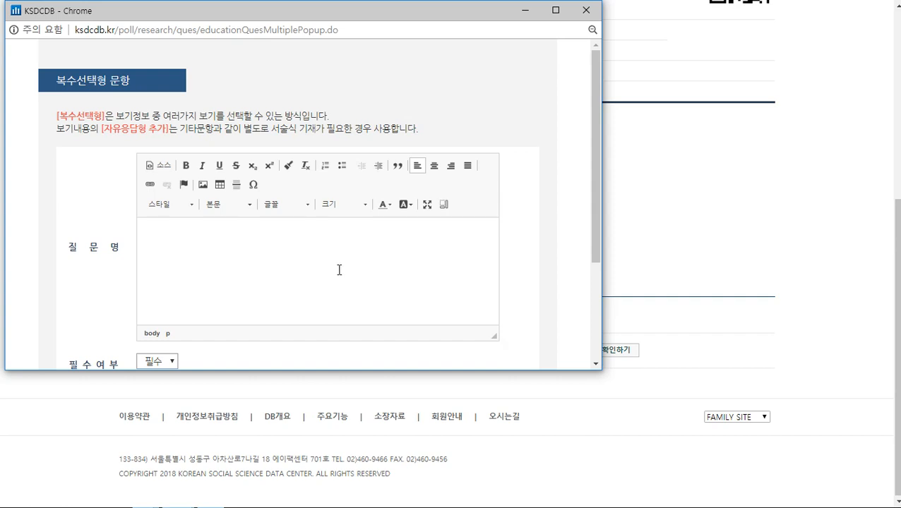
type("드시지 못하는 ㅇ음식을 모두 선택해주십시오.")
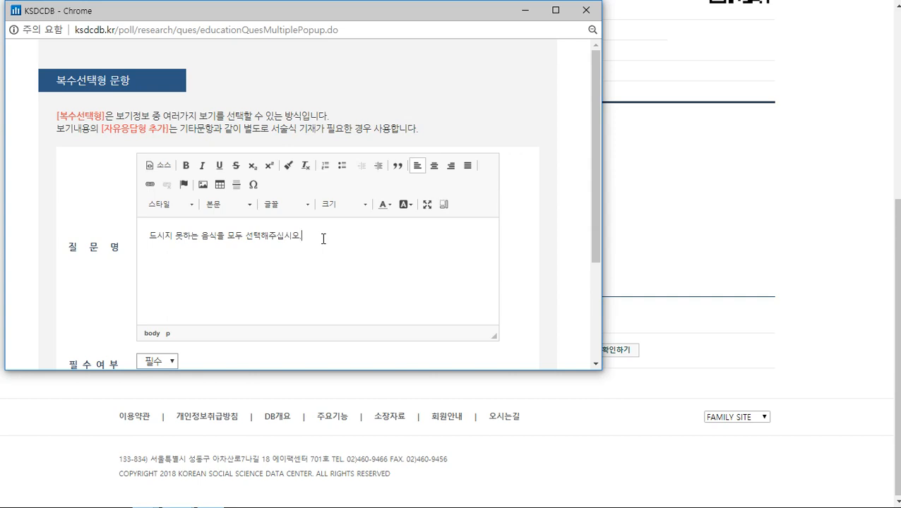
scroll(323, 239, "down", 3)
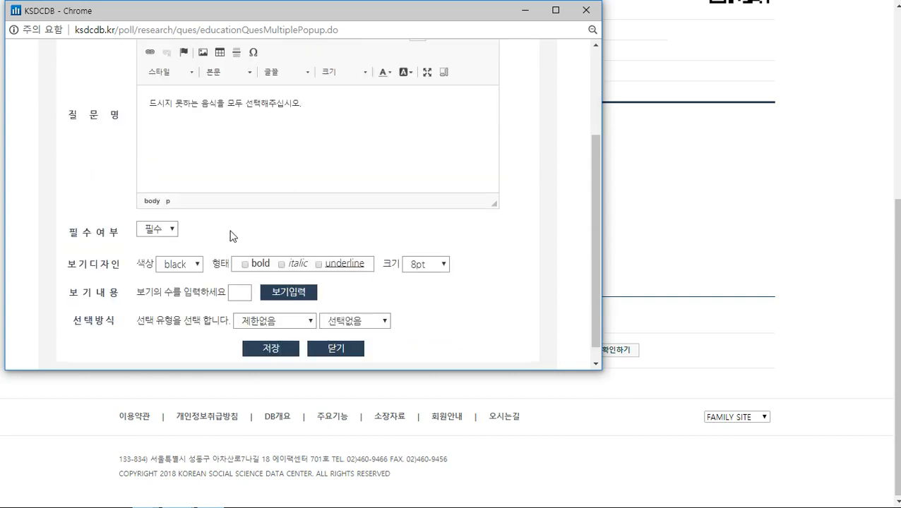
Keep the question required, set answer text size to 12pt, and create six option rows
left_click(159, 231)
left_click(175, 231)
left_click(439, 270)
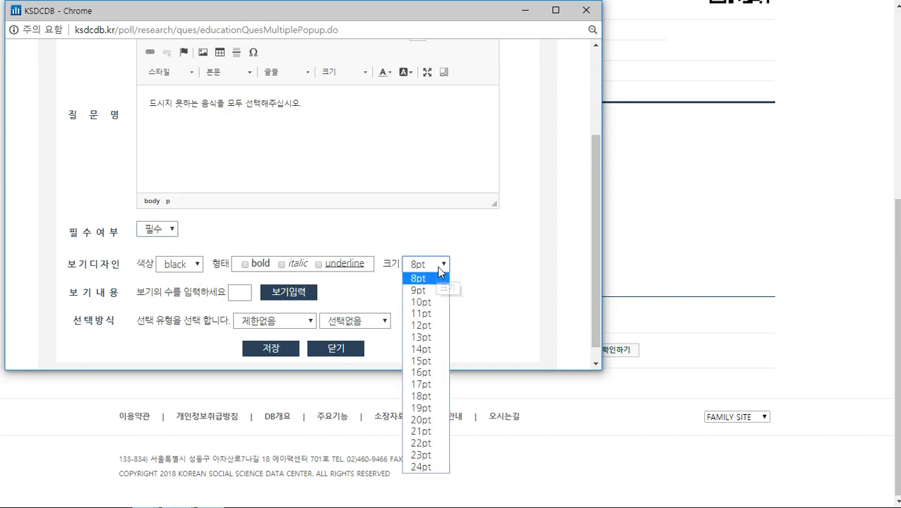
left_click(435, 327)
left_click(239, 295)
left_click(239, 296)
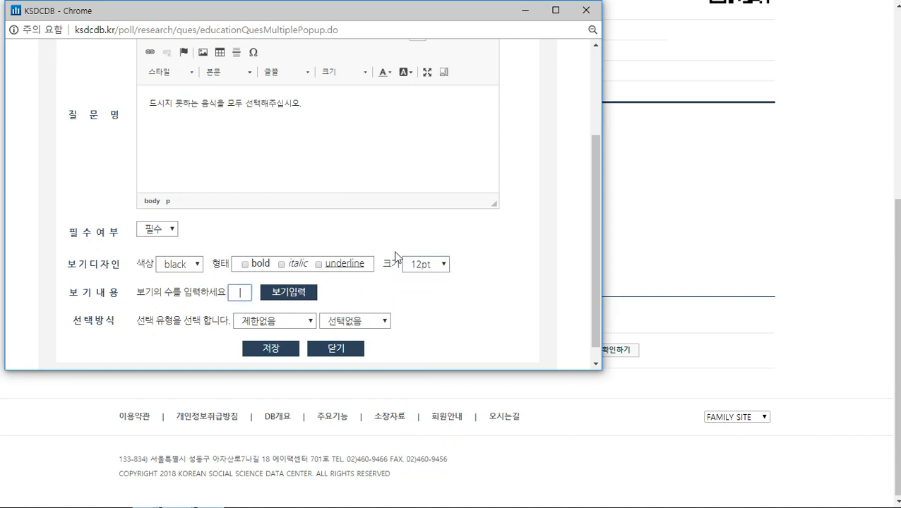
type("6")
left_click(298, 297)
Fill the options with 해산물, 날 음식, 견과류, 유제품, 육류 and 기타
scroll(331, 157, "down", 2)
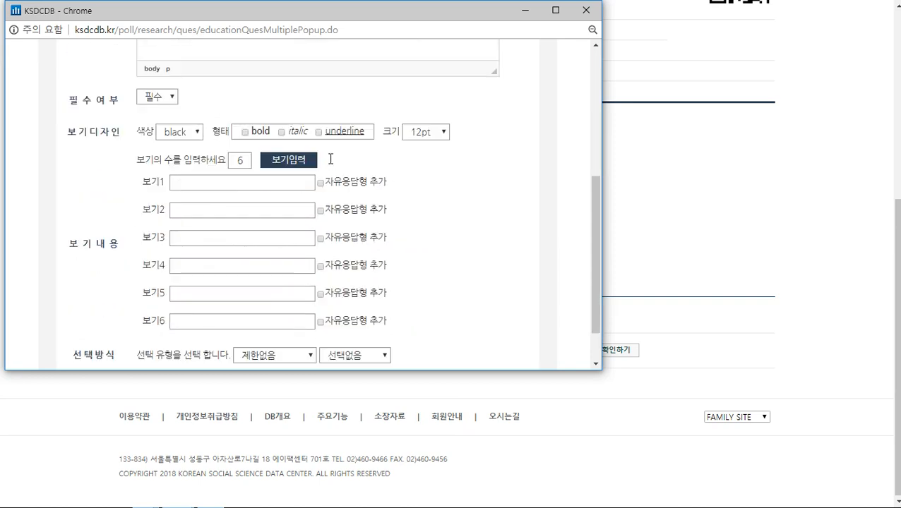
left_click(279, 182)
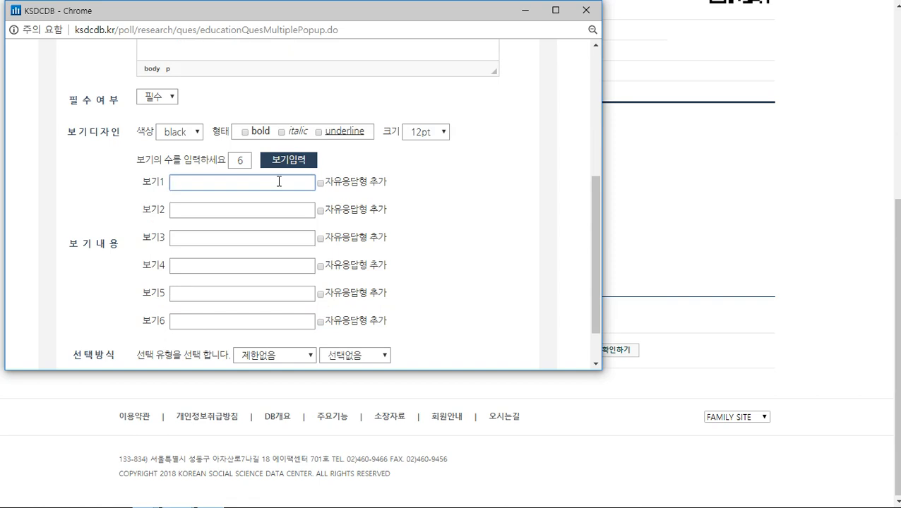
type("해산물")
key("Tab")
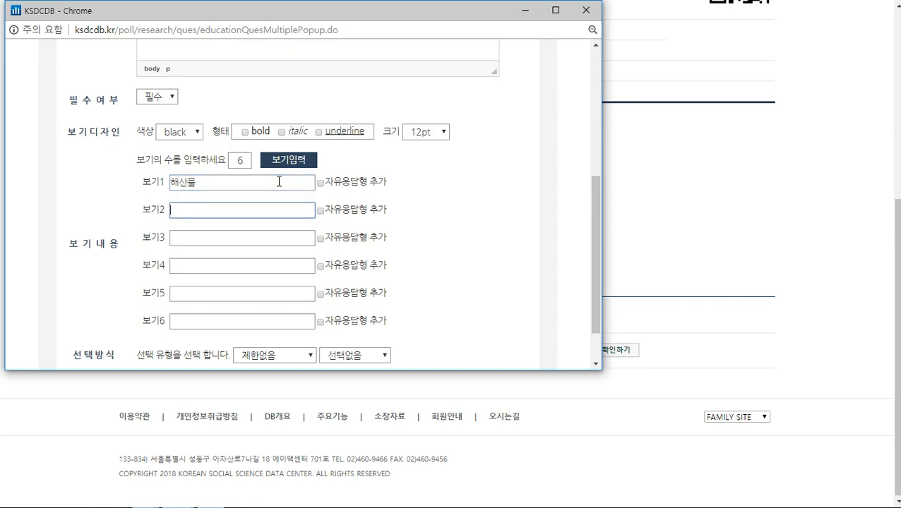
type("날 음식")
key("Tab")
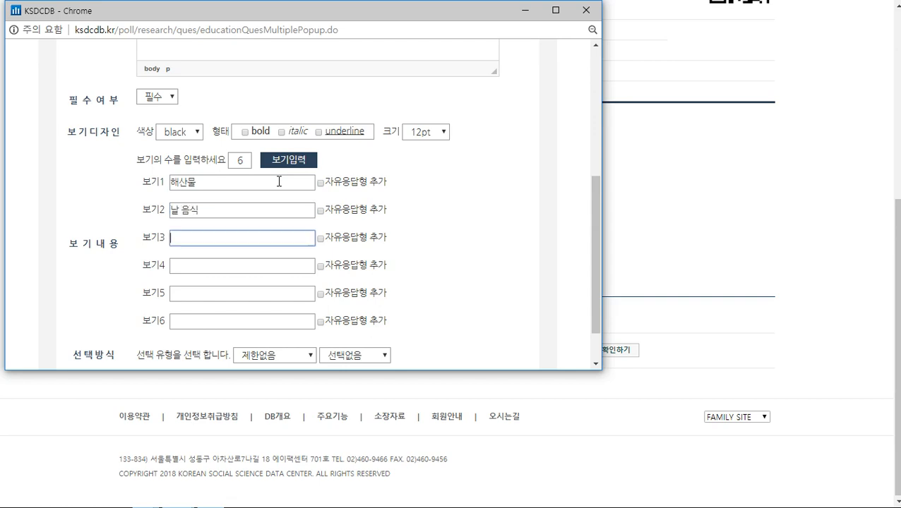
type("견과류")
key("Tab")
key("Tab")
type("육류")
key("BackSpace")
key("BackSpace")
type("제품")
key("Tab")
key("Tab")
type("유ㄱ류")
left_click(200, 327)
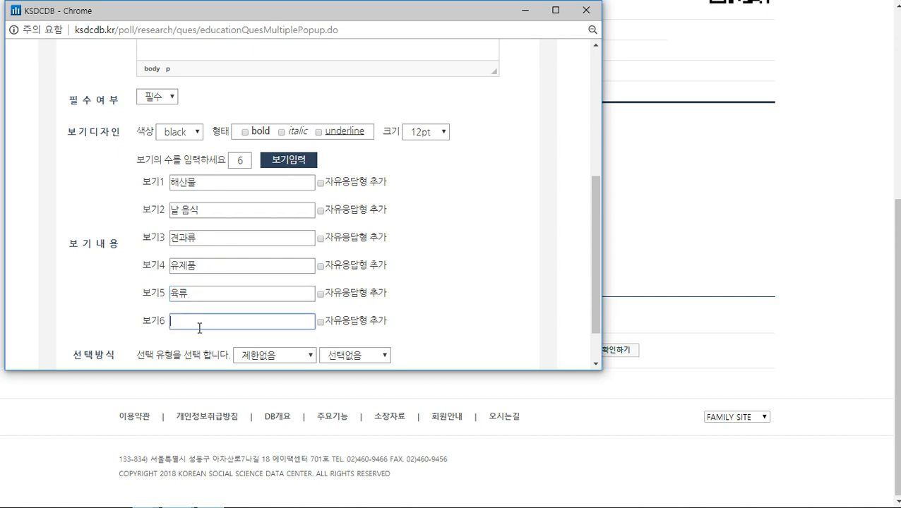
type("기타")
Allow a free-text answer for 기타 and keep the selection type at 제한없음
left_click(321, 323)
scroll(228, 304, "down", 1)
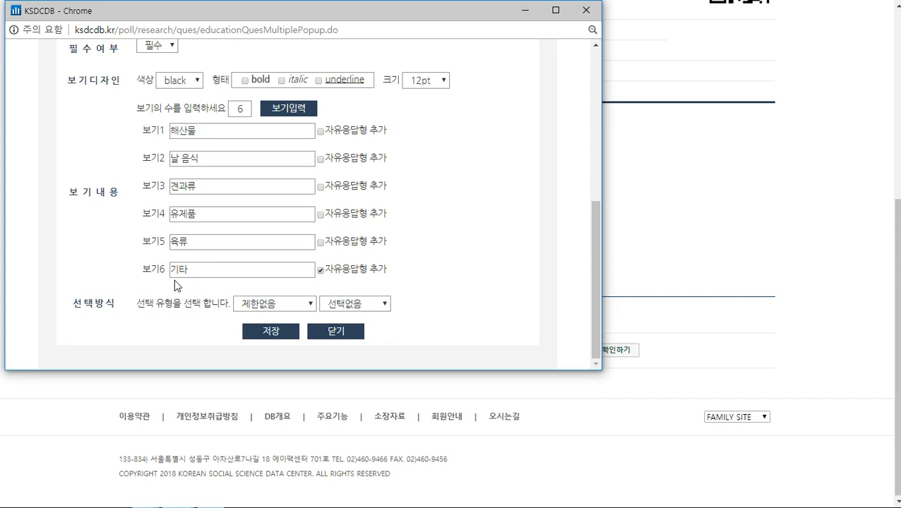
left_click_drag(75, 304, 115, 305)
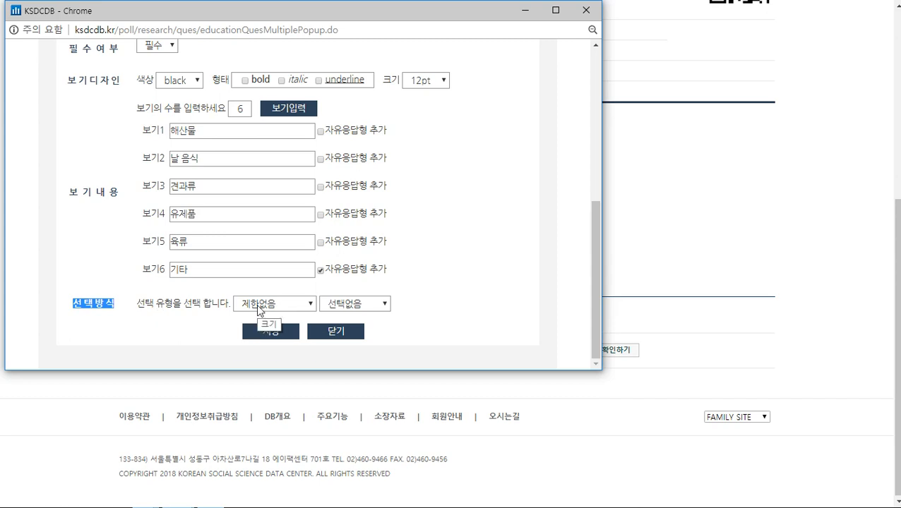
left_click(260, 310)
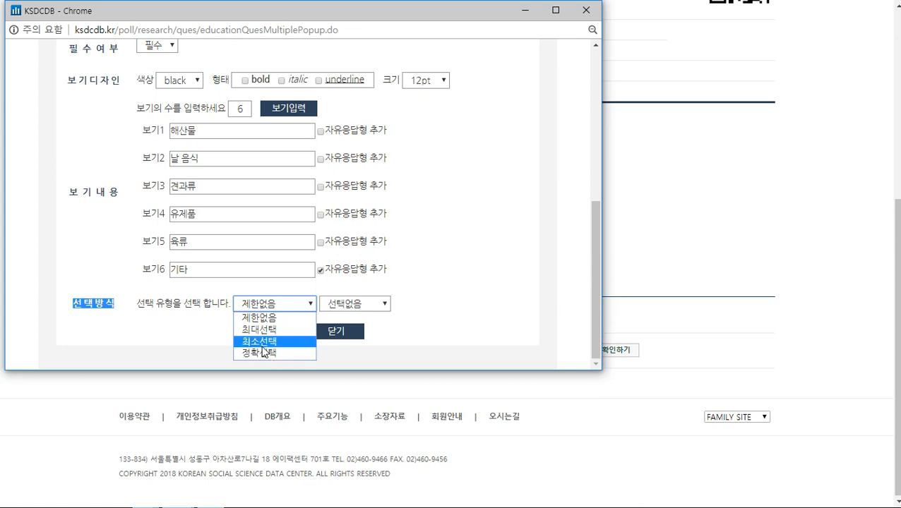
left_click(273, 320)
left_click(270, 305)
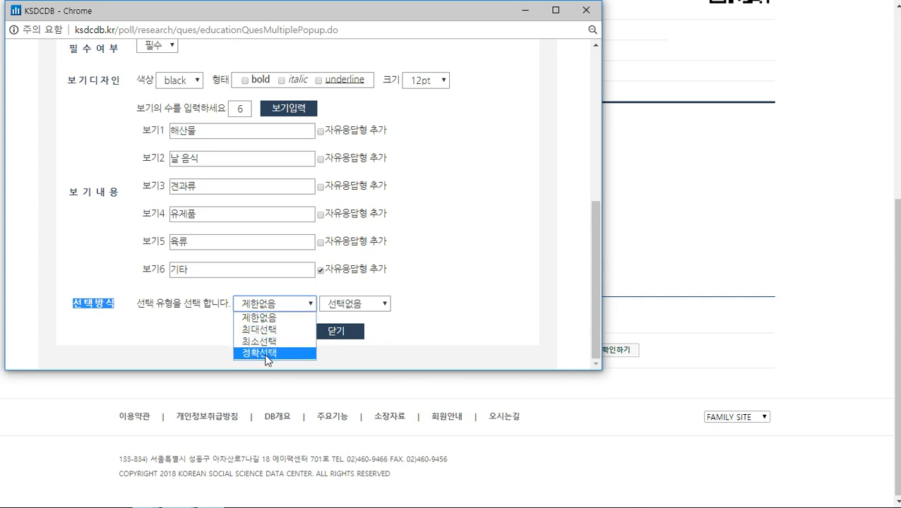
left_click(271, 318)
Try 최소선택 with 2 choices, then reset selection to 제한없음 and 선택없음
left_click(365, 304)
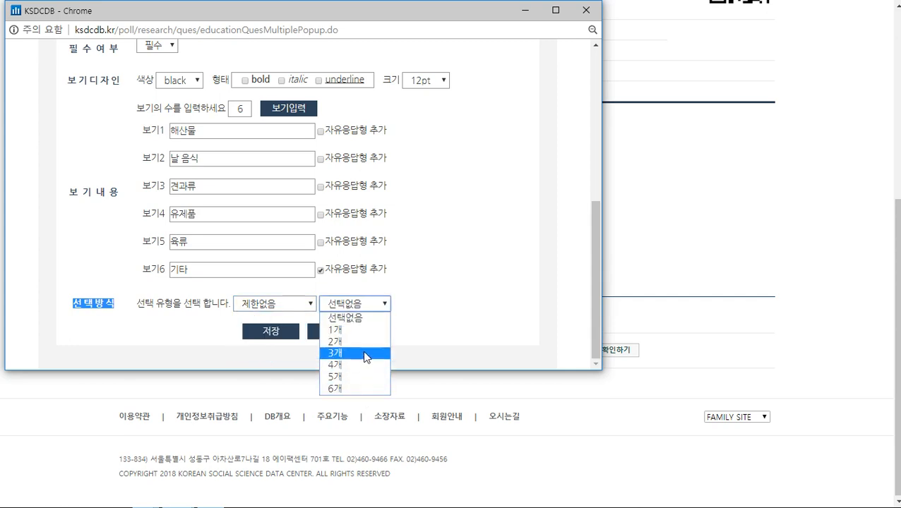
left_click(258, 304)
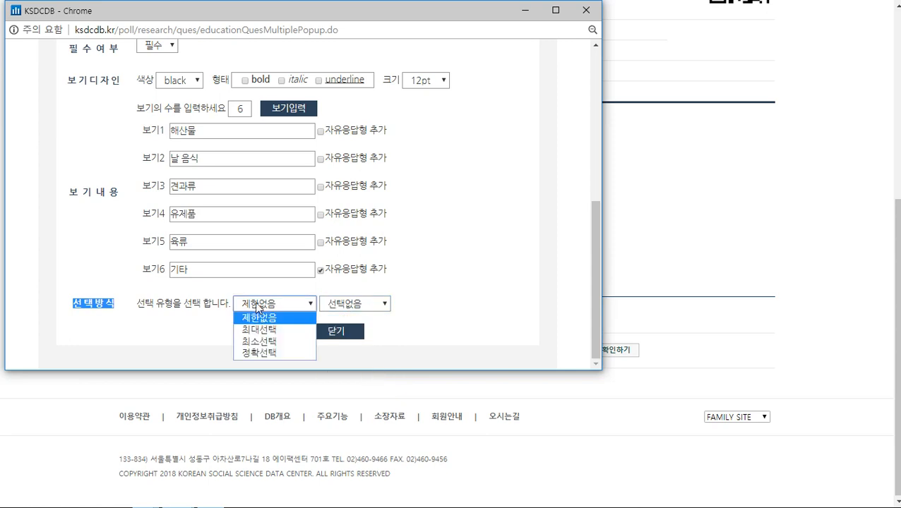
left_click(258, 341)
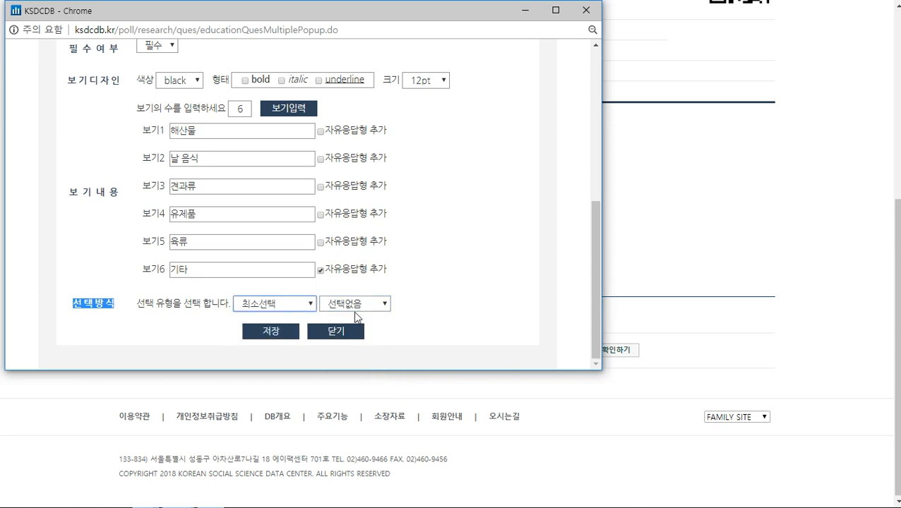
left_click(361, 305)
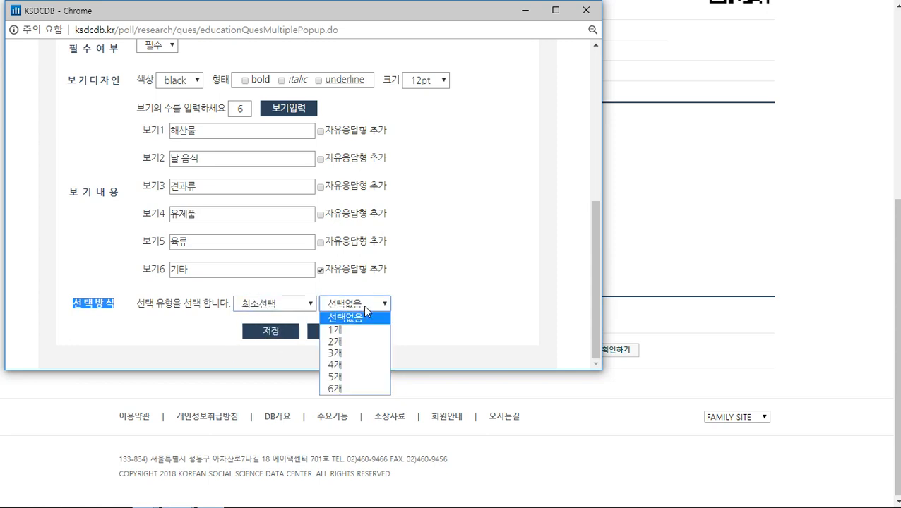
left_click(351, 342)
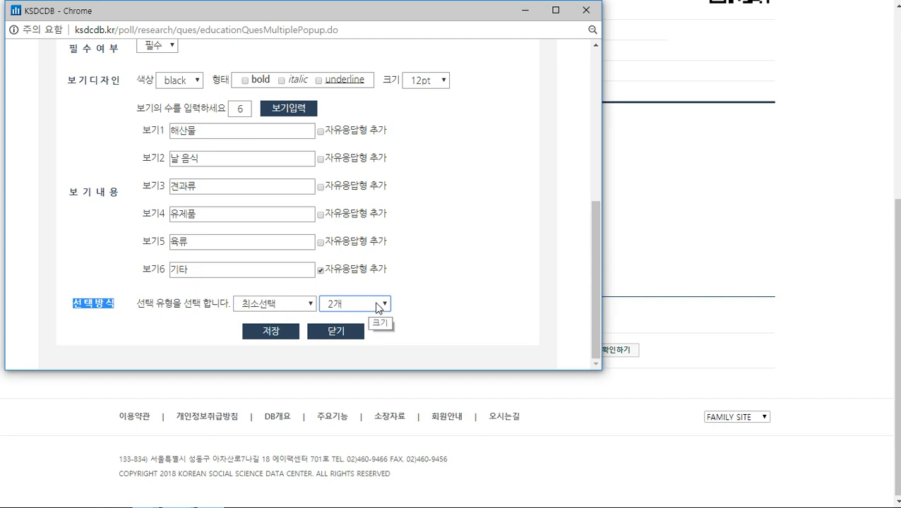
left_click(272, 305)
left_click(272, 315)
left_click(368, 305)
left_click(368, 316)
left_click(445, 316)
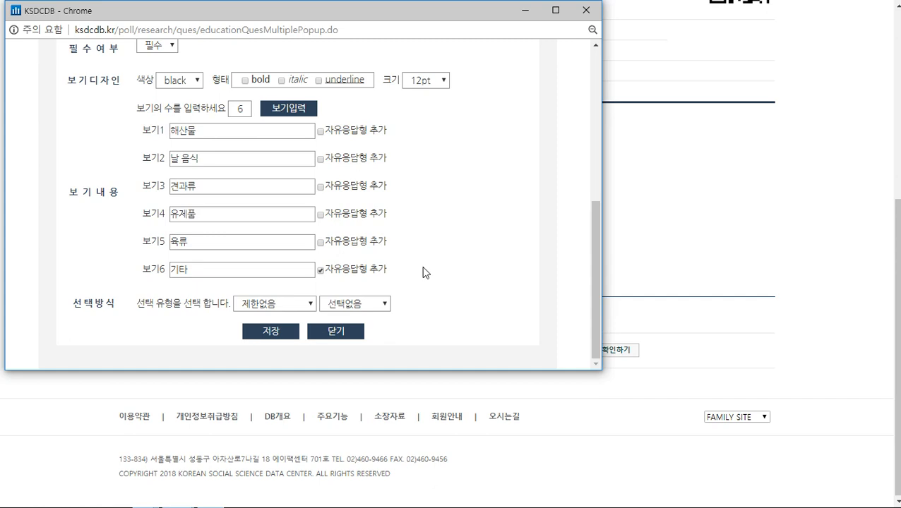
Save the six-option food question, review it as question 2, and begin a 매트릭스형 question
left_click(271, 333)
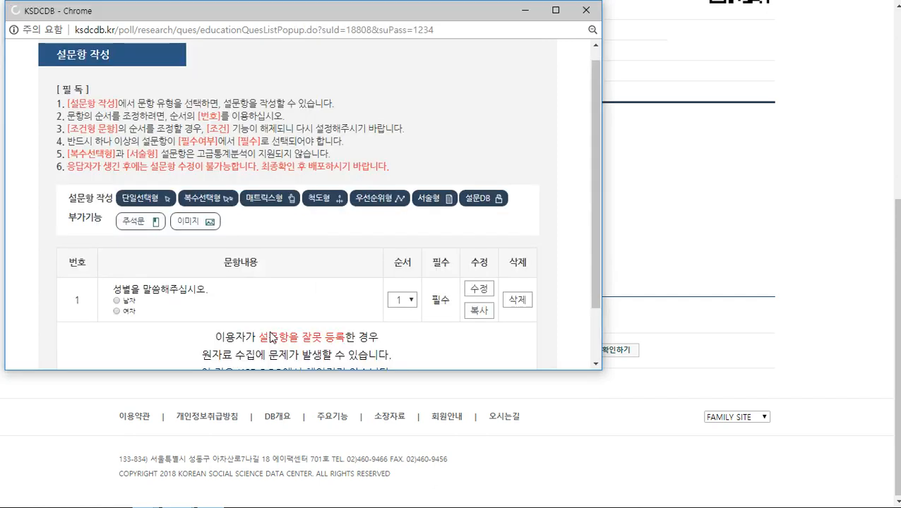
scroll(265, 240, "down", 3)
left_click_drag(113, 178, 460, 253)
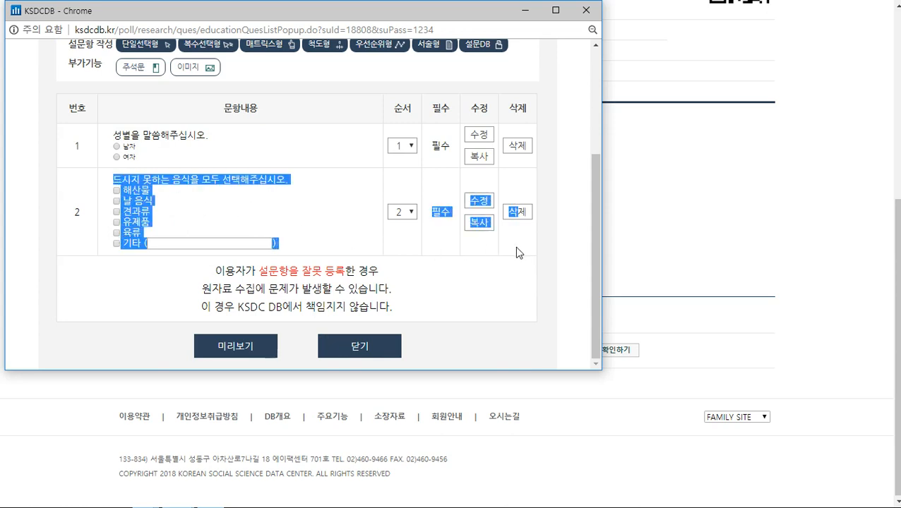
left_click(283, 215)
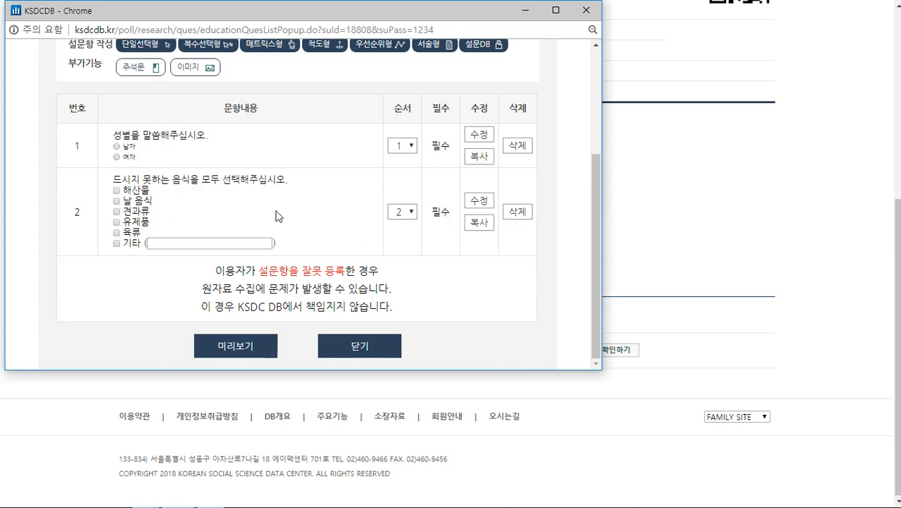
scroll(248, 226, "up", 1)
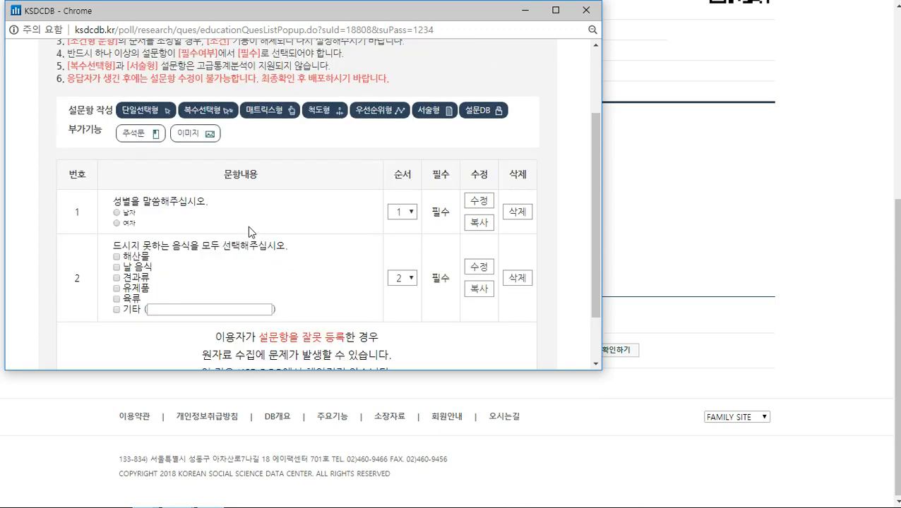
scroll(276, 243, "up", 1)
left_click(278, 178)
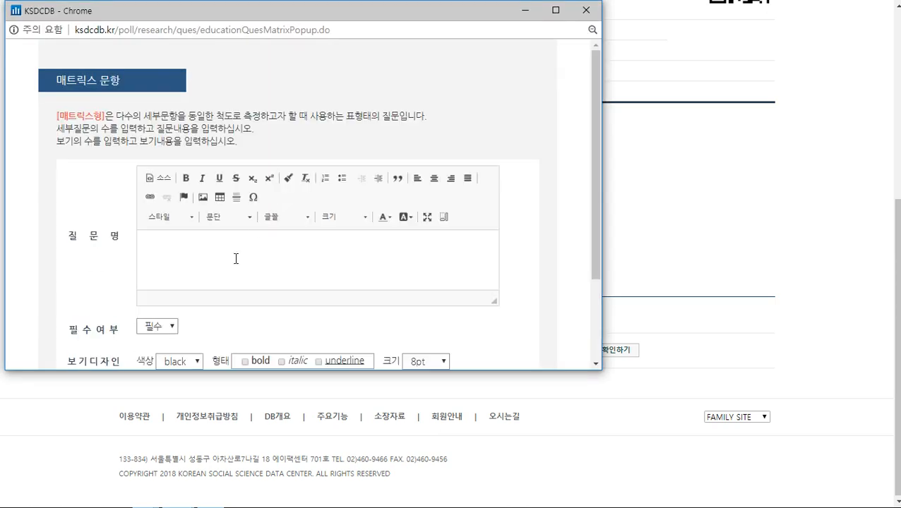
Enter '각 음식에 대한 선호도를 말씀해주십시오.' in an enlarged question editor
left_click(230, 266)
left_click_drag(496, 309, 514, 364)
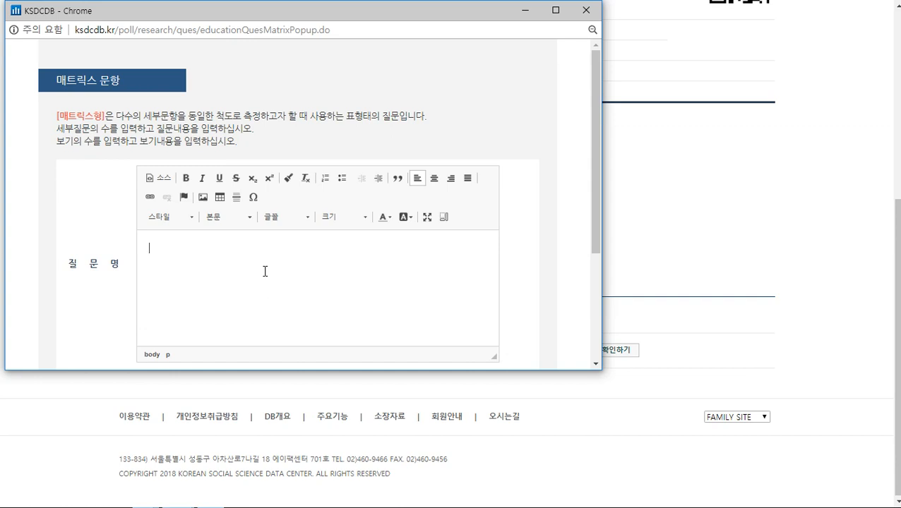
type("ㅇ")
type("각 음식에 대한")
type(" 선호도를")
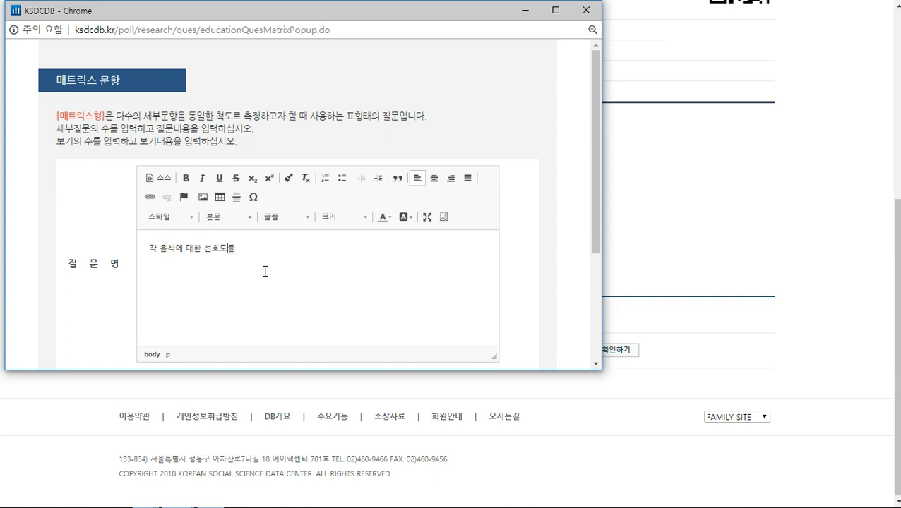
type(" 말씀해주십시오.")
scroll(261, 267, "down", 3)
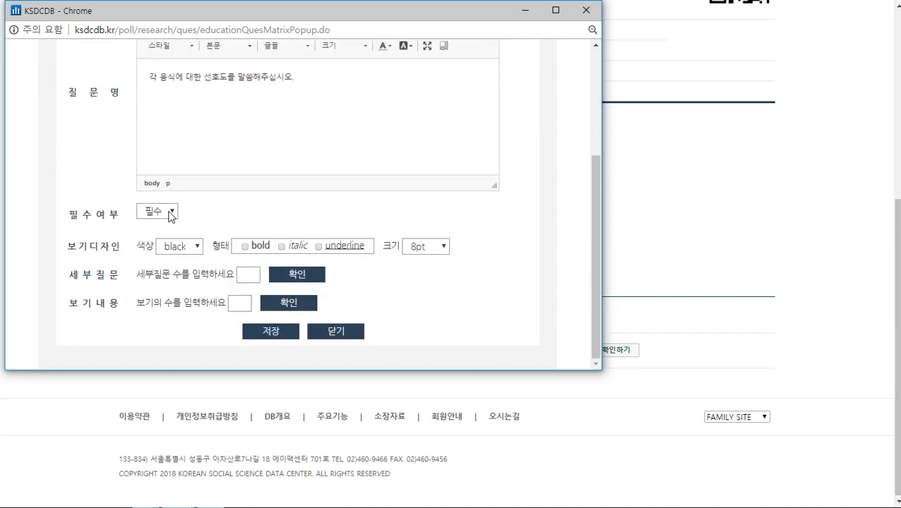
left_click_drag(67, 246, 120, 247)
left_click(117, 259)
left_click_drag(69, 275, 119, 277)
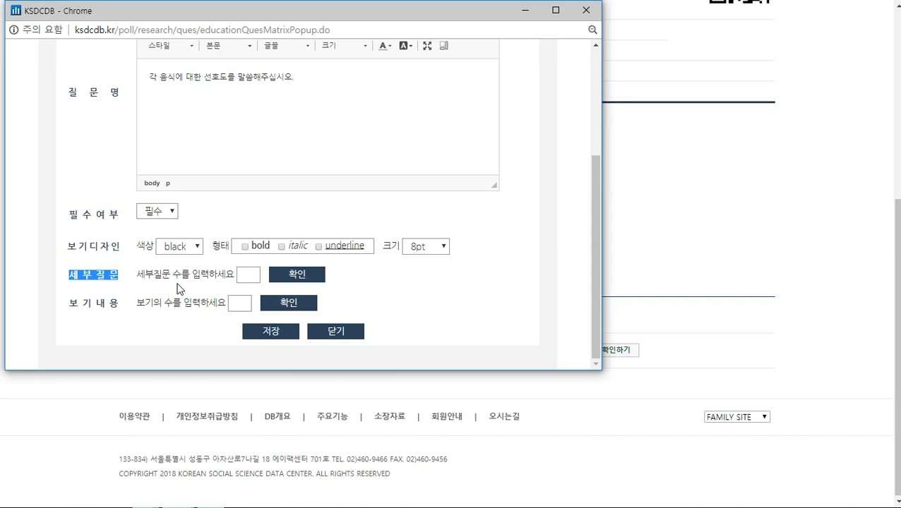
left_click_drag(148, 278, 154, 278)
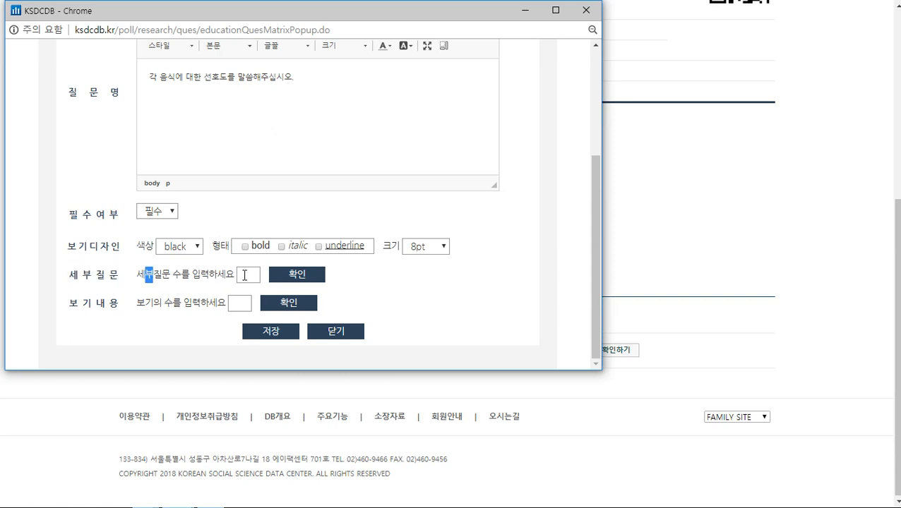
Create three sub-question rows and five answer option rows for the matrix
left_click(245, 276)
type("3")
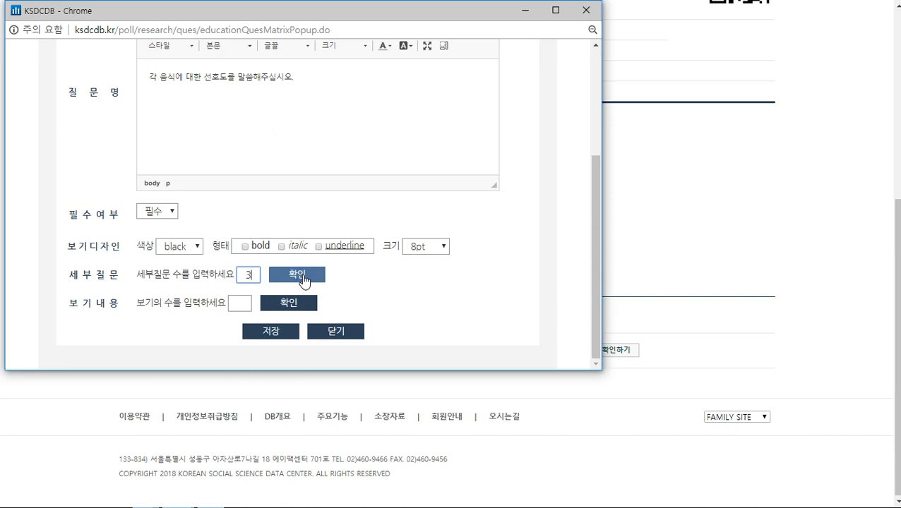
left_click(302, 276)
scroll(381, 275, "down", 2)
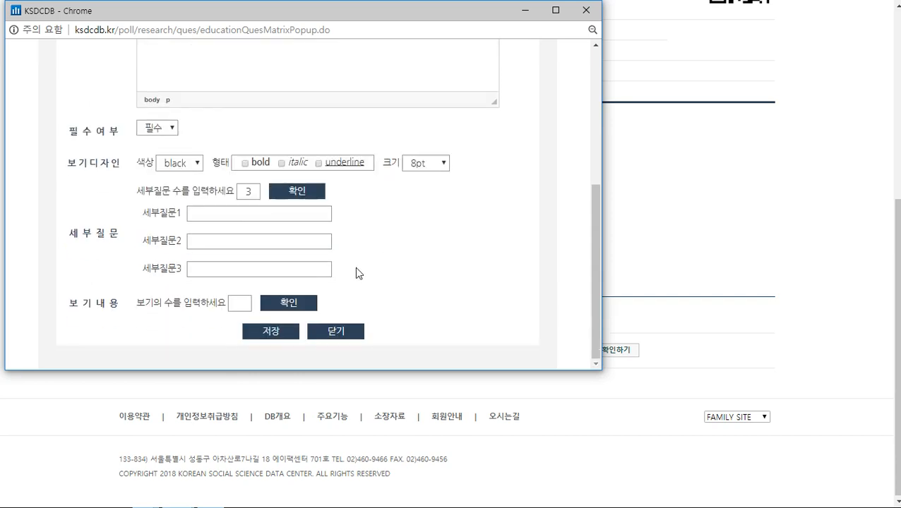
left_click(243, 304)
type("5")
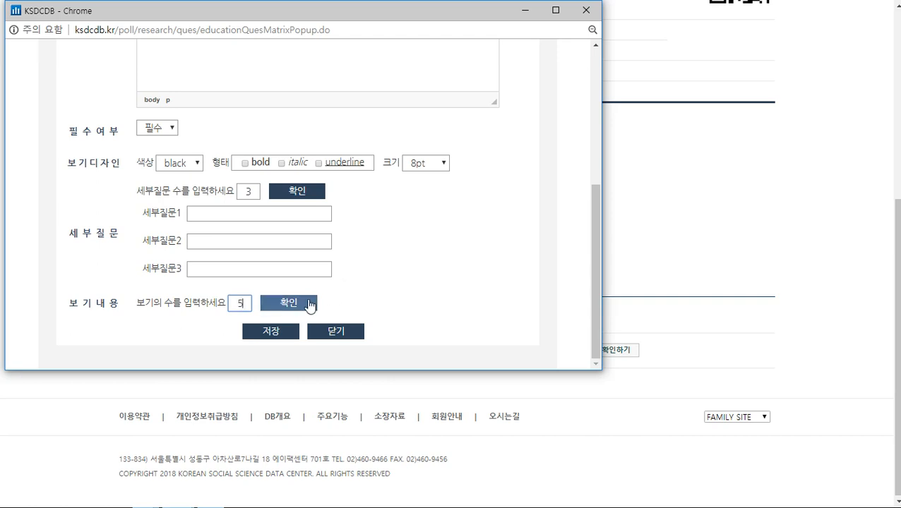
left_click(309, 305)
Name the sub-questions 한식, 중식 and 일식
left_click(319, 212)
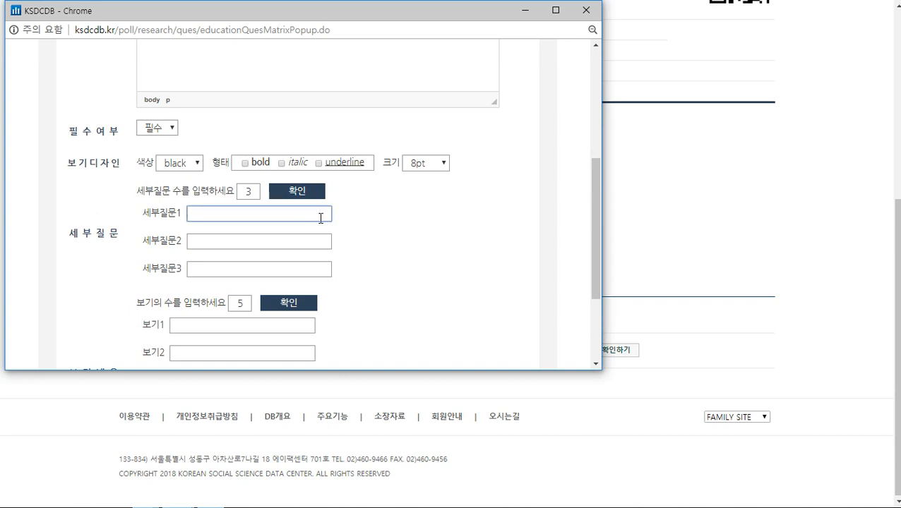
type("한식")
key("Tab")
type("중식")
key("Tab")
type("일시")
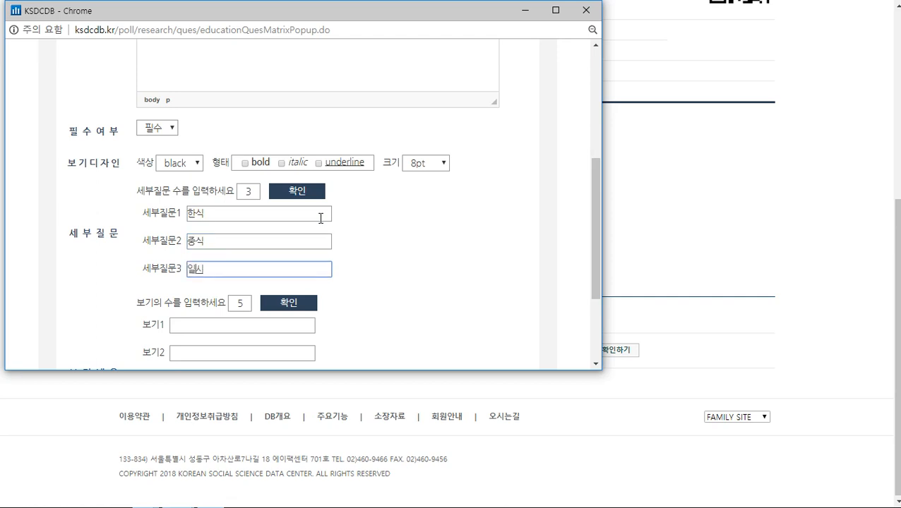
Enter the scale 매우 싫어한다, 싫어한다, 보통, 좋아한다, 매우 좋아한다, fixing 보기4
left_click(267, 326)
type("매우실")
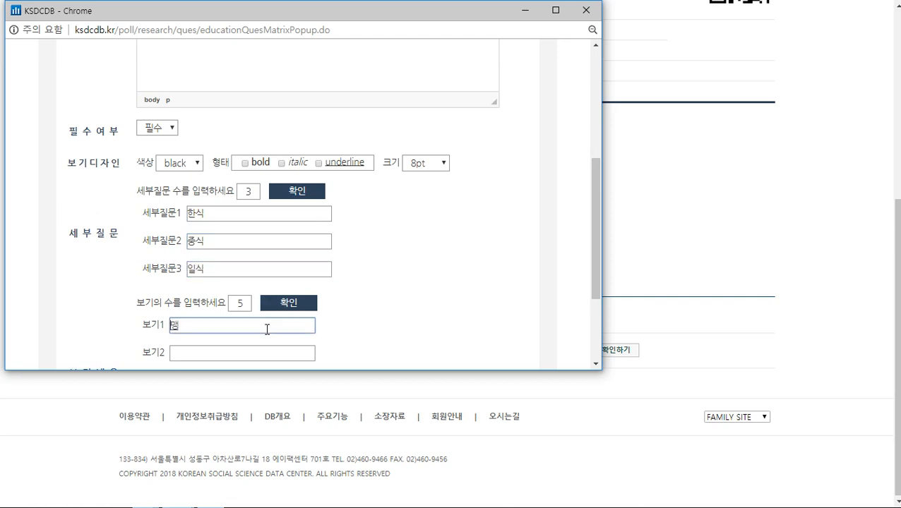
type("싫어한다")
key("Tab")
type("싫어하")
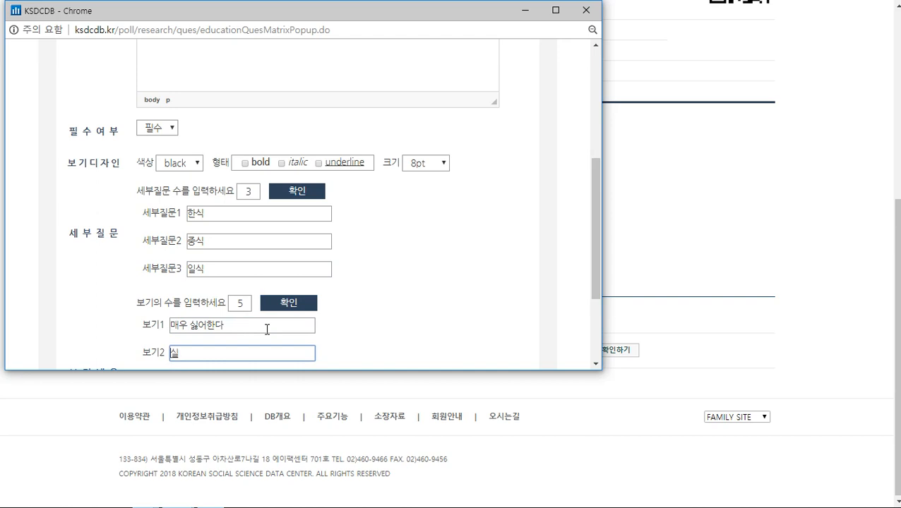
type("ㄴ다")
key("Tab")
type("보통")
key("Tab")
type("좋아하나")
key("Tab")
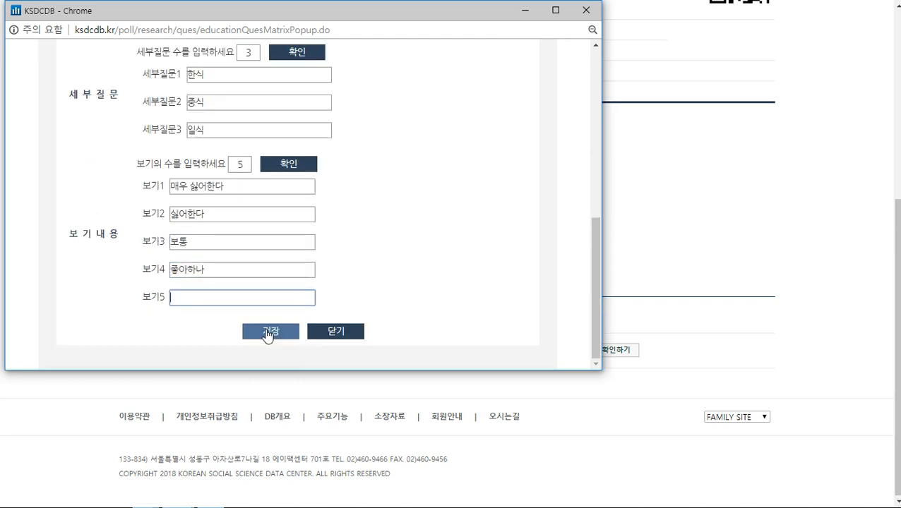
left_click(288, 271)
key("BackSpace")
type("ㄴ다")
key("Tab")
type("매우 좋아한다")
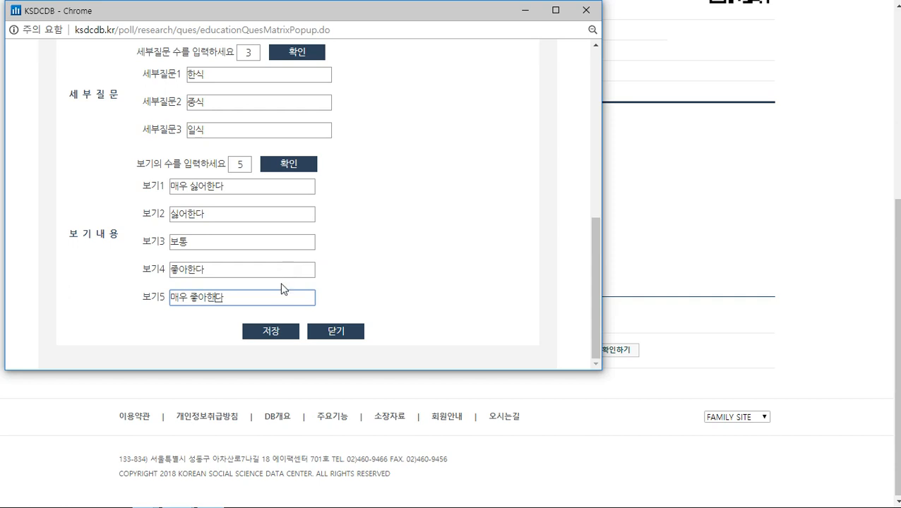
left_click(268, 339)
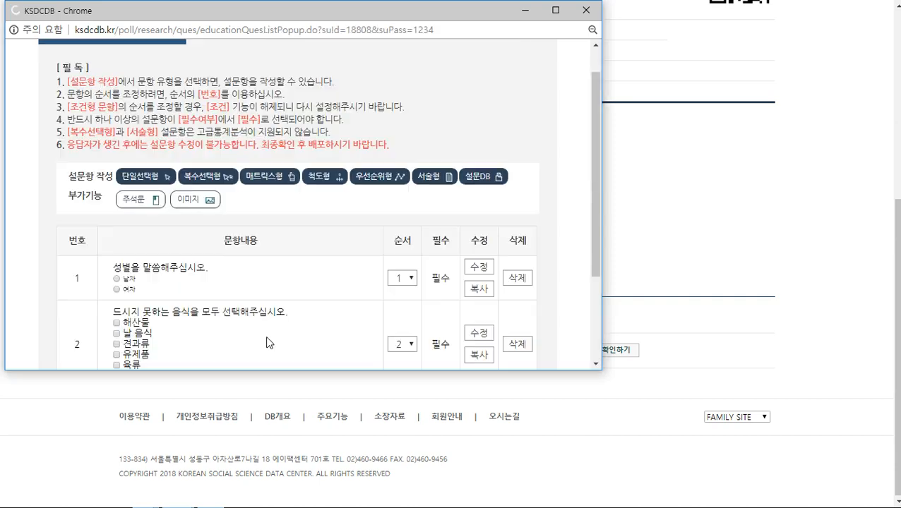
scroll(279, 170, "down", 5)
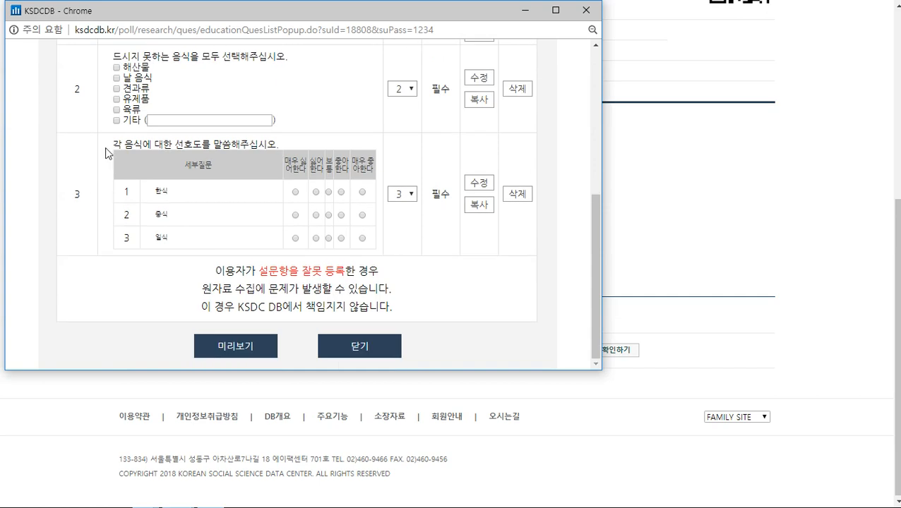
left_click_drag(113, 142, 174, 243)
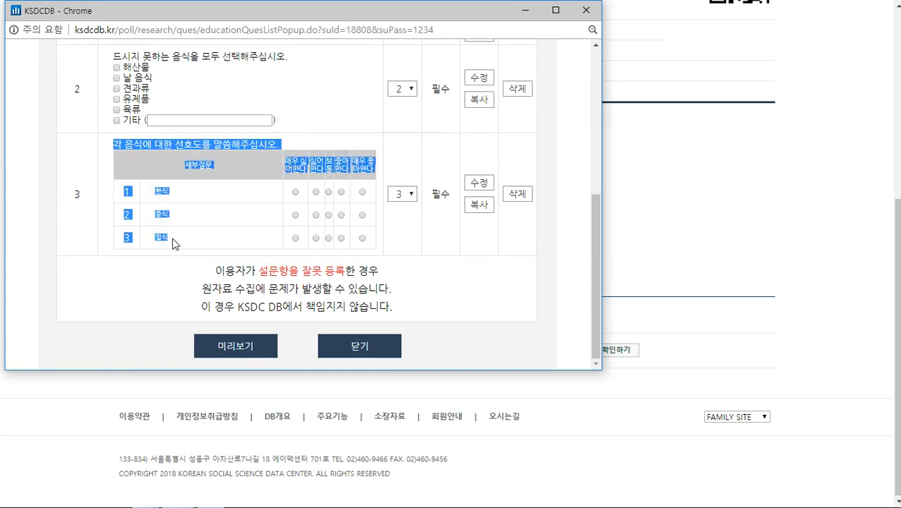
left_click(210, 223)
left_click_drag(286, 156, 365, 247)
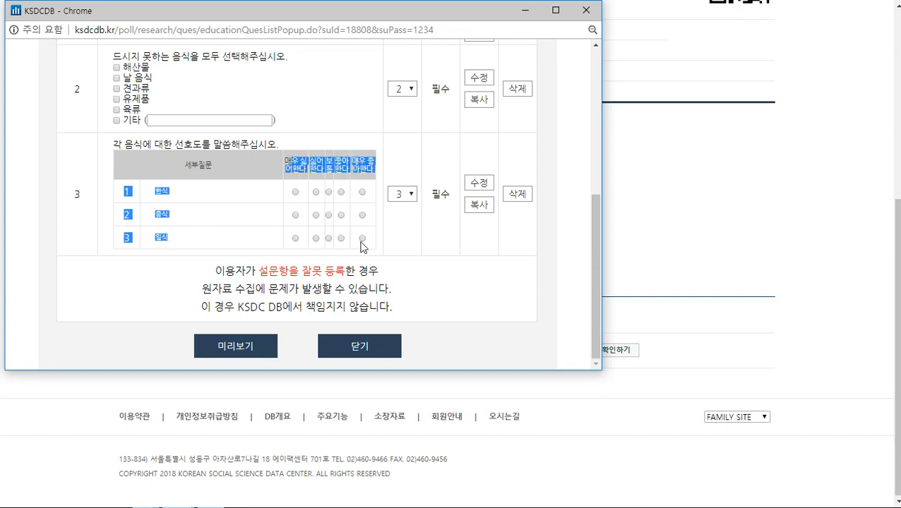
left_click(385, 245)
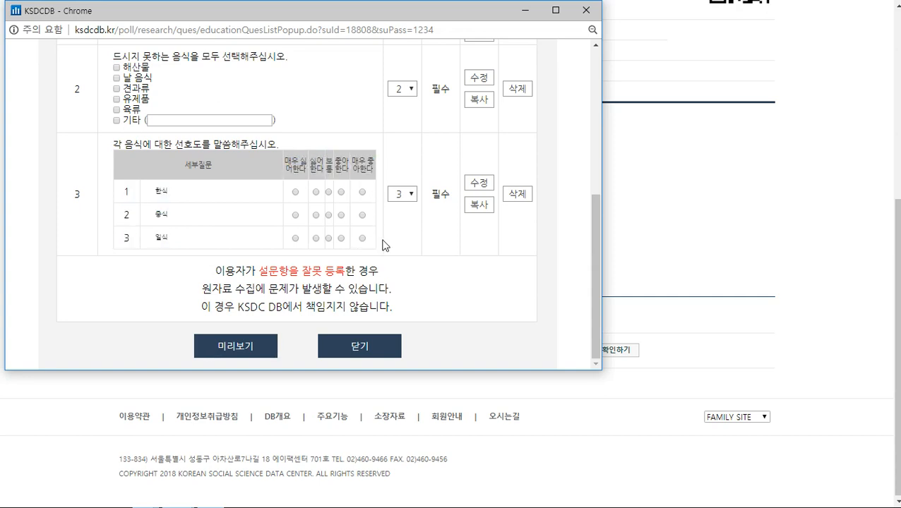
scroll(429, 267, "up", 4)
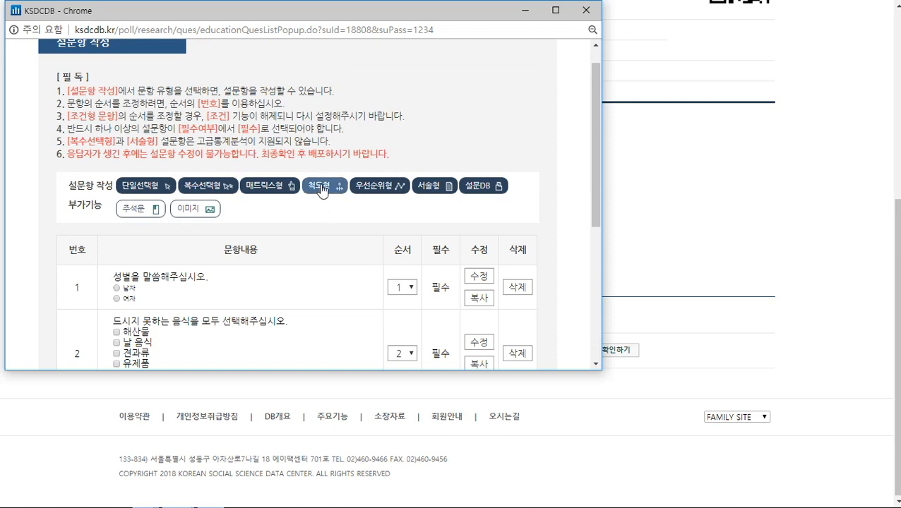
Start a 척도형 question reading '응답자의 건강상태를 말씀해주십시오'
left_click(322, 188)
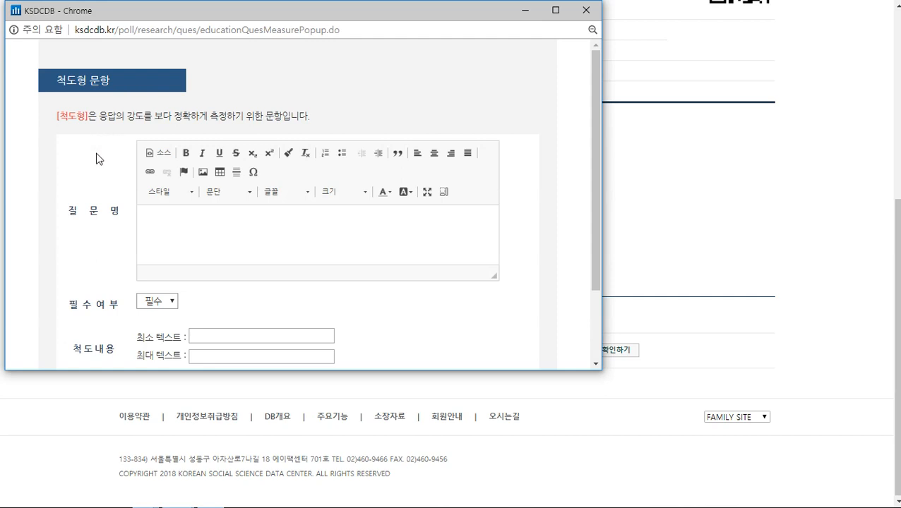
left_click(176, 226)
type("응답자의 건강상태를 말씀해주십시오.")
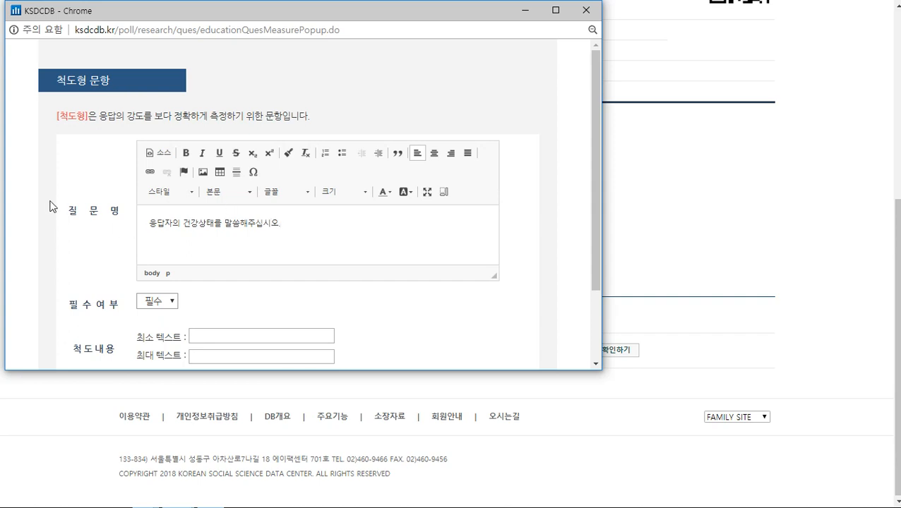
scroll(48, 190, "down", 1)
scroll(45, 190, "down", 1)
Label the scale ends 나쁜 편 and 좋은 편, choose 5 척도형, and save
left_click(215, 241)
type("나쁜 편")
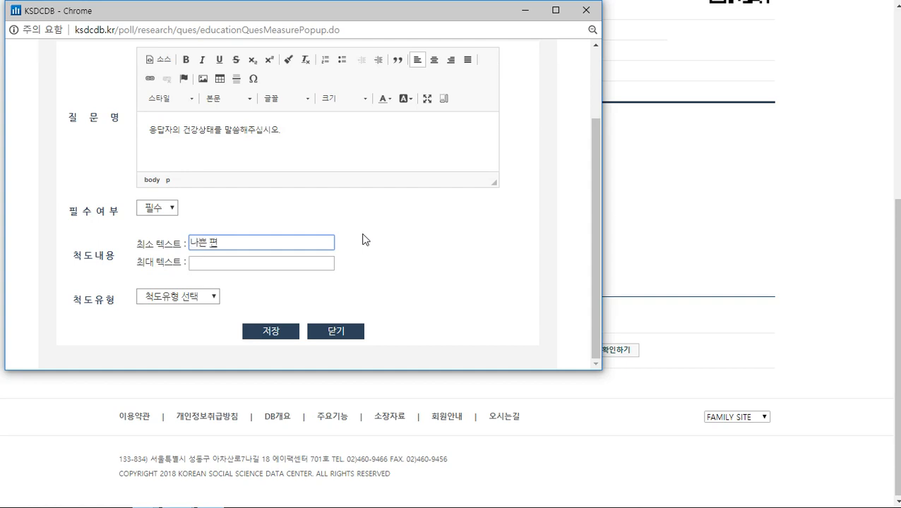
left_click(279, 265)
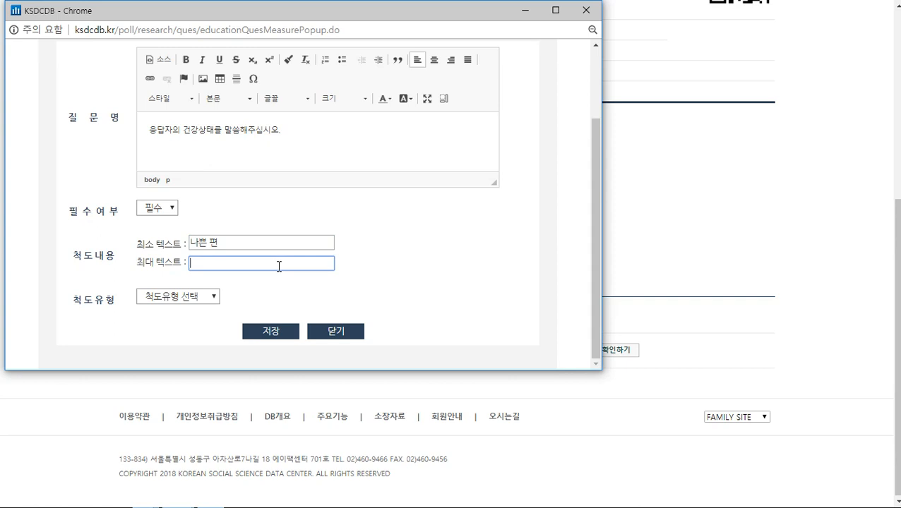
type("좋은 편")
left_click(200, 297)
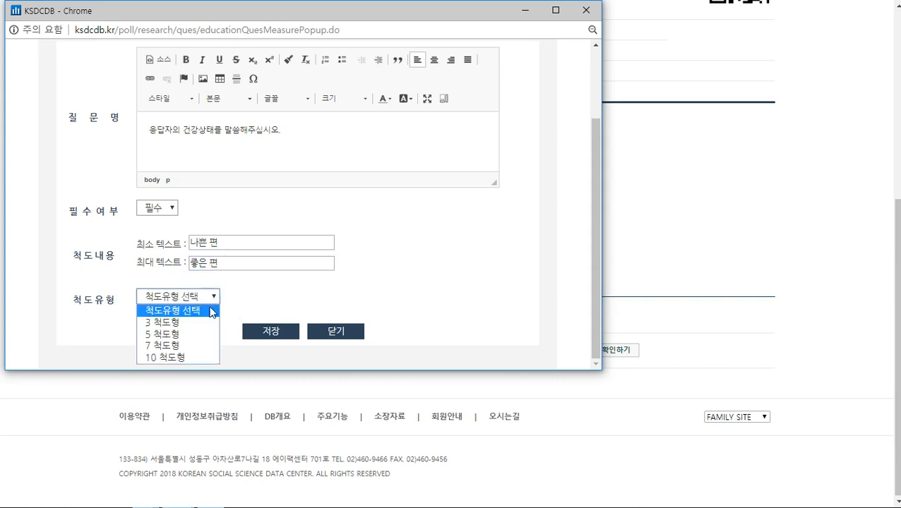
left_click(192, 341)
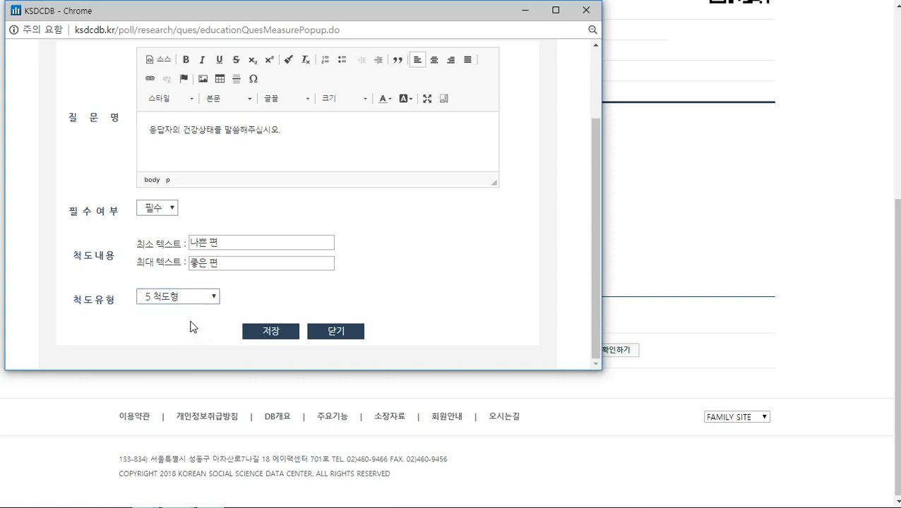
left_click(266, 333)
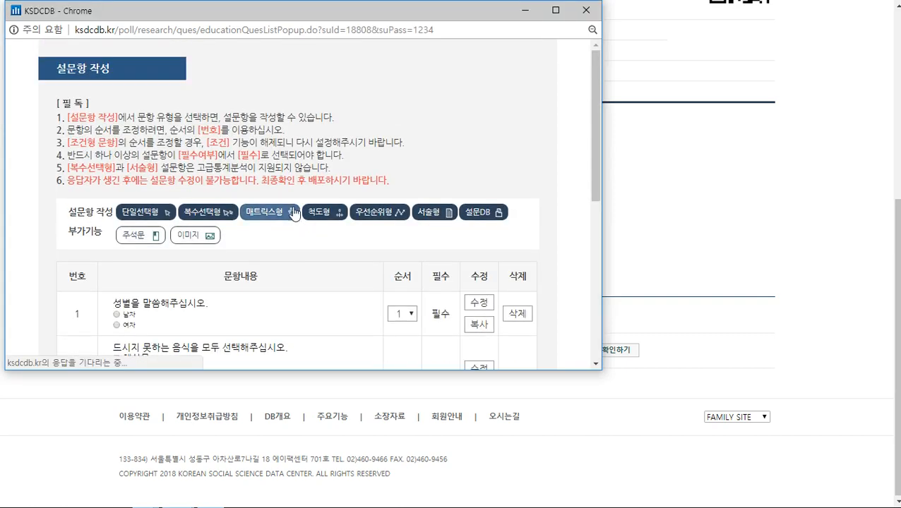
scroll(291, 209, "down", 6)
left_click_drag(115, 214, 526, 255)
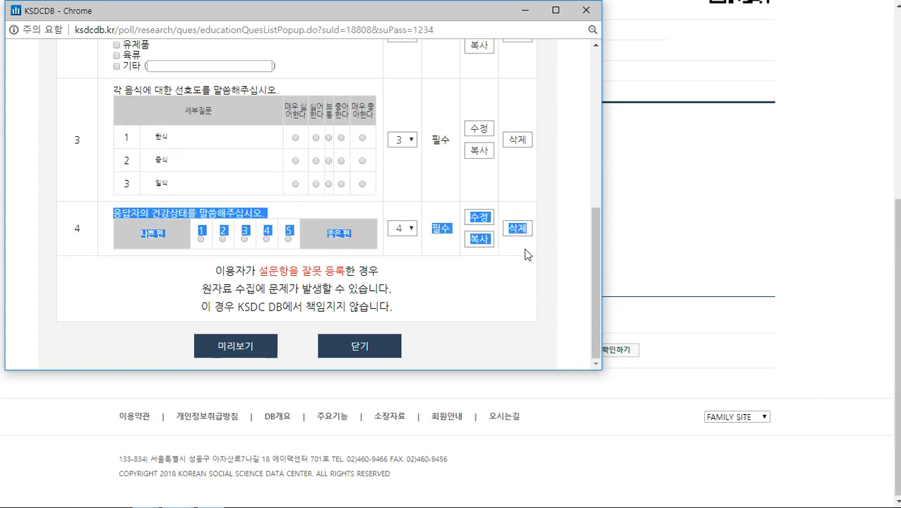
left_click(412, 251)
scroll(412, 260, "up", 6)
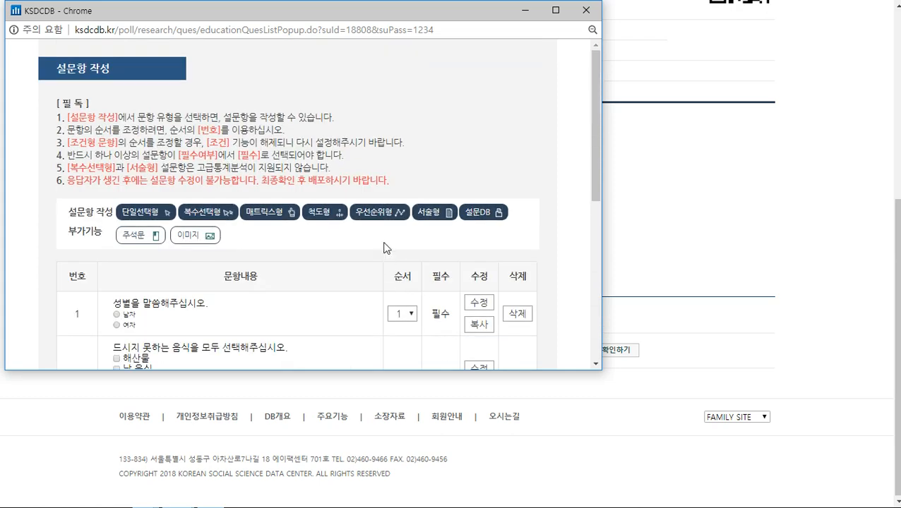
Start a ranking question reading '디저트로 선호하는 음식을 2순위까지 선택해주십시오.'
left_click(378, 215)
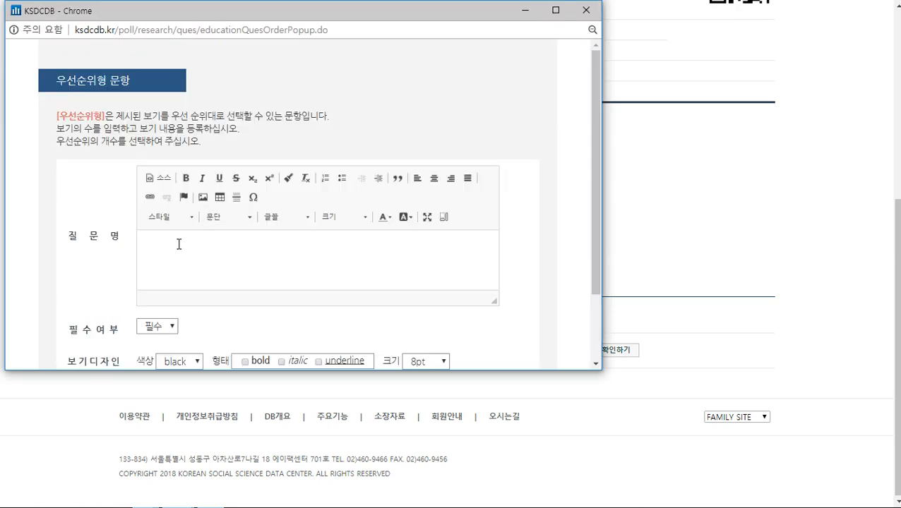
left_click_drag(495, 301, 522, 359)
left_click(276, 262)
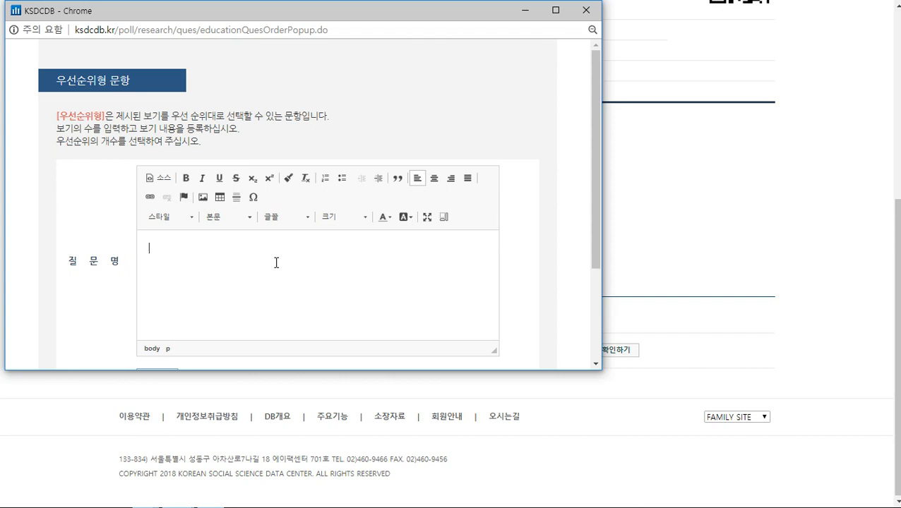
type("디제트")
type("로 선호하는 ㅇ")
type("음식")
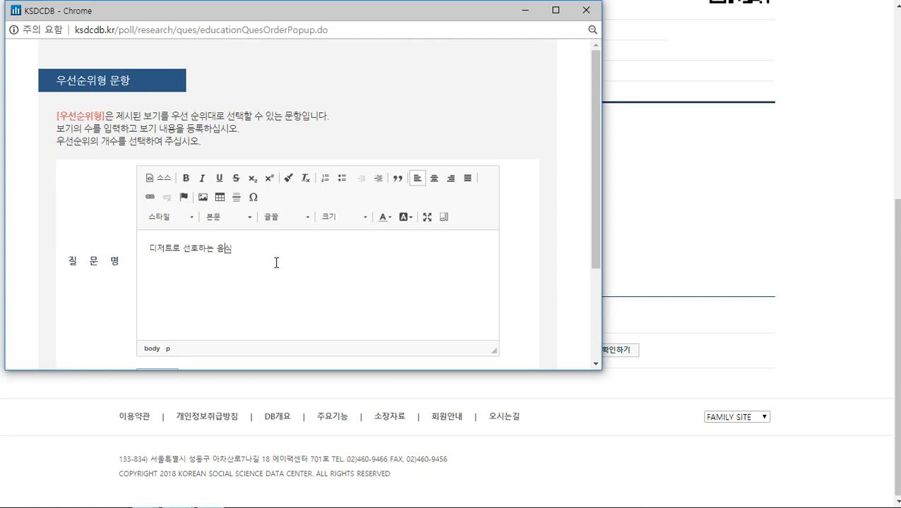
type("을 2순위까지 ㅅ선택해주십시오.")
scroll(156, 175, "down", 1)
scroll(157, 174, "down", 1)
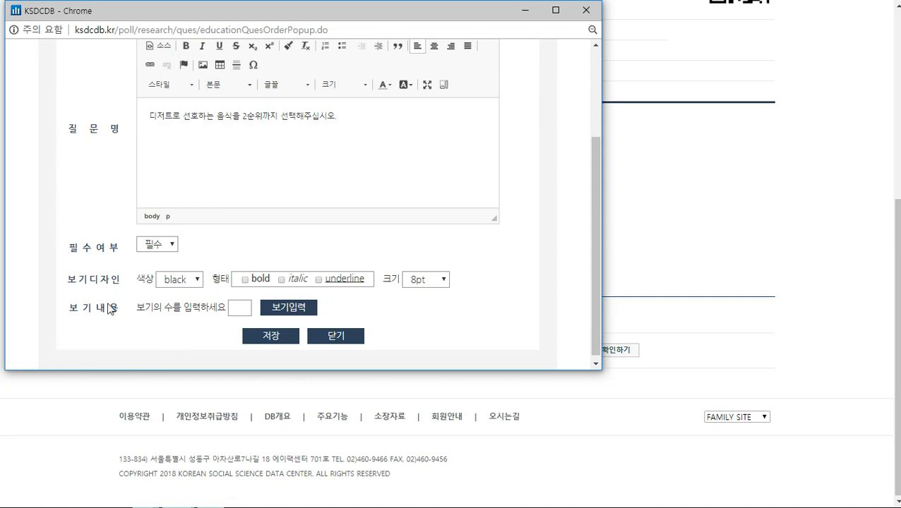
Set the number of answer options to 6 and create their fields
left_click_drag(137, 308, 181, 309)
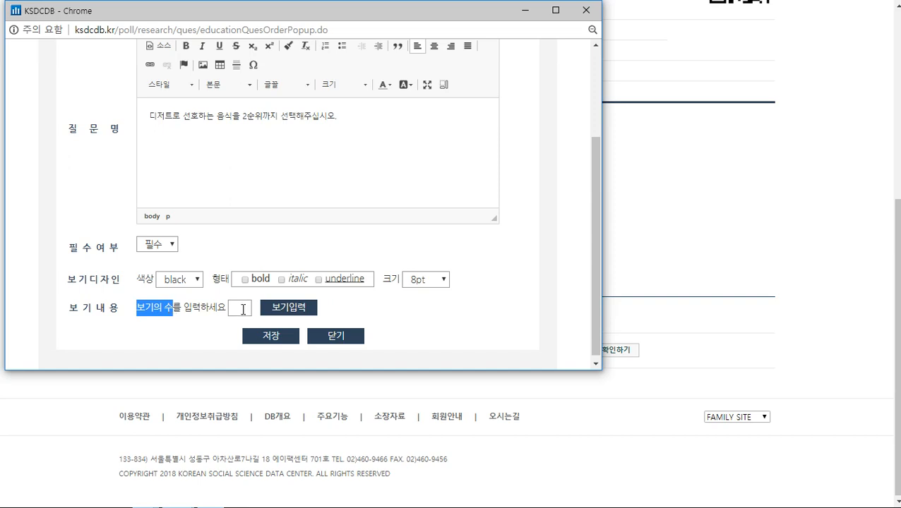
left_click(241, 309)
type("6")
left_click(299, 311)
scroll(304, 212, "down", 3)
Fill the options with 과일류, 과자류, 아이스크림, 케이크, 차 and 기타
left_click(228, 132)
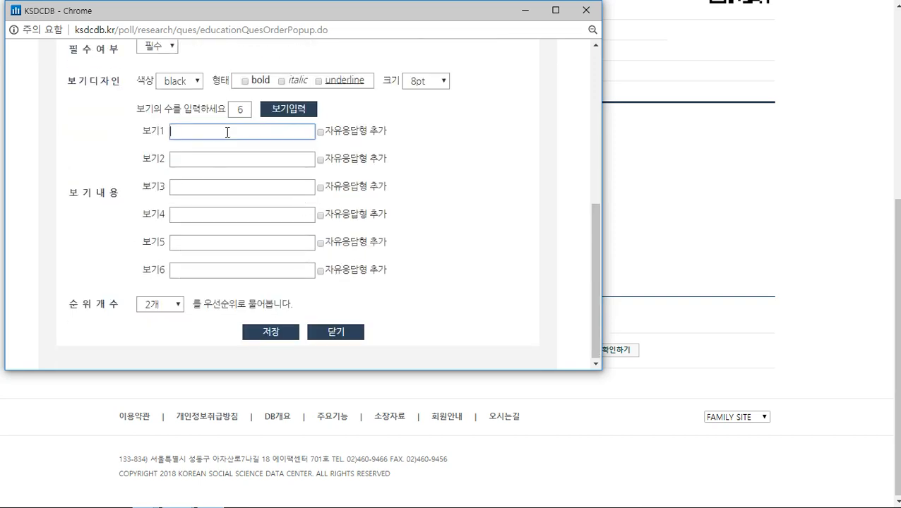
type("과일류")
key("Tab")
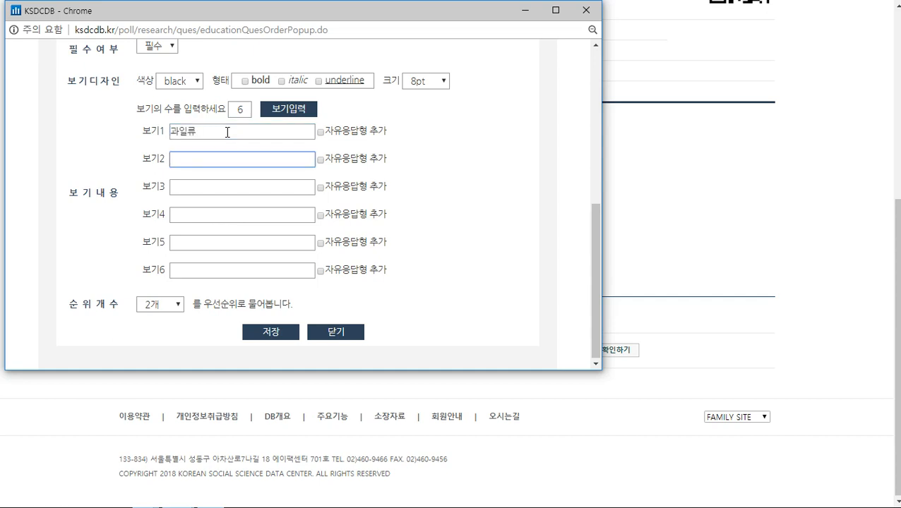
type("과자류")
key("Tab")
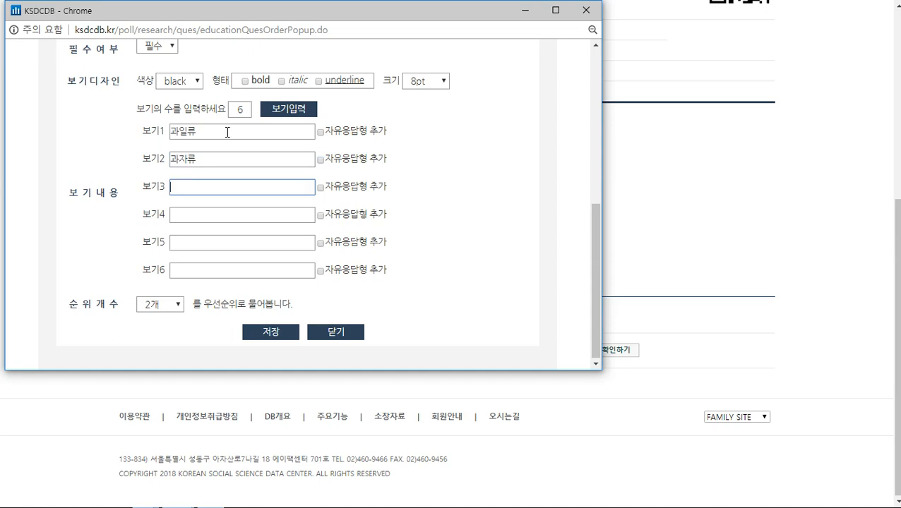
type("아이스크림")
key("Tab")
key("Tab")
type("케이크")
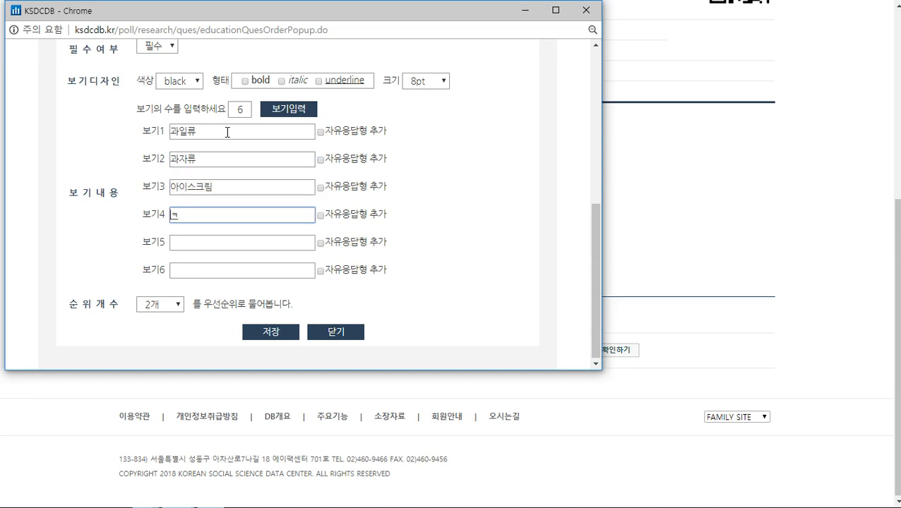
key("Tab")
key("Tab")
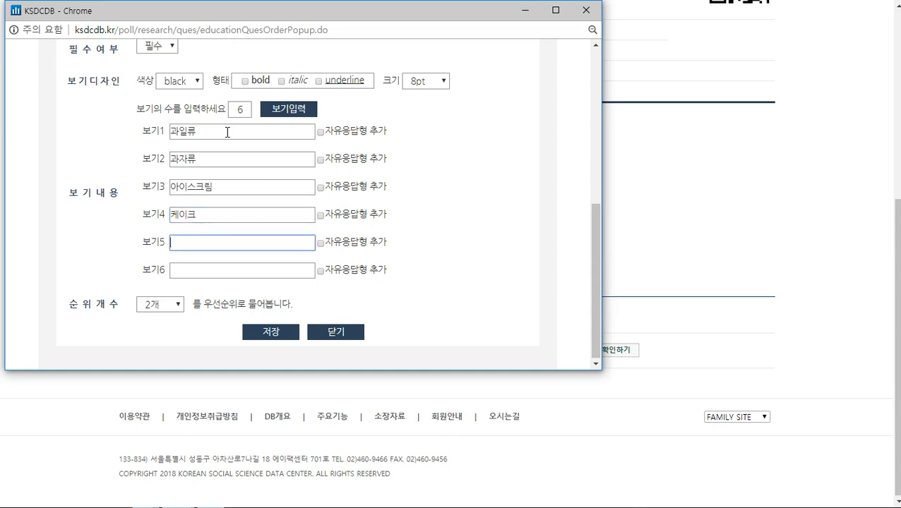
type("찬")
key("BackSpace")
key("Tab")
key("Tab")
type("길")
key("BackSpace")
type("타")
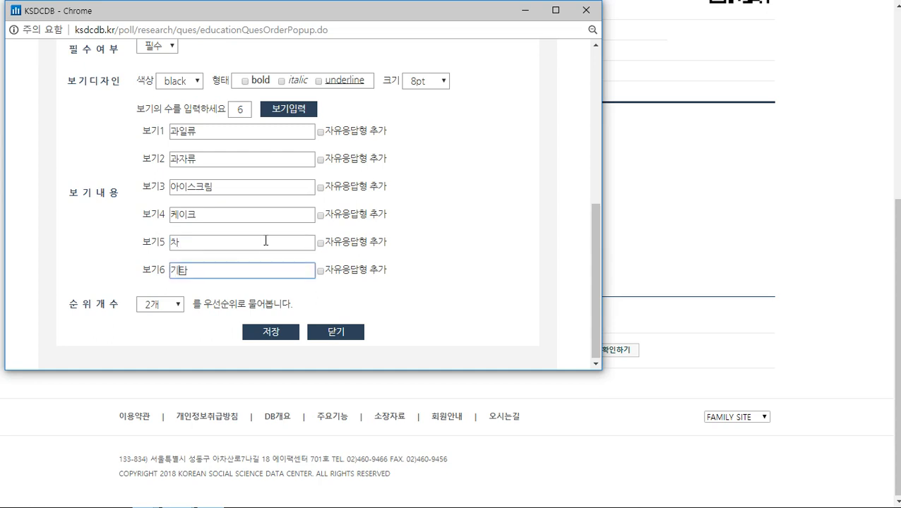
Review the options and keep the ranking count at 2개
scroll(176, 272, "up", 5)
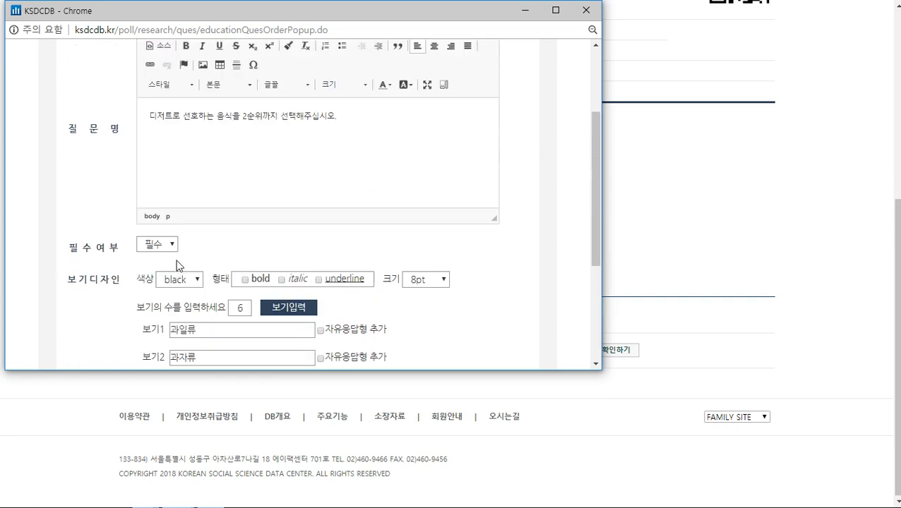
scroll(244, 261, "down", 2)
scroll(268, 121, "down", 2)
scroll(267, 121, "up", 2)
left_click_drag(243, 144, 272, 145)
scroll(259, 190, "down", 2)
scroll(260, 190, "down", 5)
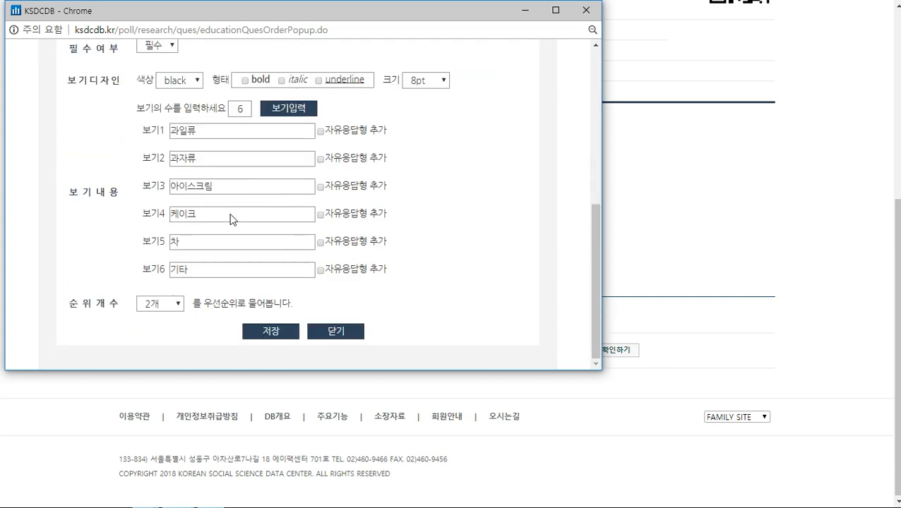
left_click_drag(67, 310, 122, 304)
left_click(138, 303)
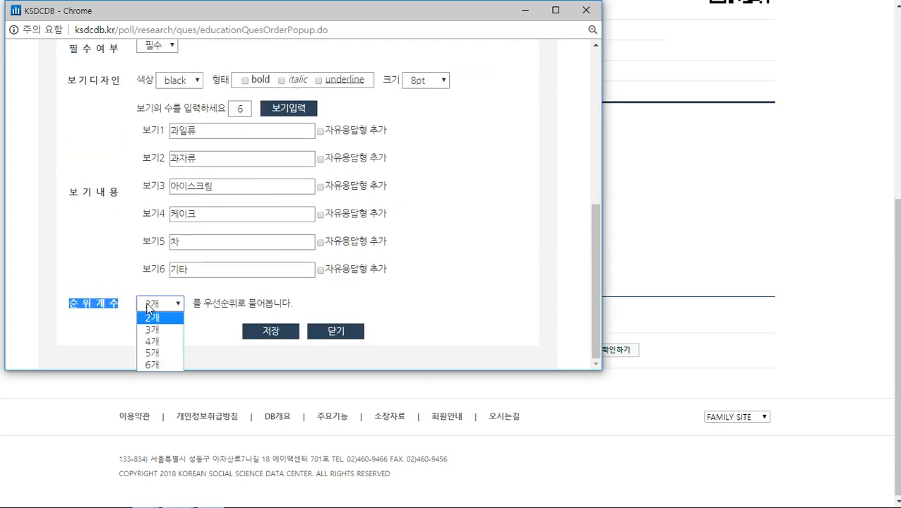
left_click(162, 320)
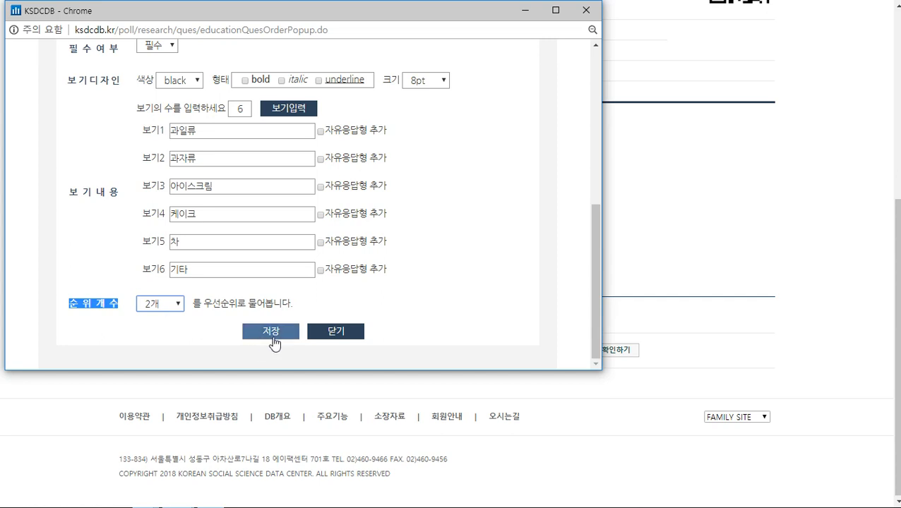
left_click(268, 331)
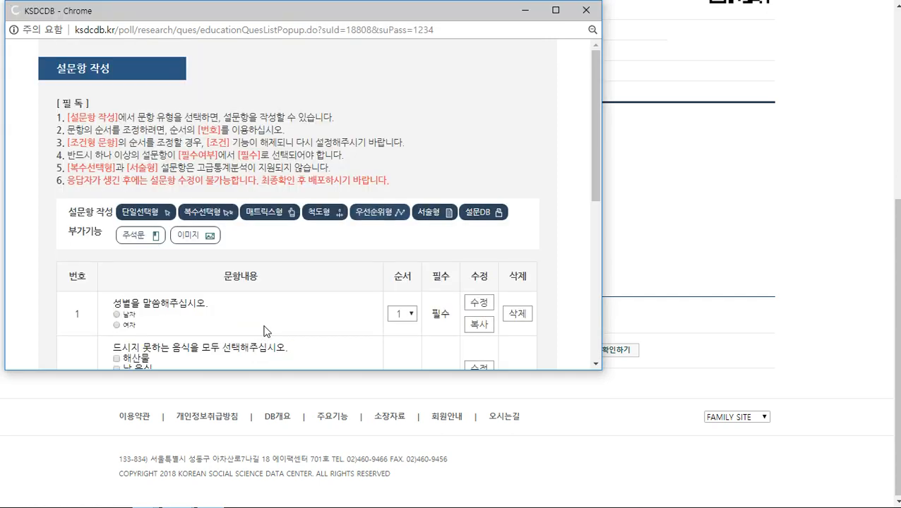
left_click_drag(113, 168, 168, 253)
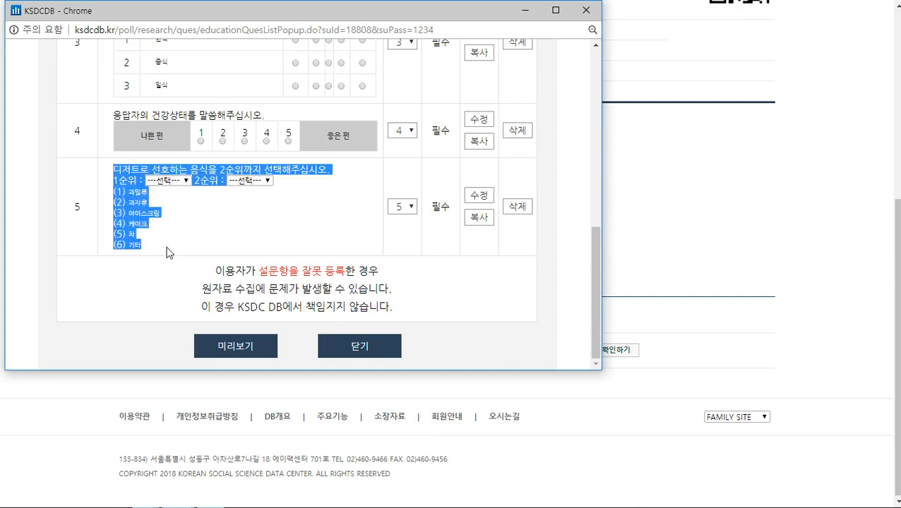
left_click(171, 253)
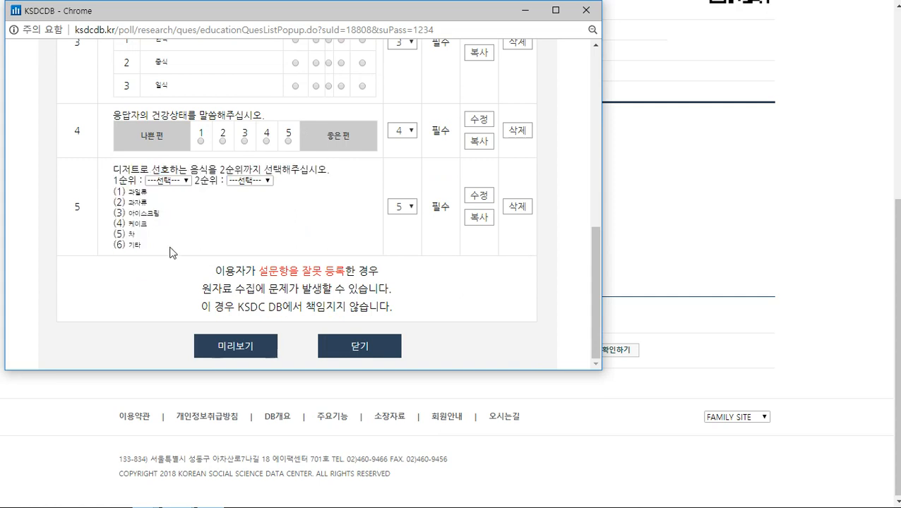
scroll(303, 237, "up", 6)
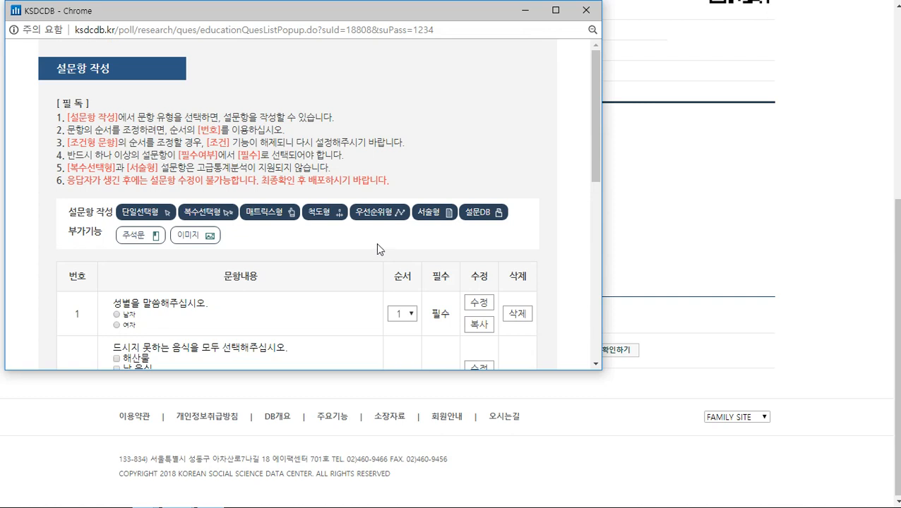
Start a new short-answer question asking which foods are eaten on anniversaries or special days
left_click(437, 218)
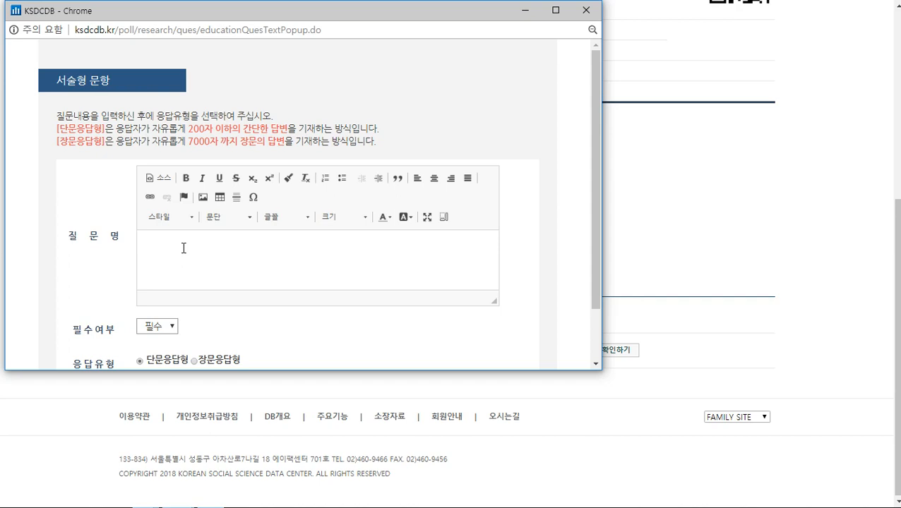
left_click(183, 248)
type("준")
type("념이")
type("이란 중요한 날")
type("에")
type(" 주로 드시는 음식")
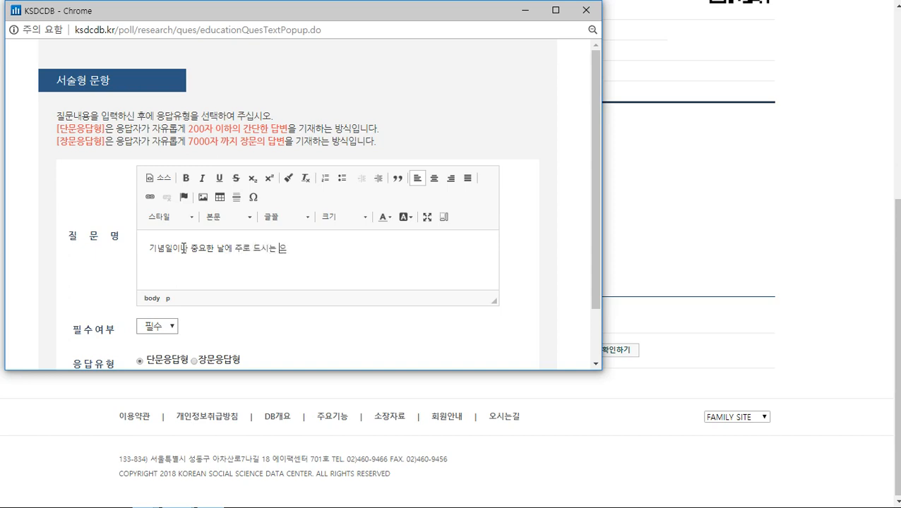
type("을 모두 ")
type("말씀ㅎ")
type("주십시오.")
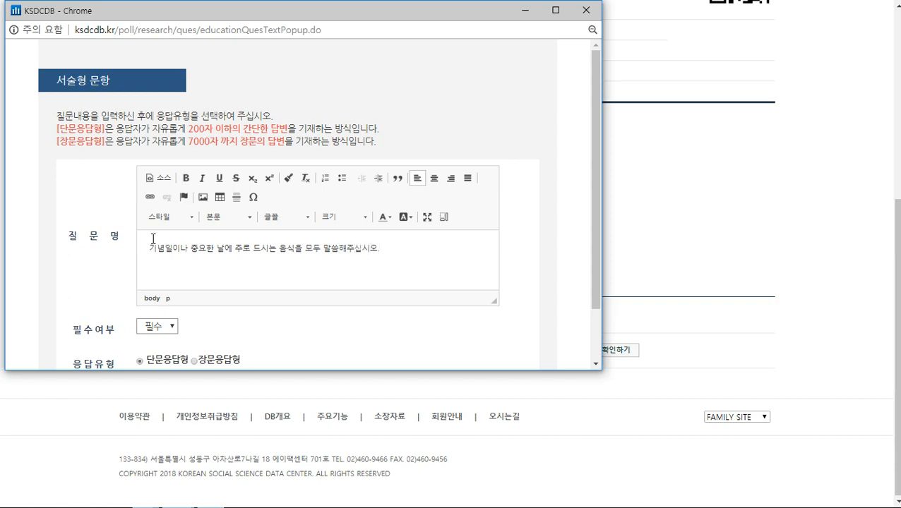
scroll(112, 219, "down", 1)
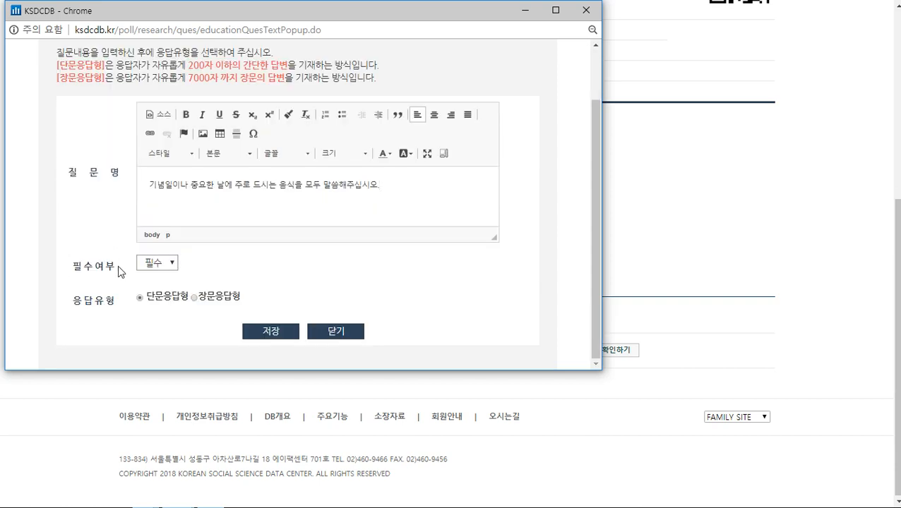
Keep the question required and save it as question 6
left_click(159, 263)
left_click(158, 273)
scroll(201, 279, "up", 1)
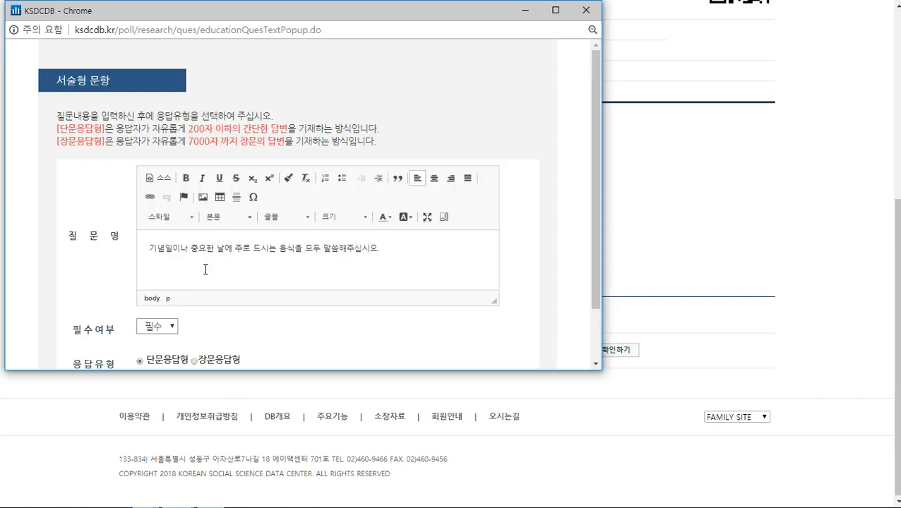
scroll(206, 275, "down", 1)
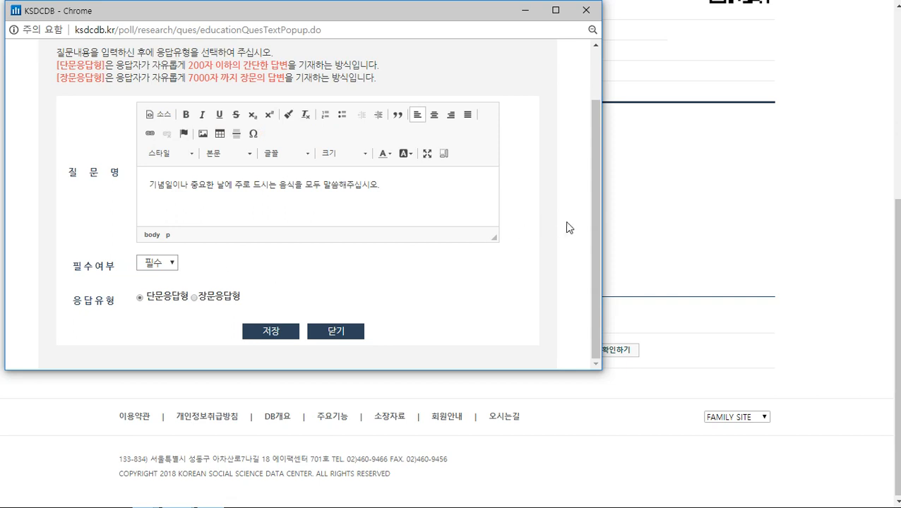
left_click_drag(596, 234, 594, 217)
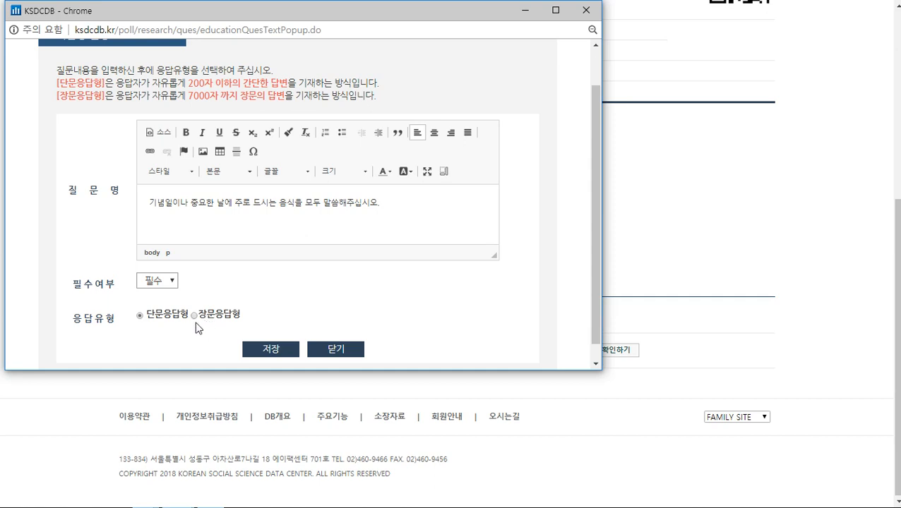
scroll(220, 340, "down", 1)
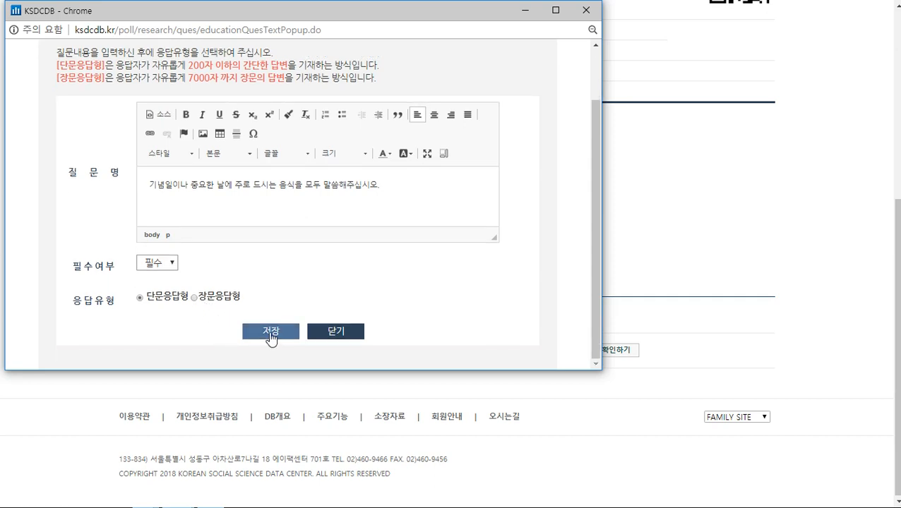
left_click(269, 333)
scroll(265, 230, "down", 8)
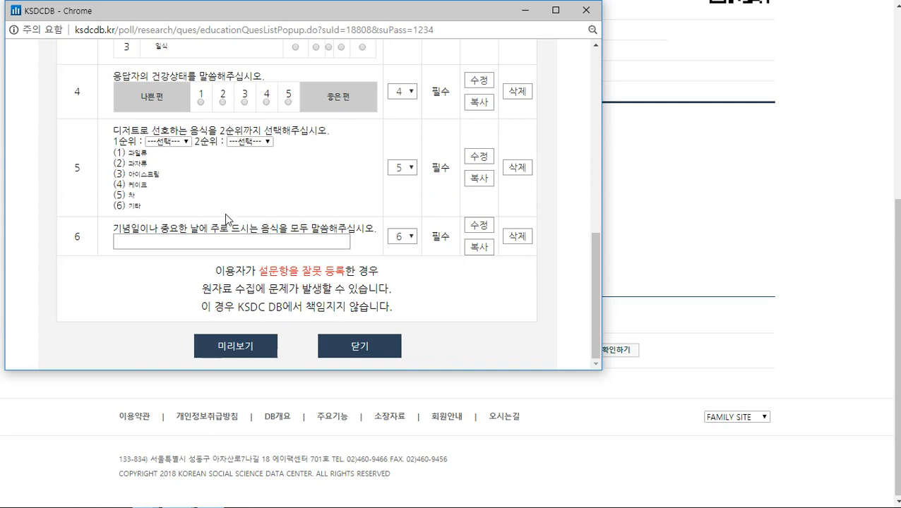
left_click_drag(114, 229, 386, 233)
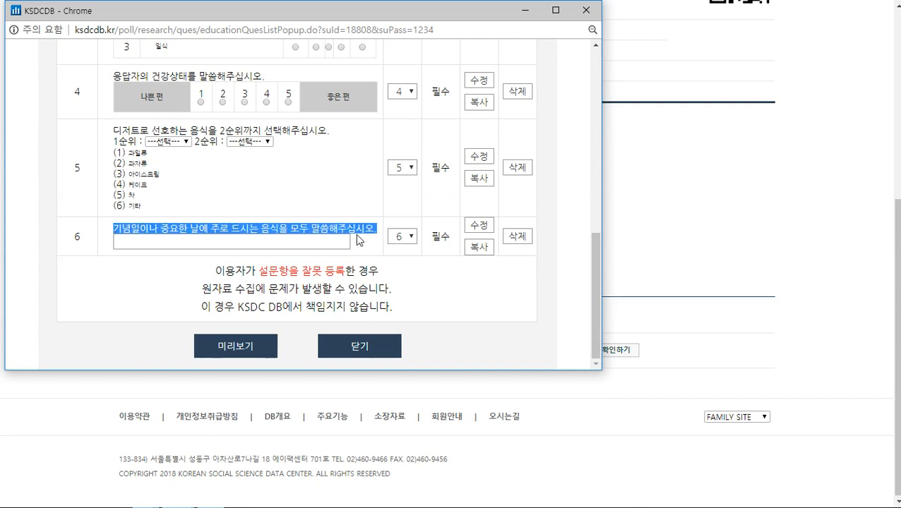
scroll(356, 238, "up", 12)
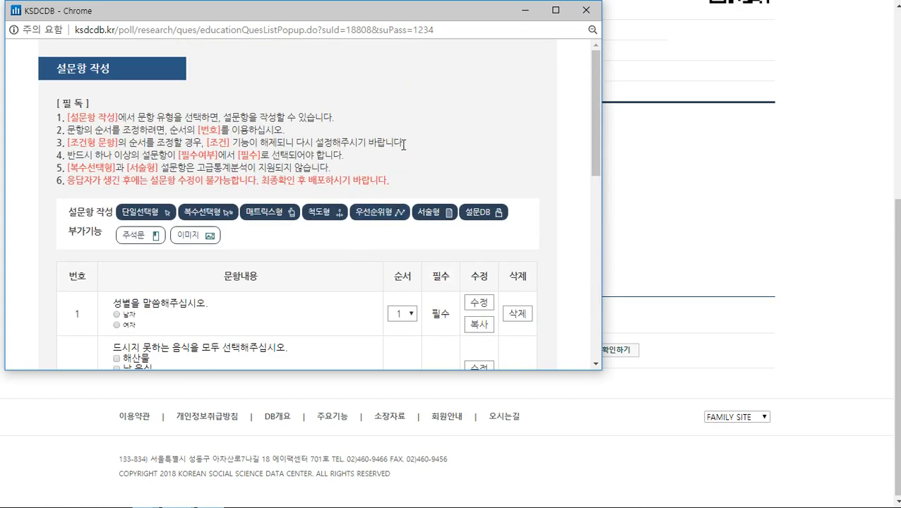
scroll(403, 143, "down", 1)
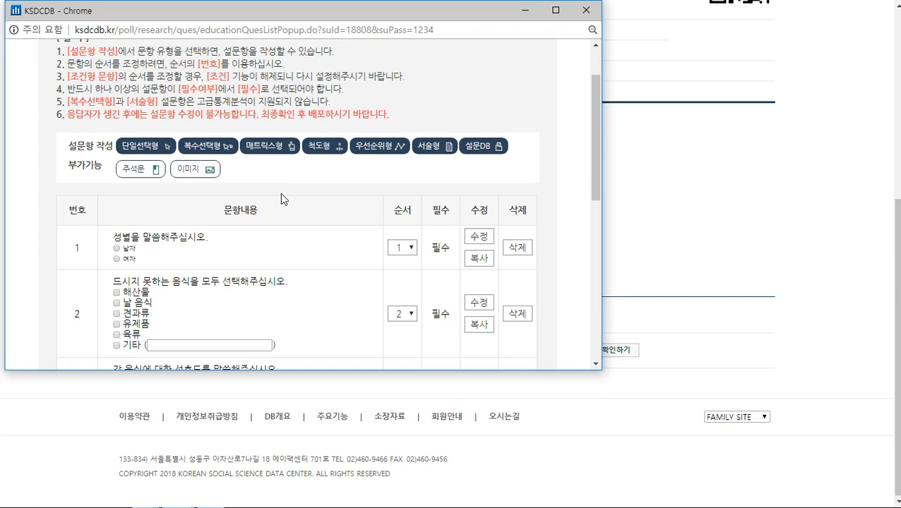
scroll(280, 193, "up", 1)
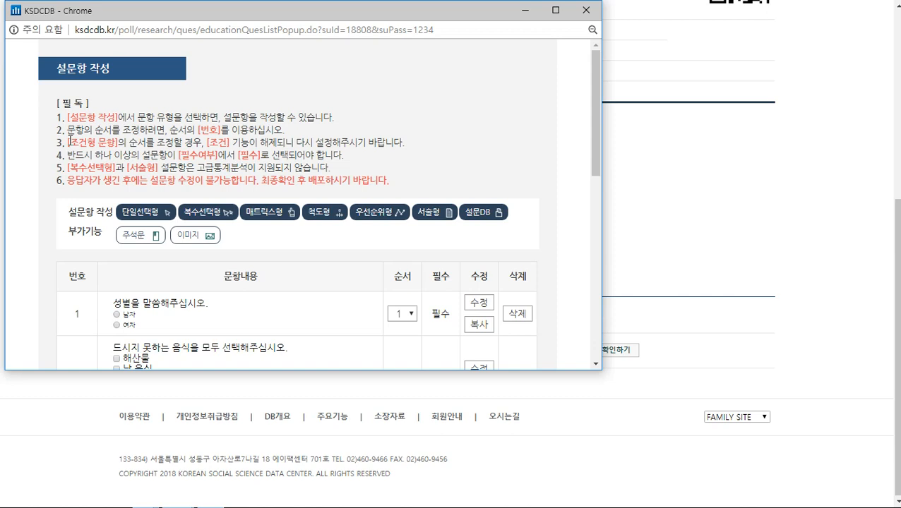
Highlight the 필독 notes on conditional question order, required questions and multiple-choice versus open-ended analysis
left_click_drag(75, 141, 405, 154)
left_click(410, 150)
left_click_drag(67, 155, 342, 155)
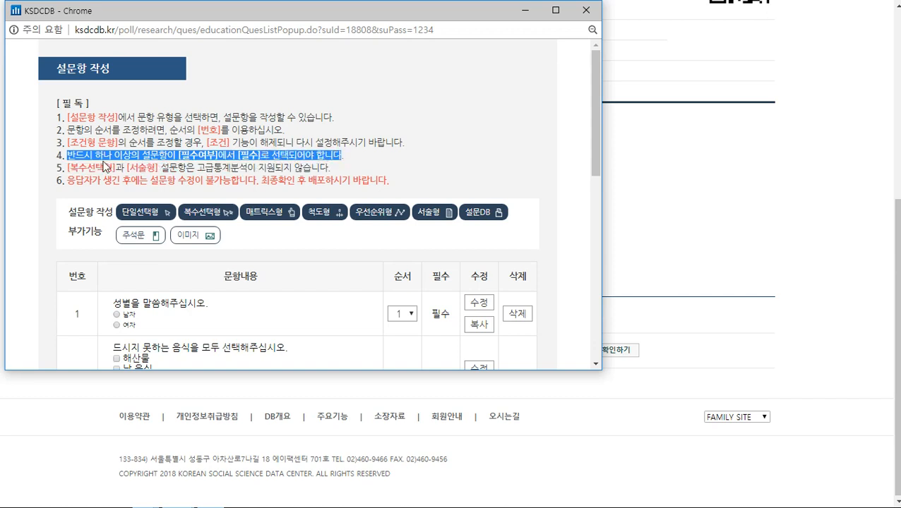
left_click_drag(67, 167, 334, 174)
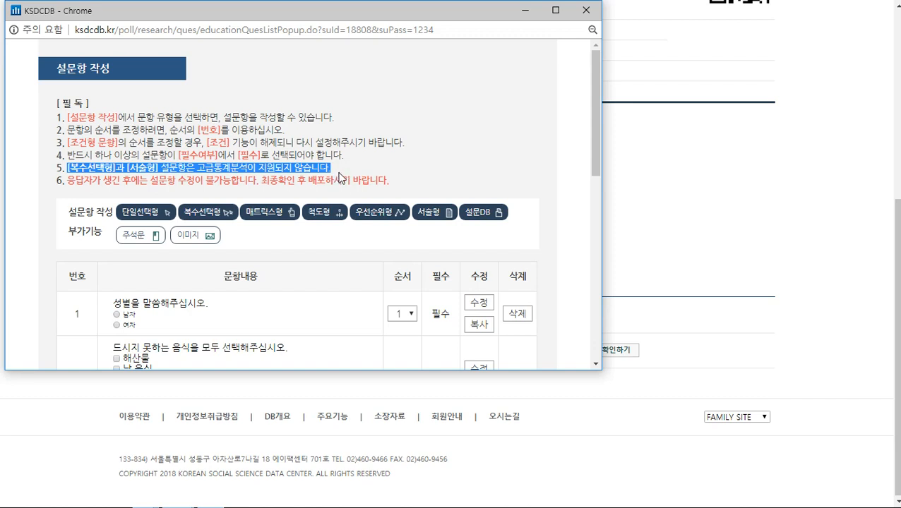
left_click(346, 173)
scroll(451, 142, "down", 6)
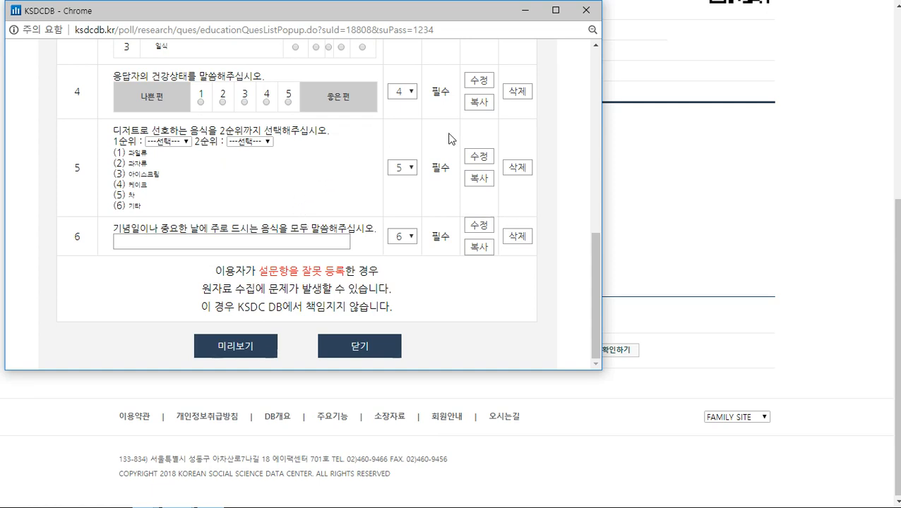
scroll(417, 159, "up", 8)
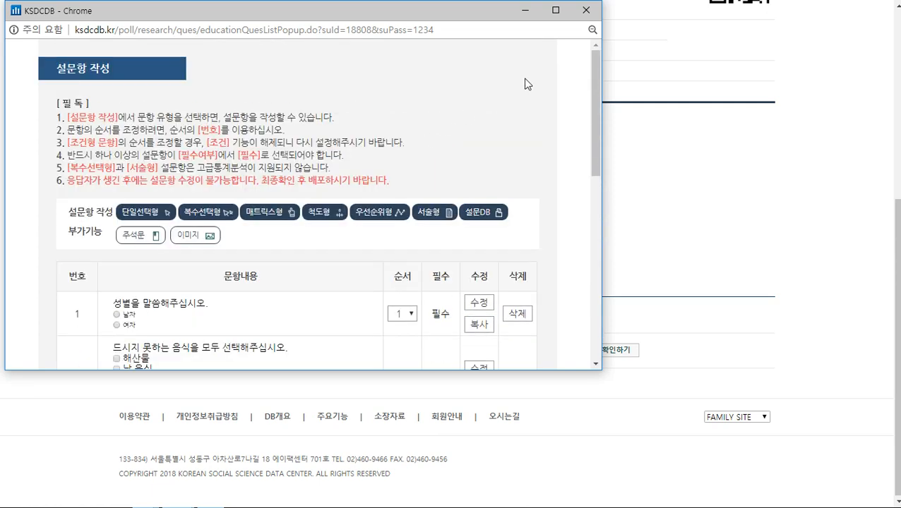
left_click(586, 11)
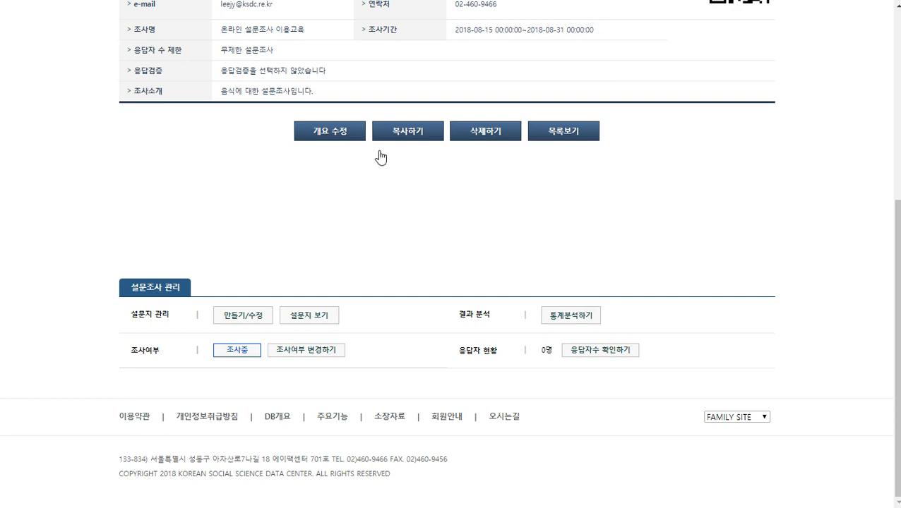
scroll(60, 266, "up", 3)
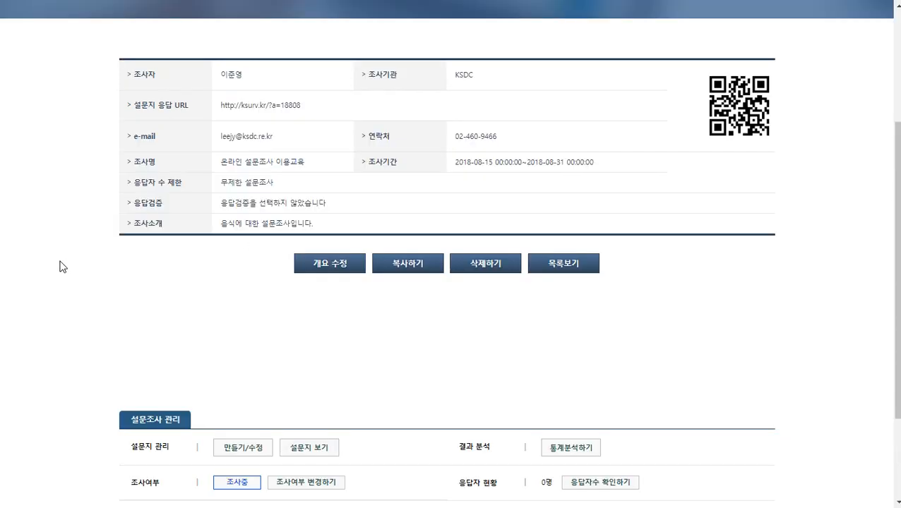
scroll(60, 266, "down", 3)
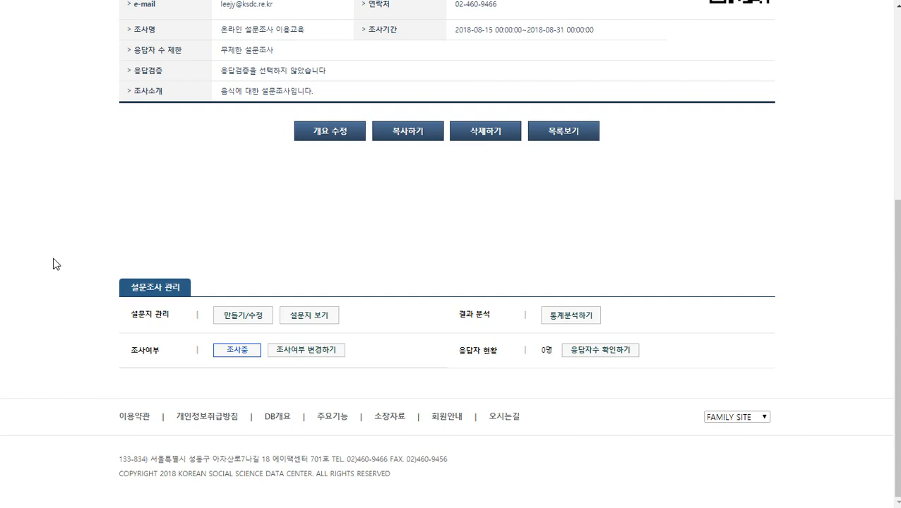
left_click_drag(131, 315, 176, 318)
left_click(319, 319)
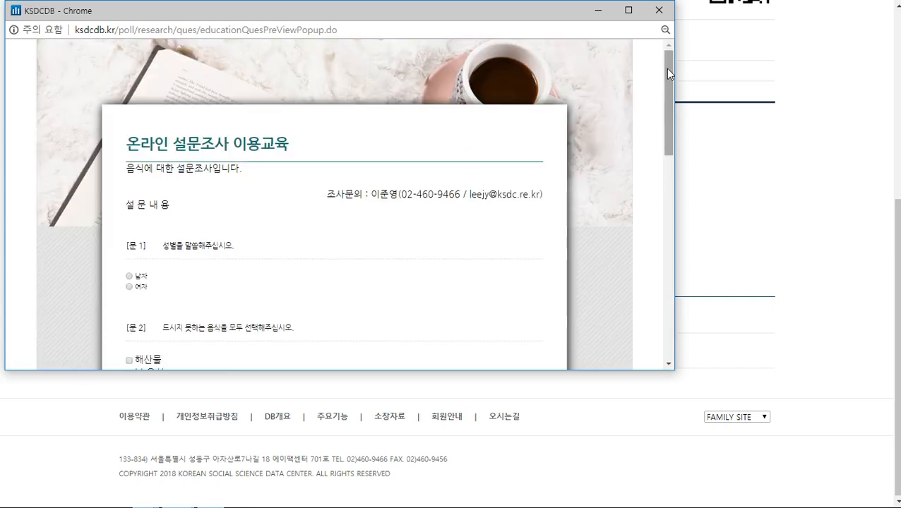
left_click_drag(666, 69, 683, 294)
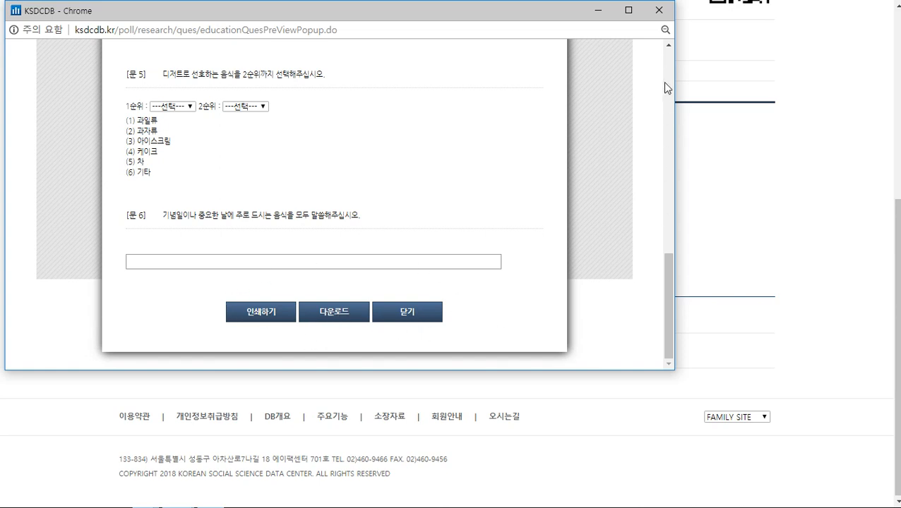
left_click(658, 18)
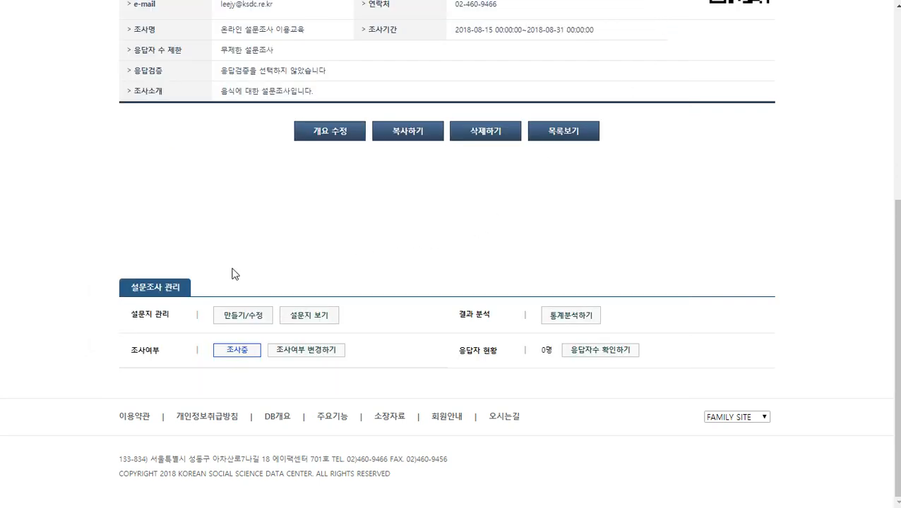
left_click_drag(127, 322, 172, 316)
Open the survey's question list and view question 1's edit form, closing it unchanged
left_click(250, 322)
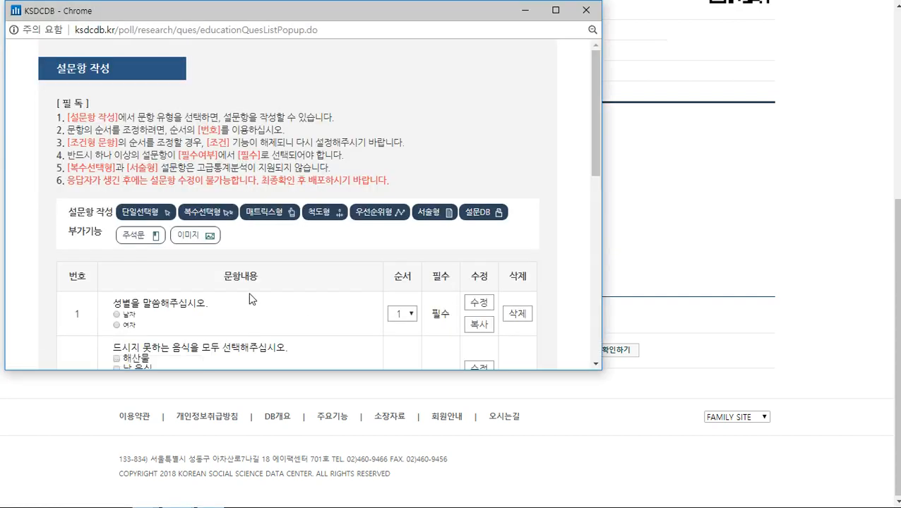
scroll(305, 233, "down", 2)
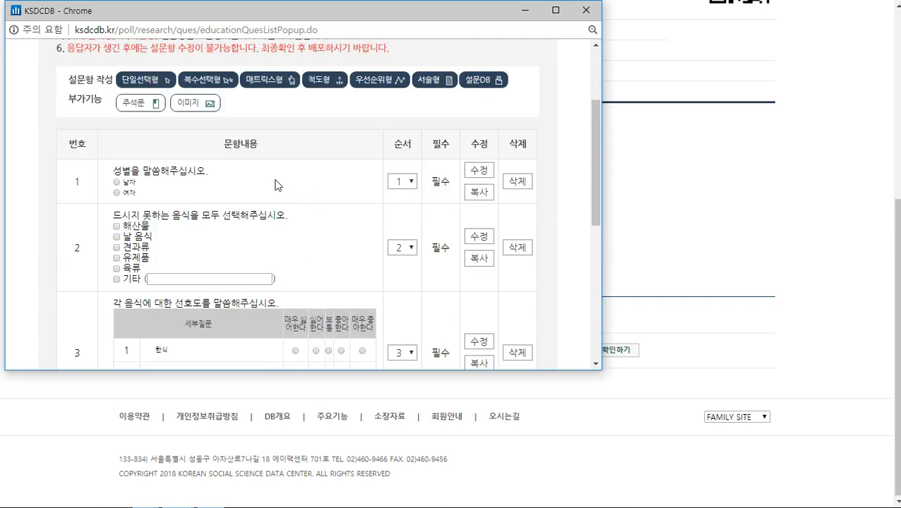
left_click(479, 170)
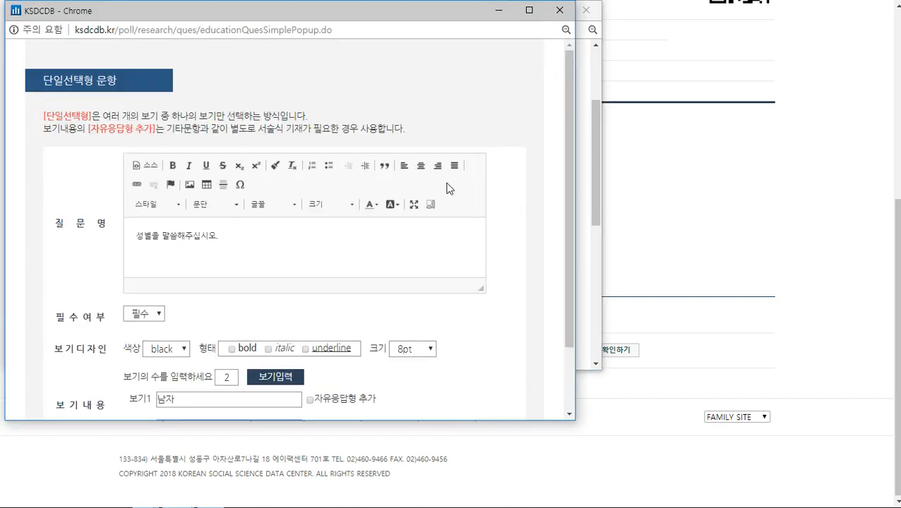
left_click(559, 10)
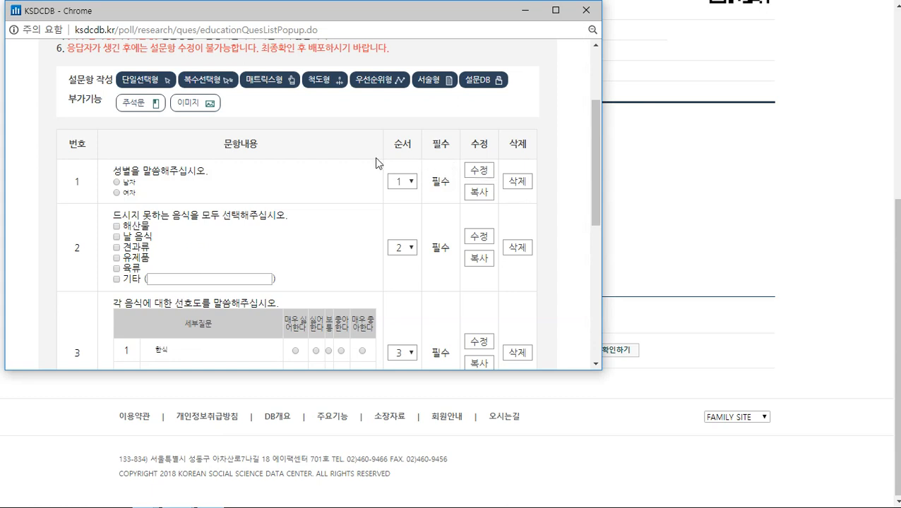
Highlight the word 성별 in question 1's wording
left_click_drag(123, 170, 209, 174)
left_click(115, 174)
left_click_drag(114, 172, 132, 169)
left_click(400, 186)
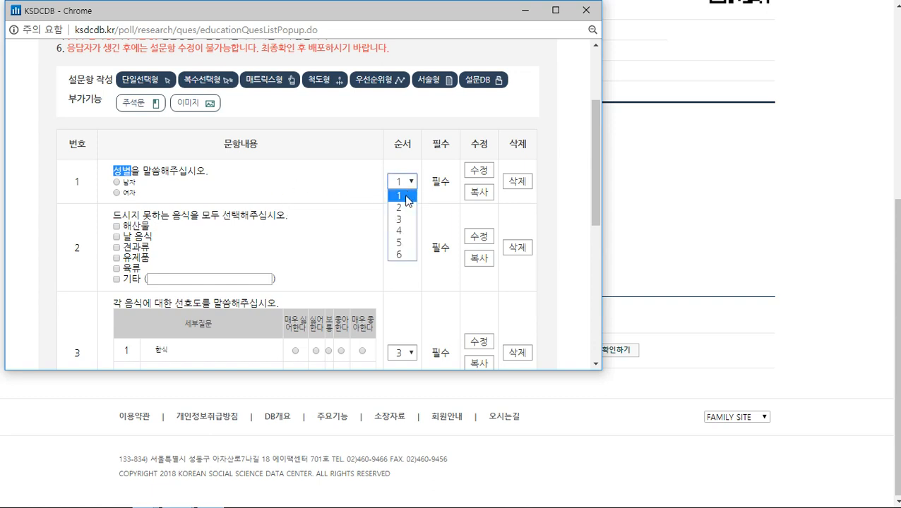
left_click(407, 209)
scroll(392, 176, "down", 4)
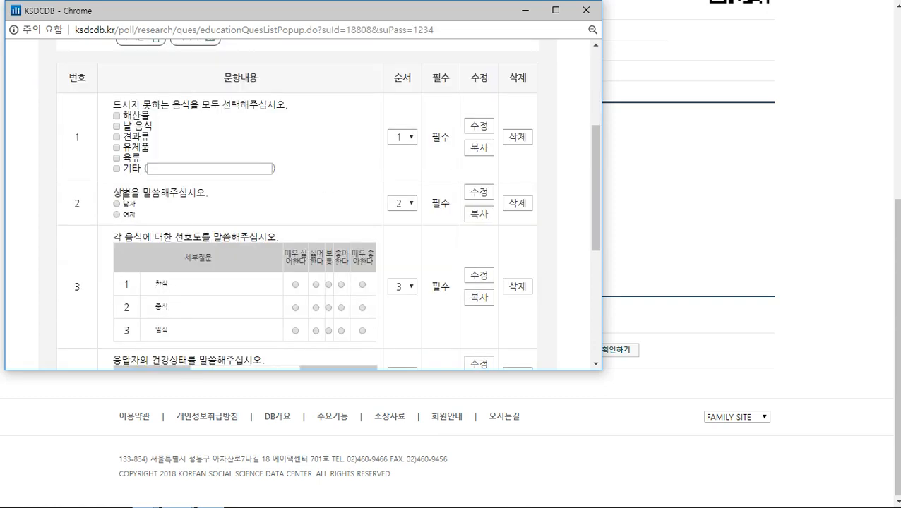
left_click_drag(113, 192, 135, 192)
left_click(395, 208)
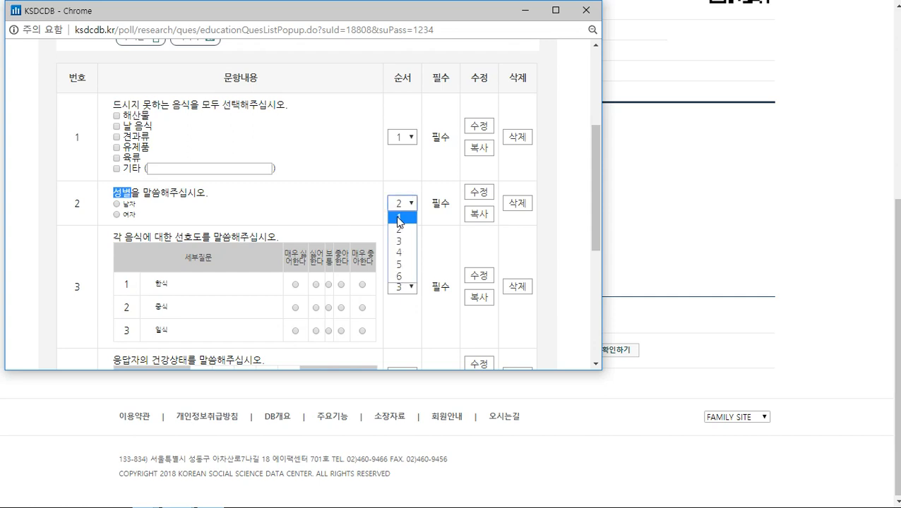
left_click(399, 219)
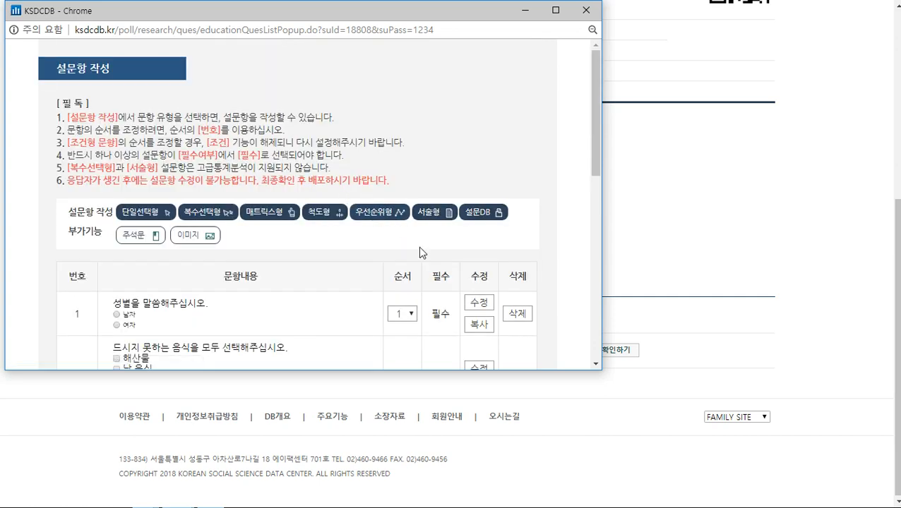
scroll(442, 239, "down", 2)
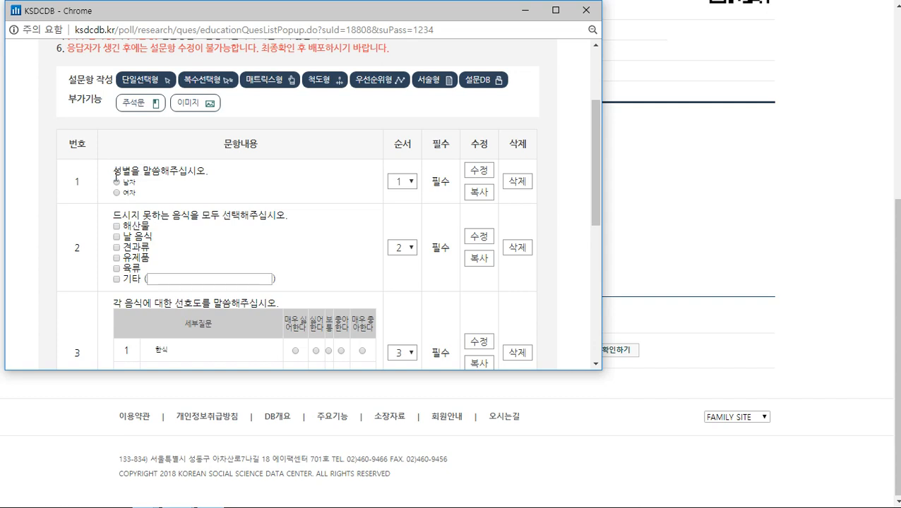
Duplicate the gender question, creating a copy as question 7
left_click(479, 192)
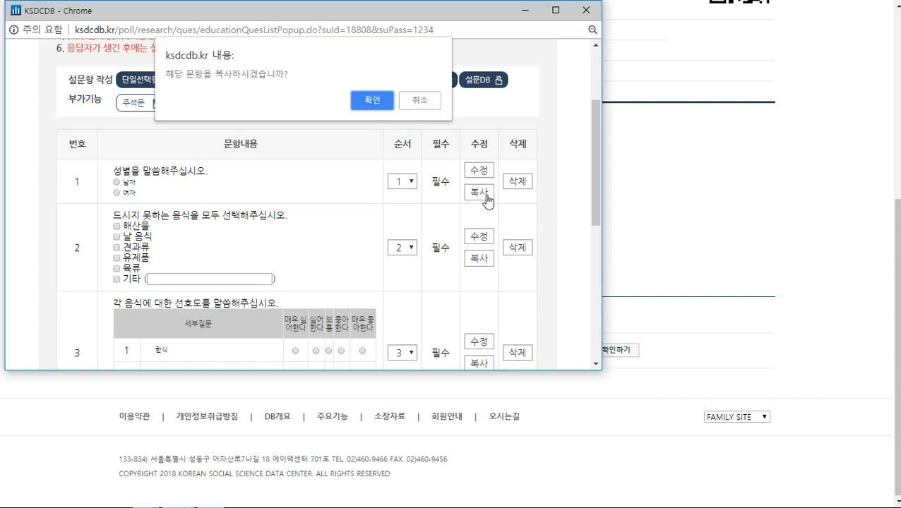
left_click(373, 100)
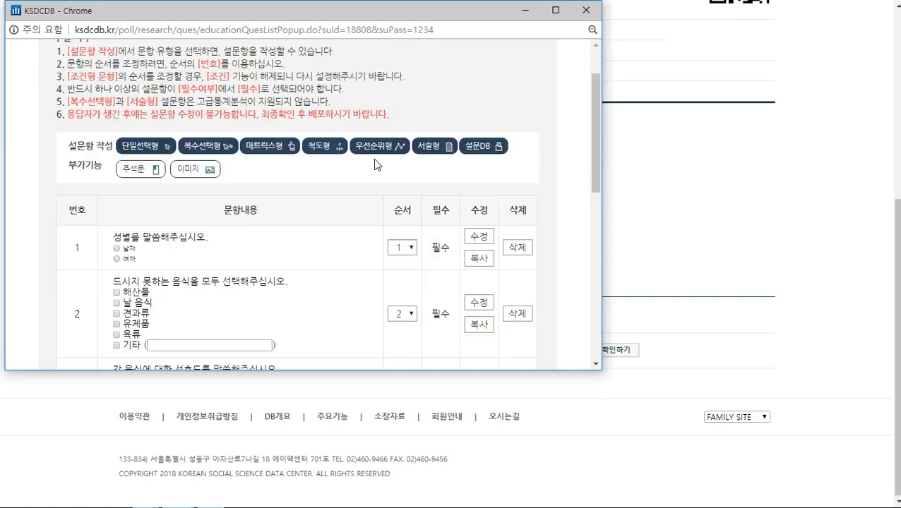
scroll(375, 165, "down", 1)
left_click_drag(113, 105, 132, 104)
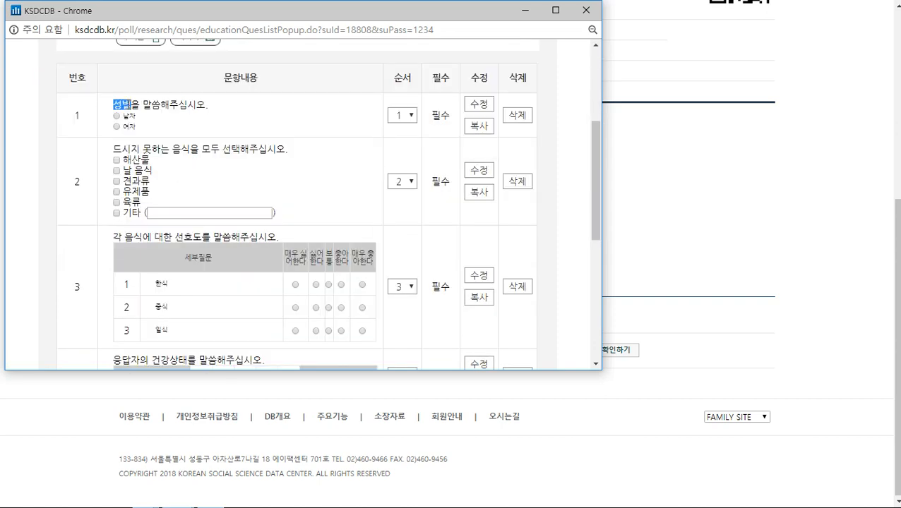
scroll(324, 176, "down", 5)
left_click_drag(113, 223, 212, 245)
left_click(228, 242)
Delete the copied question 7 and close the question list window
left_click(517, 234)
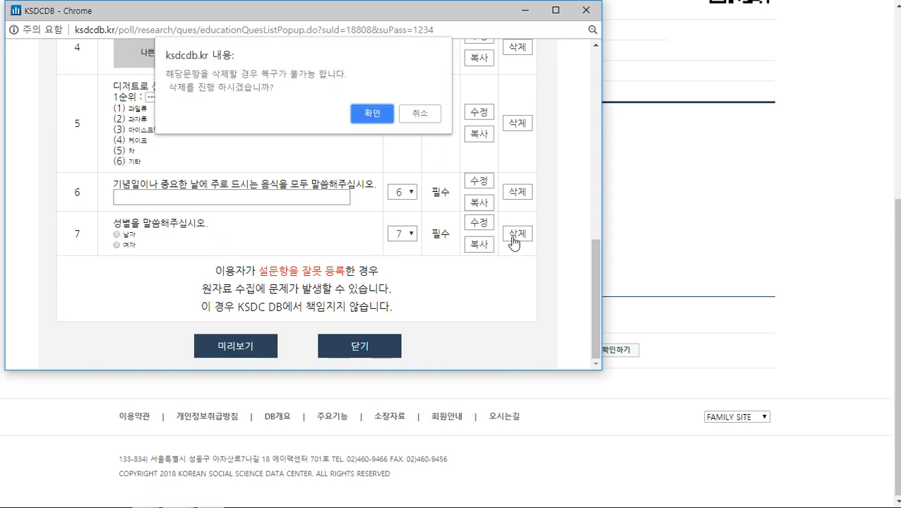
left_click(373, 122)
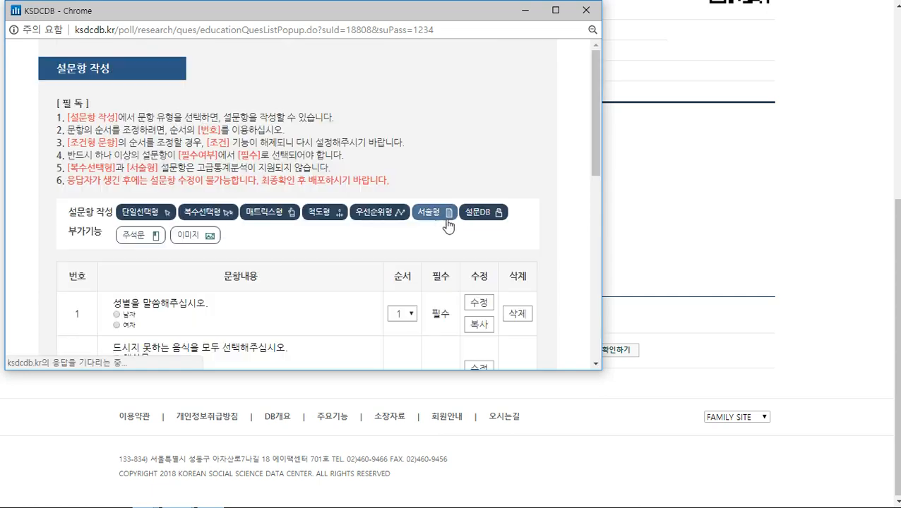
scroll(437, 198, "down", 2)
scroll(448, 157, "down", 2)
scroll(452, 141, "up", 2)
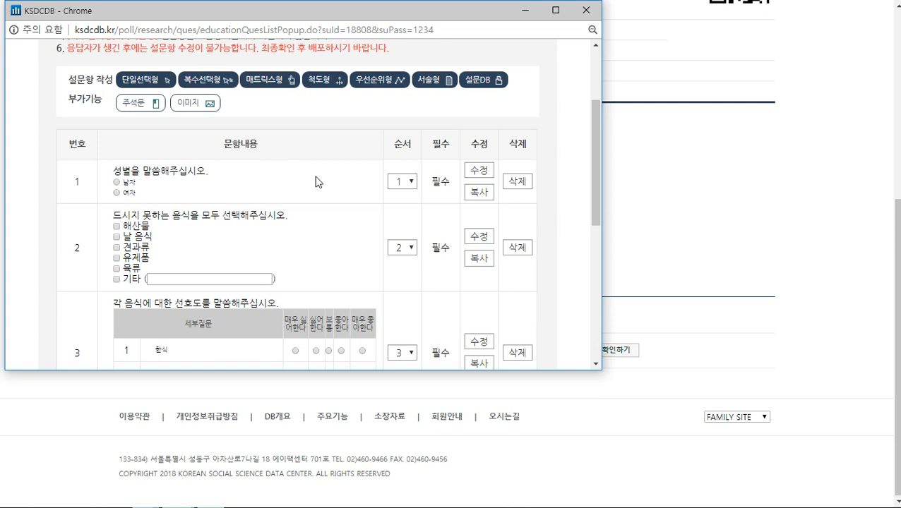
scroll(318, 180, "down", 3)
scroll(319, 181, "up", 5)
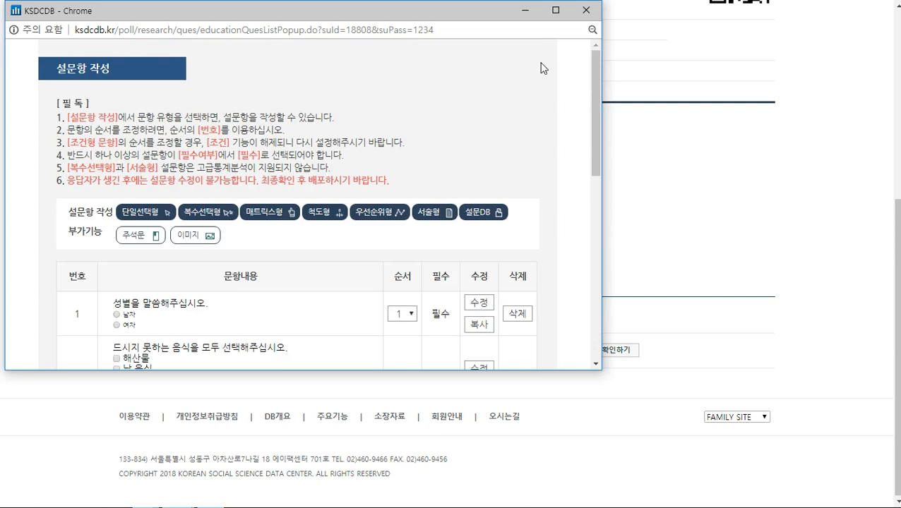
left_click(598, 8)
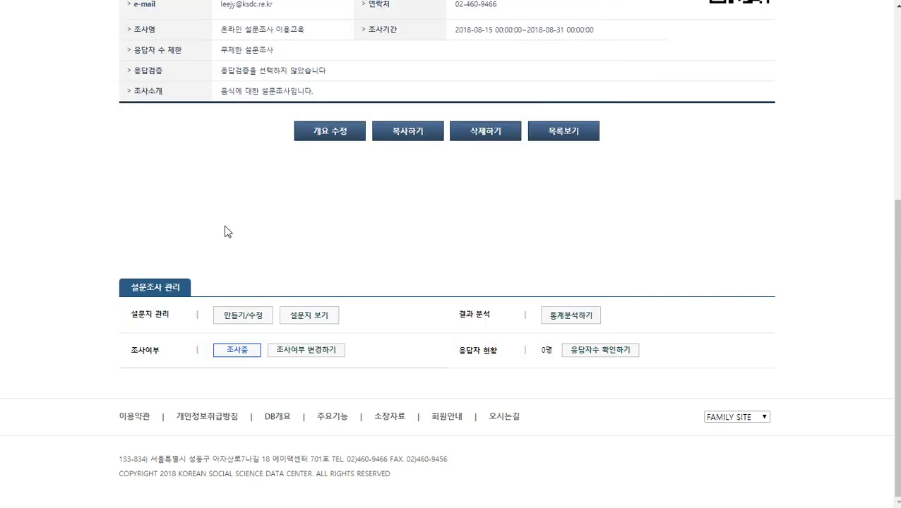
scroll(226, 232, "up", 1)
scroll(226, 231, "up", 2)
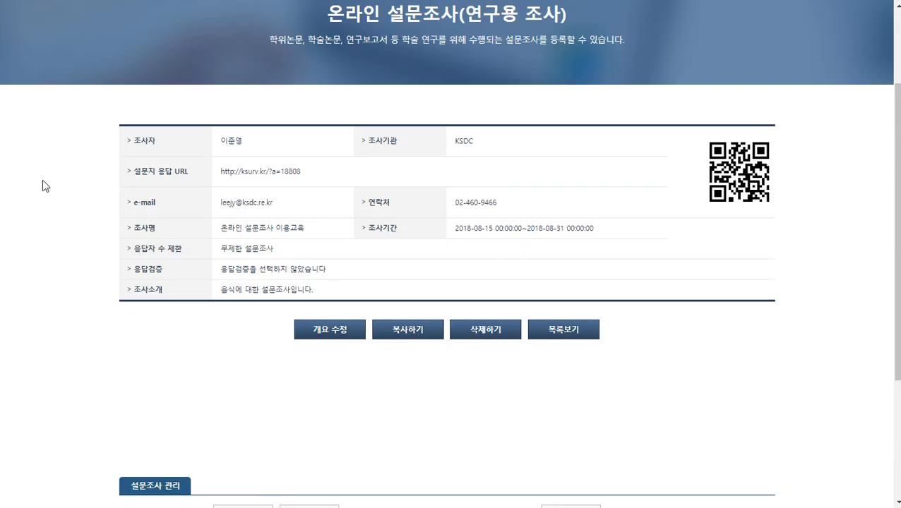
scroll(64, 239, "up", 1)
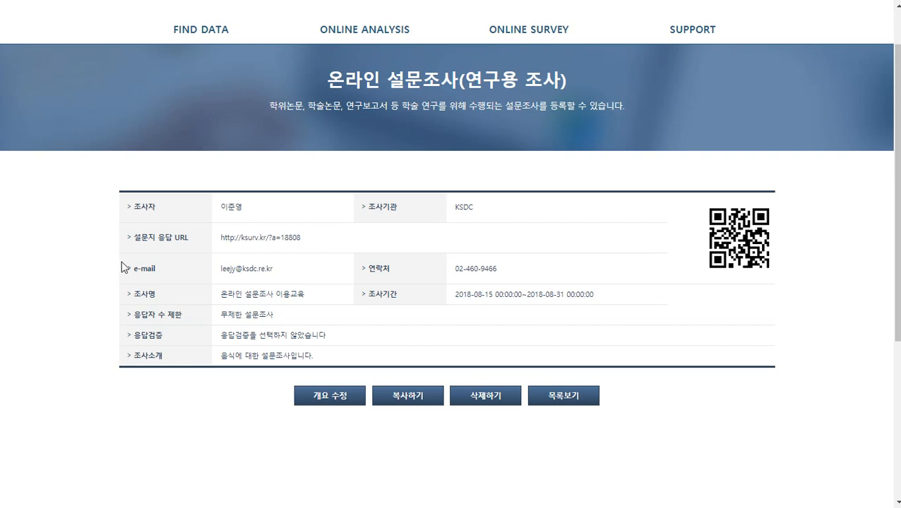
left_click_drag(140, 238, 189, 239)
left_click_drag(135, 238, 189, 234)
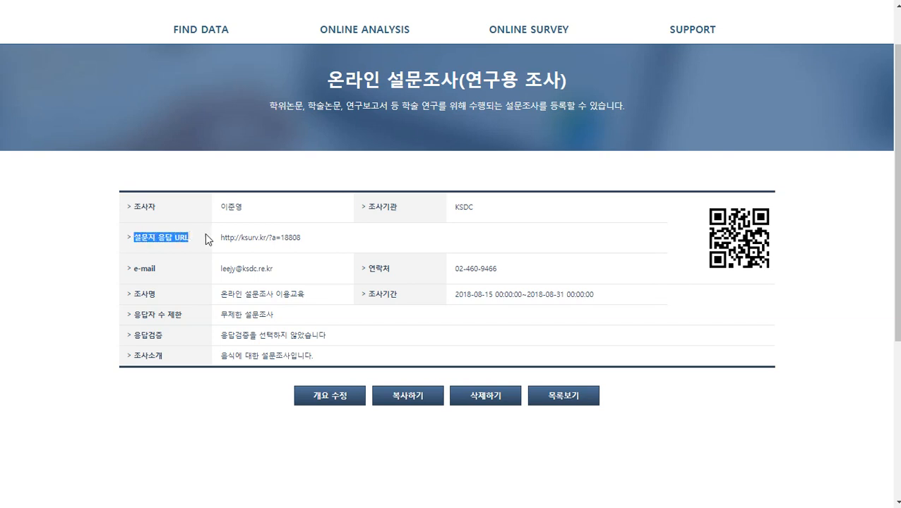
left_click_drag(311, 242, 220, 244)
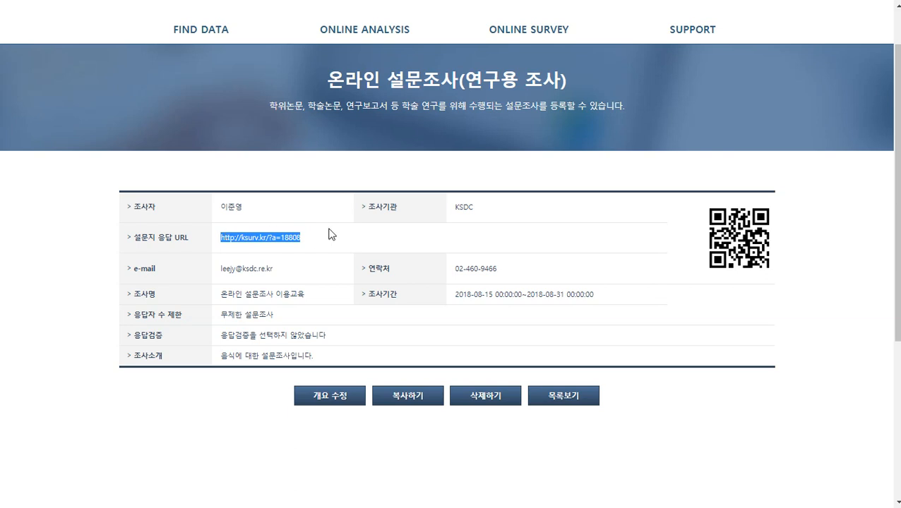
left_click(295, 239)
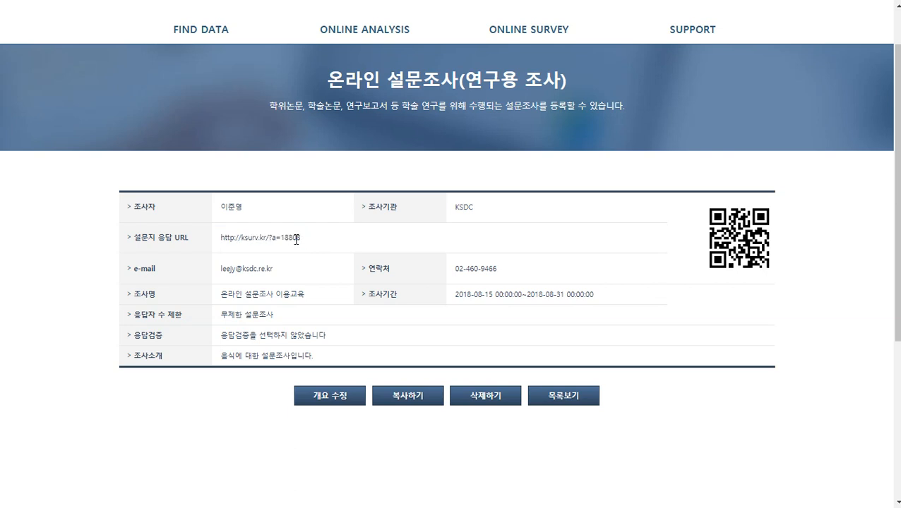
left_click_drag(276, 241, 220, 248)
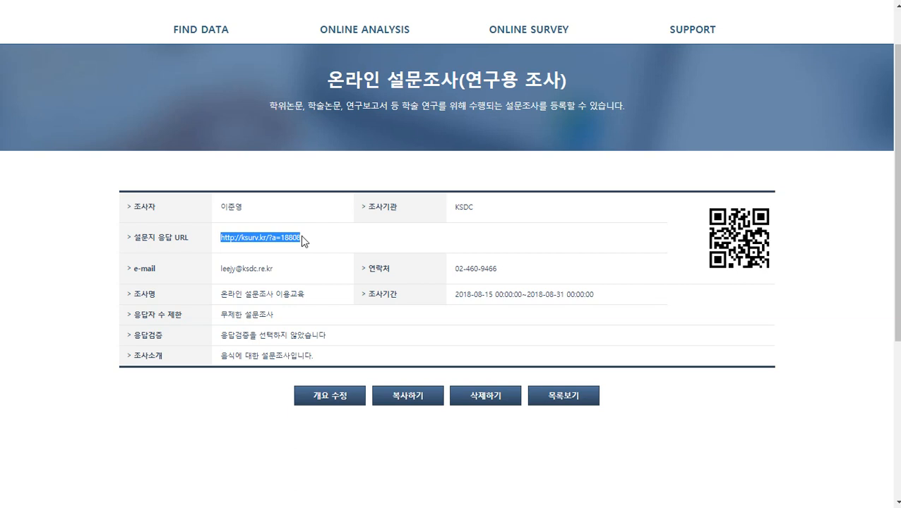
Highlight the survey's response URL once more, then clear the selection
left_click(302, 238)
scroll(302, 237, "up", 1)
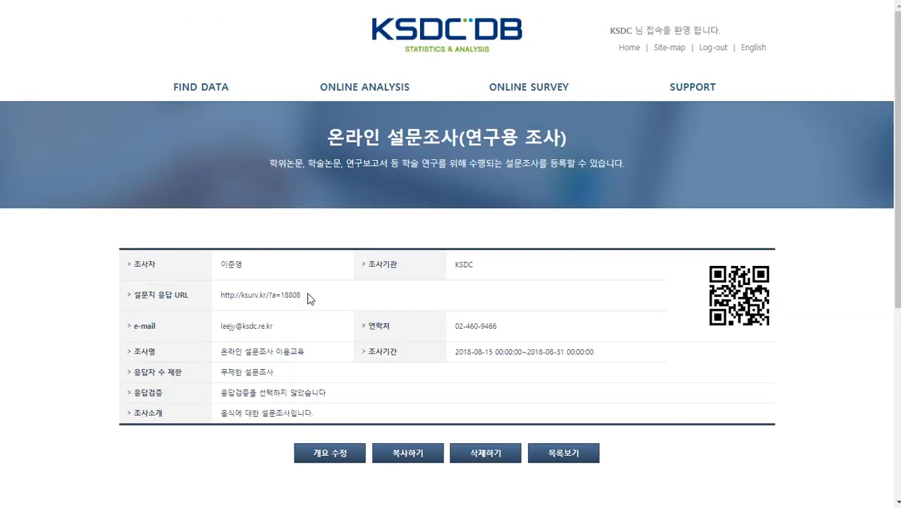
scroll(308, 294, "down", 2)
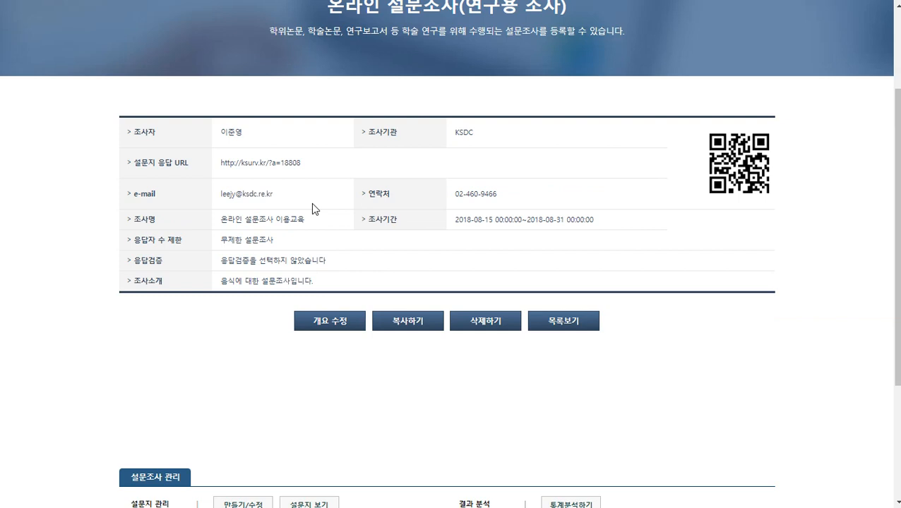
left_click_drag(305, 169, 220, 164)
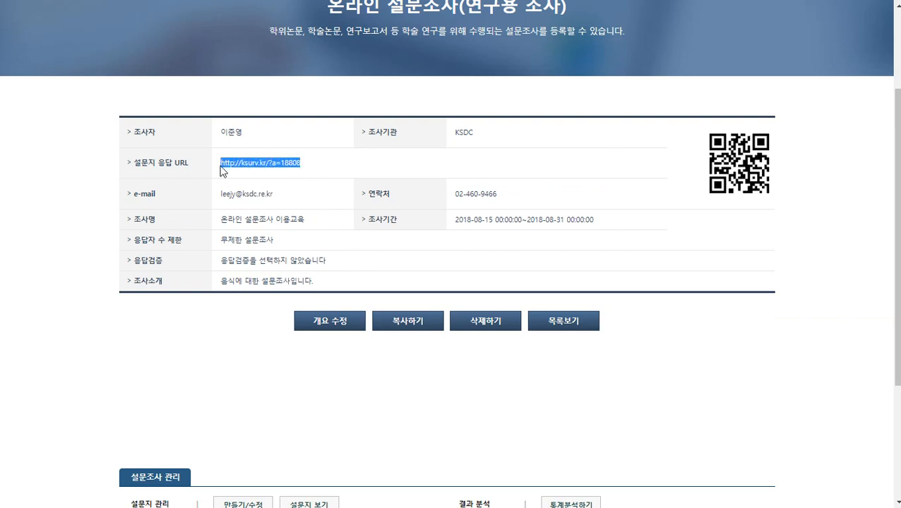
left_click(344, 177)
scroll(231, 157, "down", 1)
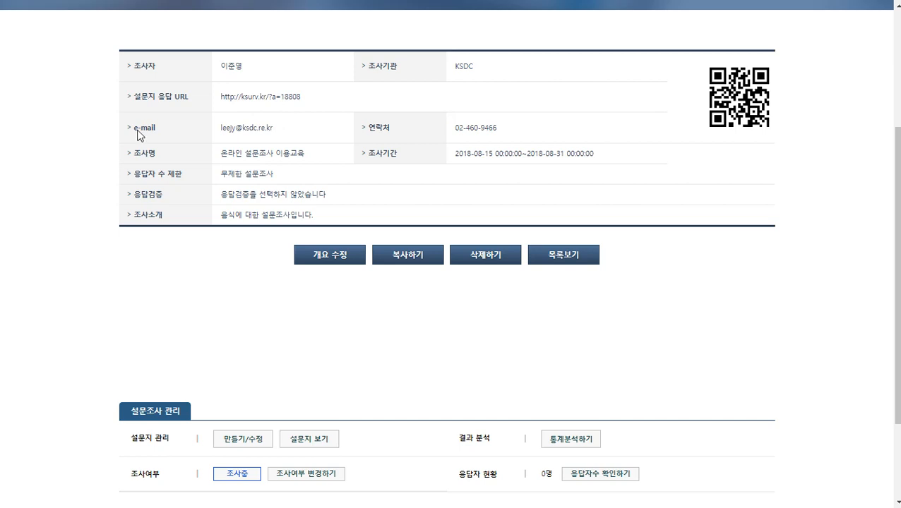
scroll(557, 144, "up", 3)
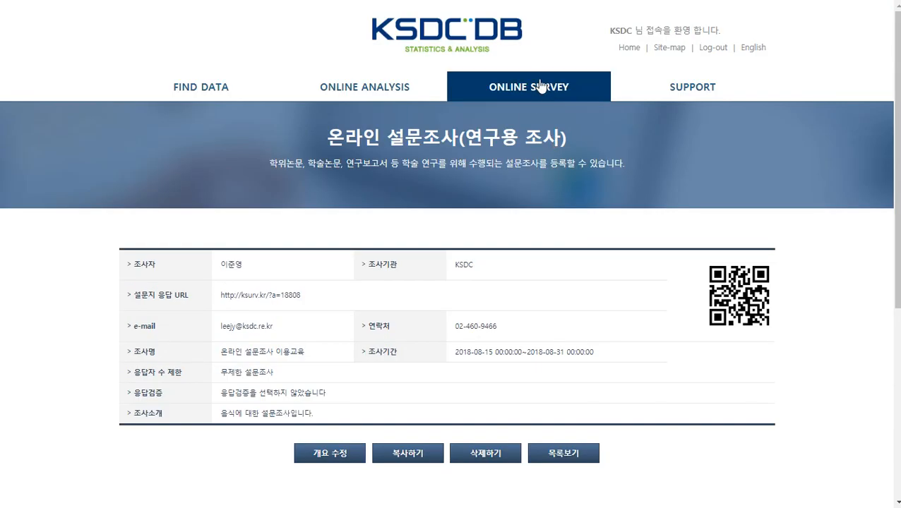
From the research survey list, open survey 18807 (6 respondents) and enter the surveyor password
left_click(554, 104)
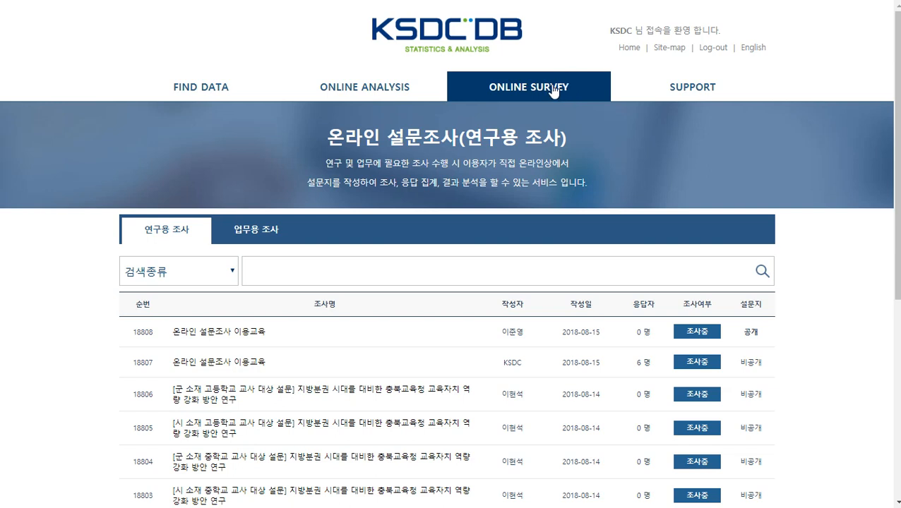
scroll(390, 181, "down", 2)
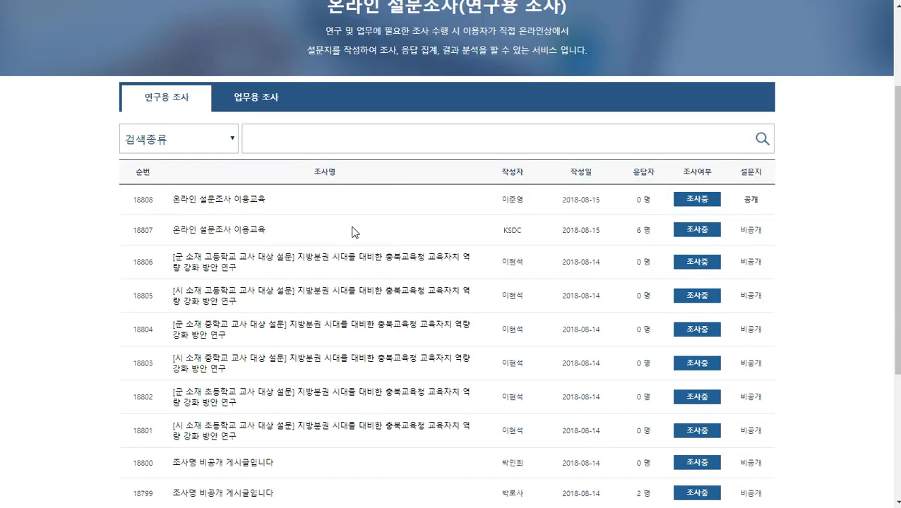
left_click_drag(636, 232, 653, 236)
left_click(203, 235)
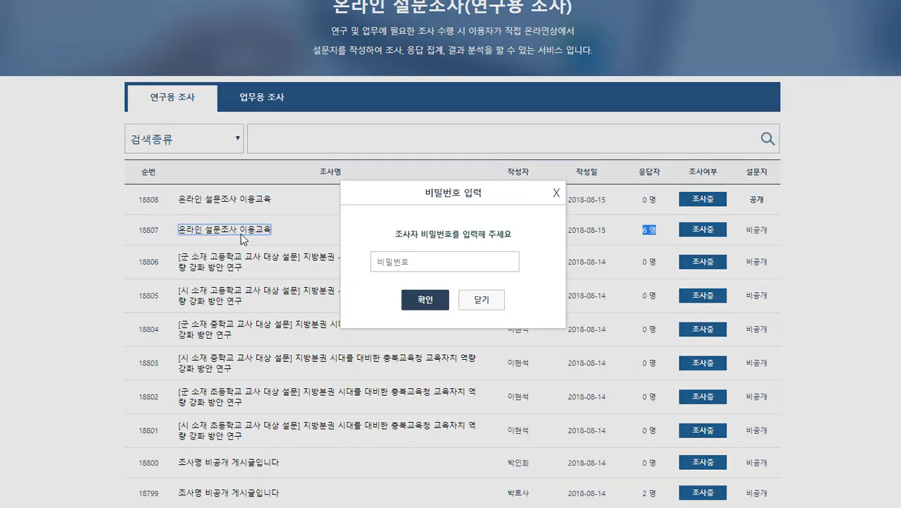
left_click(429, 264)
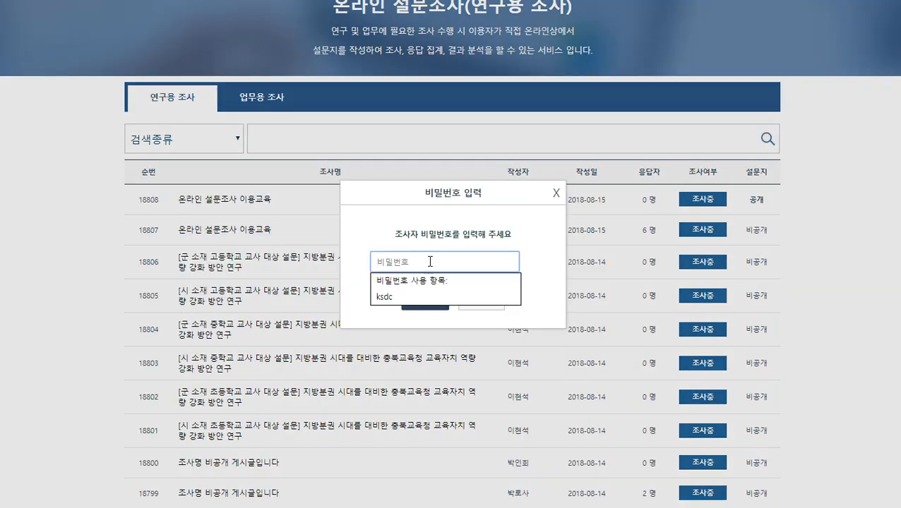
type("123")
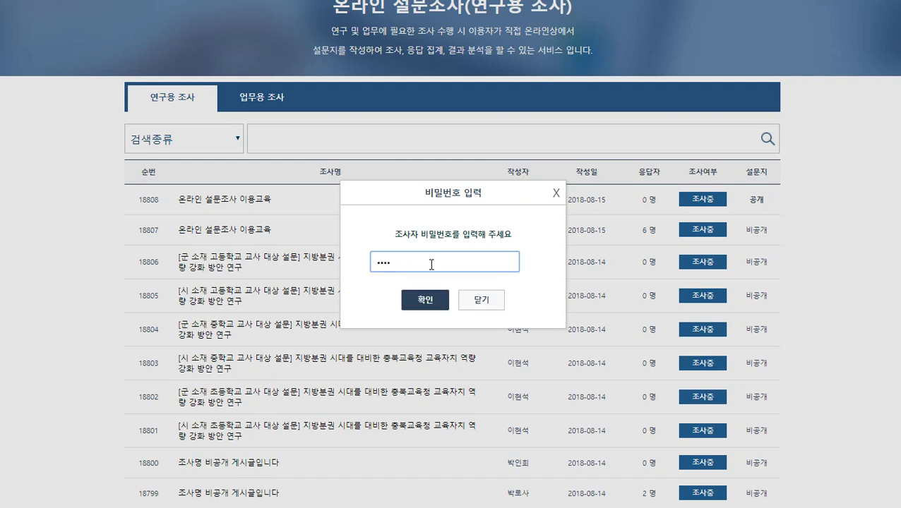
left_click(425, 299)
Dismiss Chrome's password-update bubble and highlight survey 18807's respondent count, 6명, under 설문조사 관리
scroll(343, 205, "down", 4)
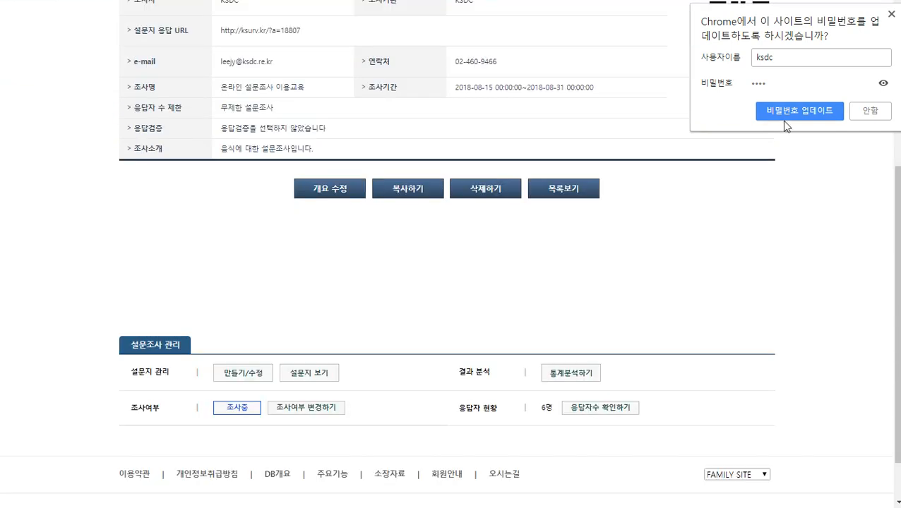
left_click(891, 14)
scroll(239, 185, "down", 1)
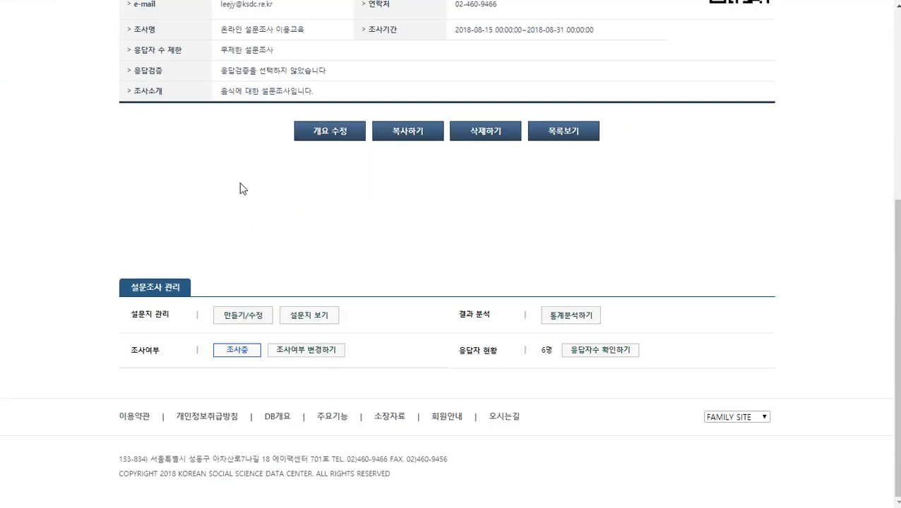
scroll(238, 176, "up", 1)
scroll(265, 115, "down", 1)
left_click_drag(462, 352, 503, 359)
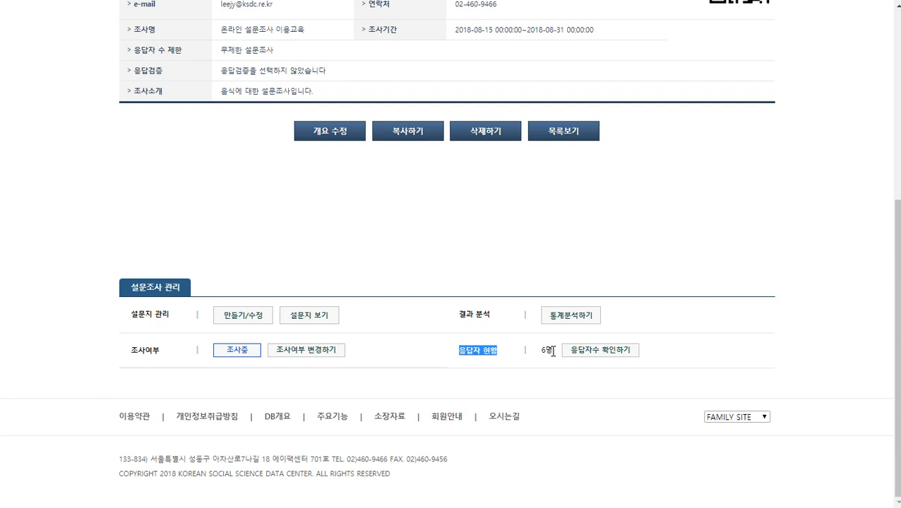
left_click_drag(553, 351, 543, 355)
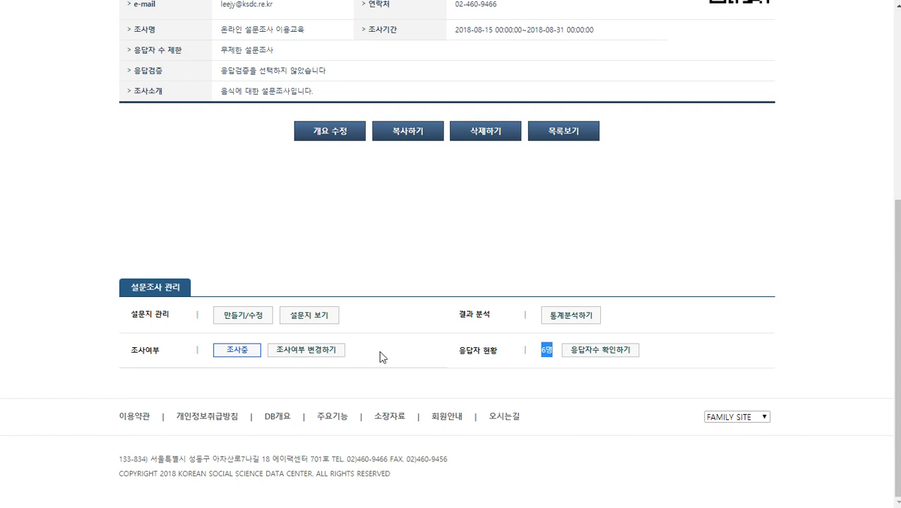
left_click_drag(137, 351, 164, 355)
double_click(170, 355)
left_click(171, 355)
left_click(310, 353)
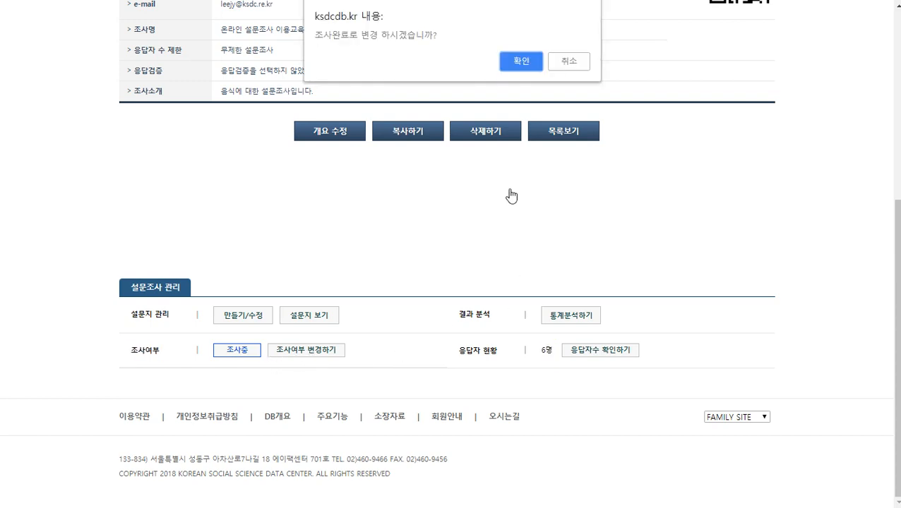
left_click(520, 62)
left_click(569, 61)
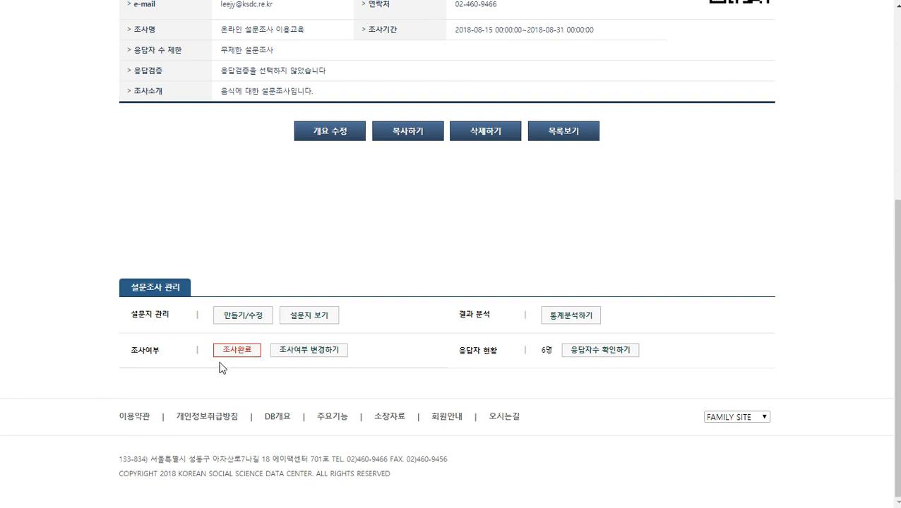
left_click(317, 350)
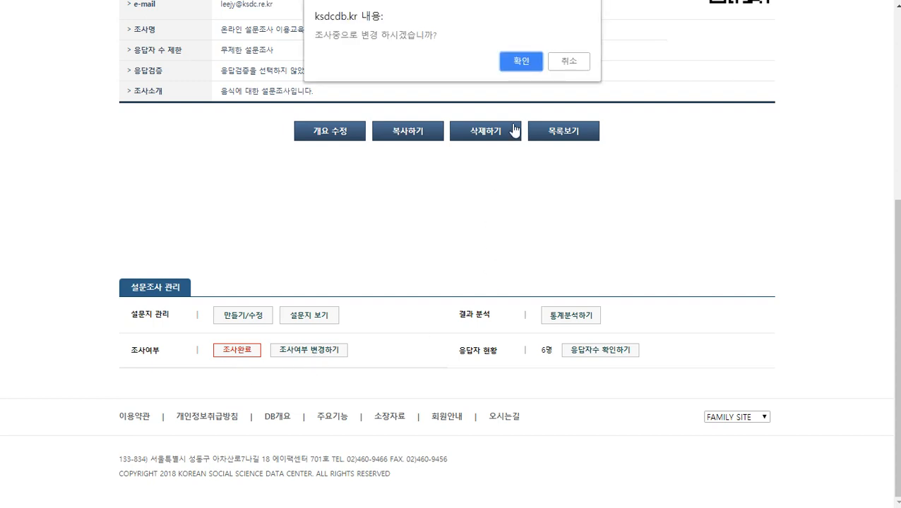
left_click(521, 62)
left_click(580, 63)
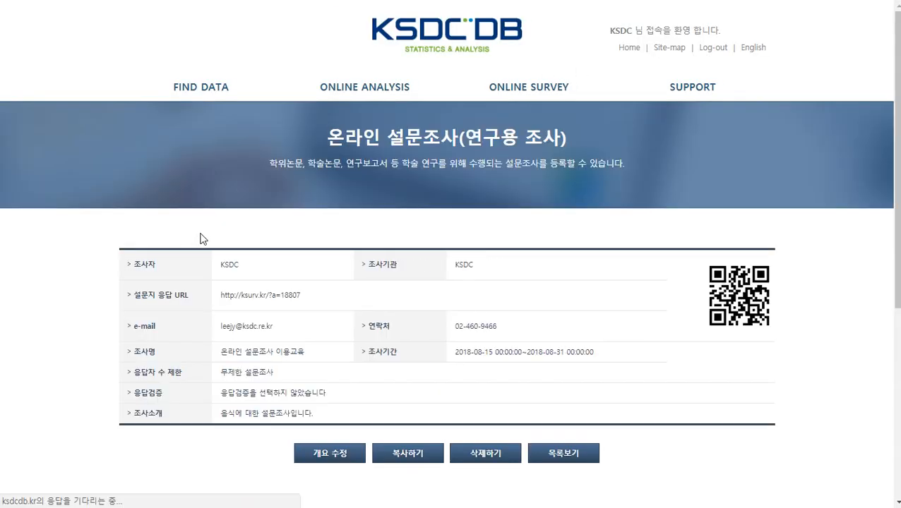
left_click_drag(125, 353, 243, 347)
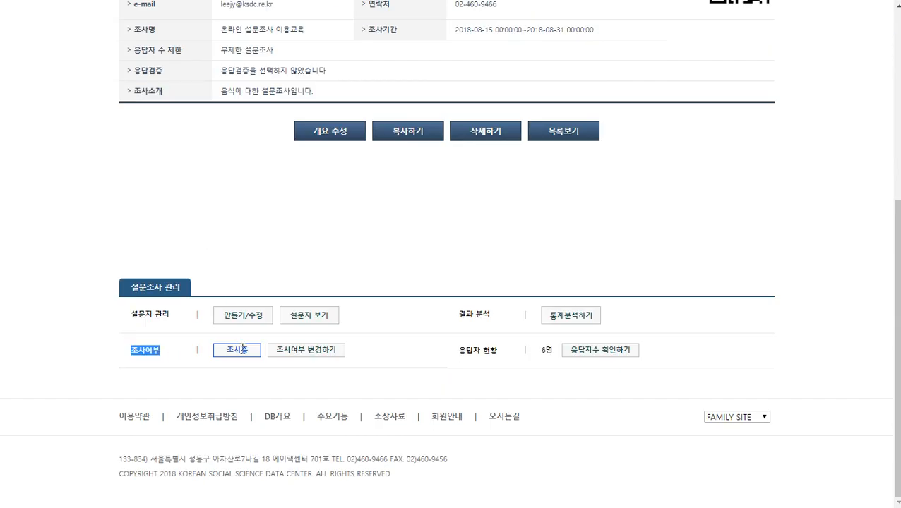
left_click(279, 370)
left_click_drag(456, 315, 545, 322)
Open 통계분석하기 and review question 1's table and bar chart of 3 men and 3 women
left_click(586, 318)
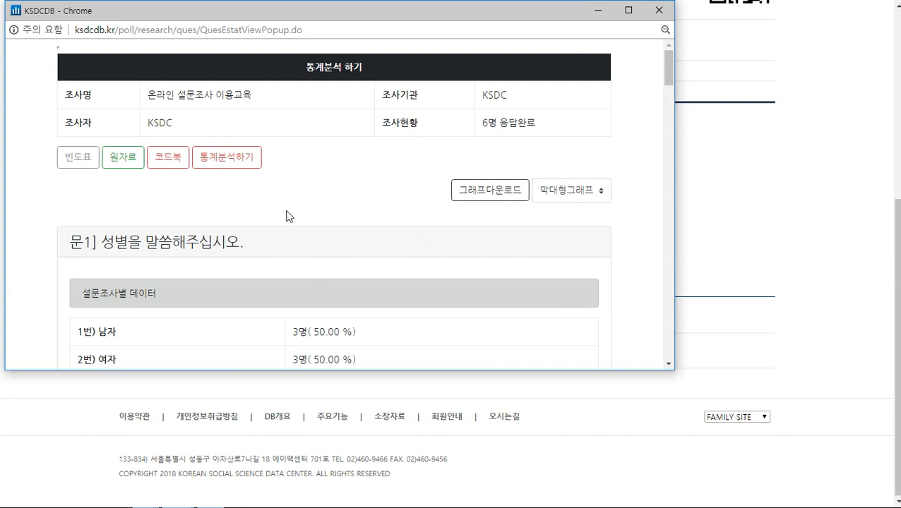
scroll(295, 148, "down", 1)
scroll(297, 145, "down", 1)
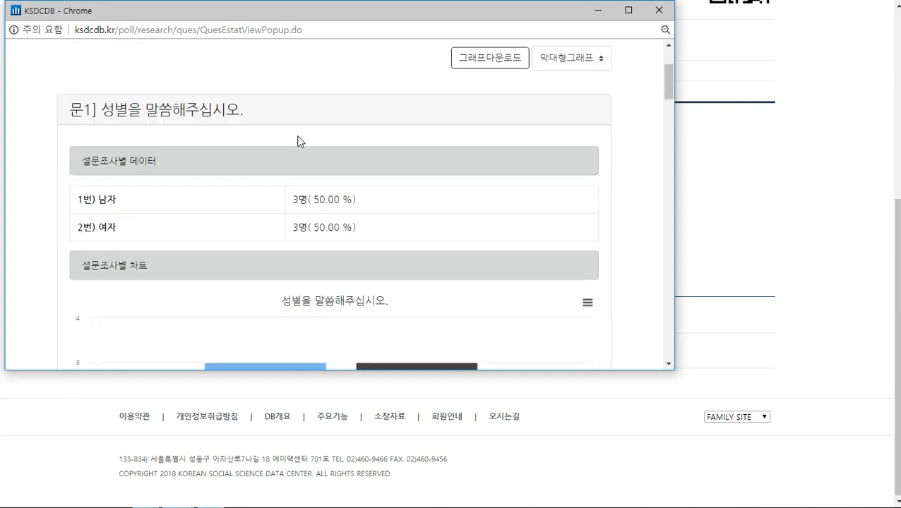
left_click_drag(83, 157, 372, 235)
scroll(421, 171, "down", 2)
scroll(422, 171, "down", 1)
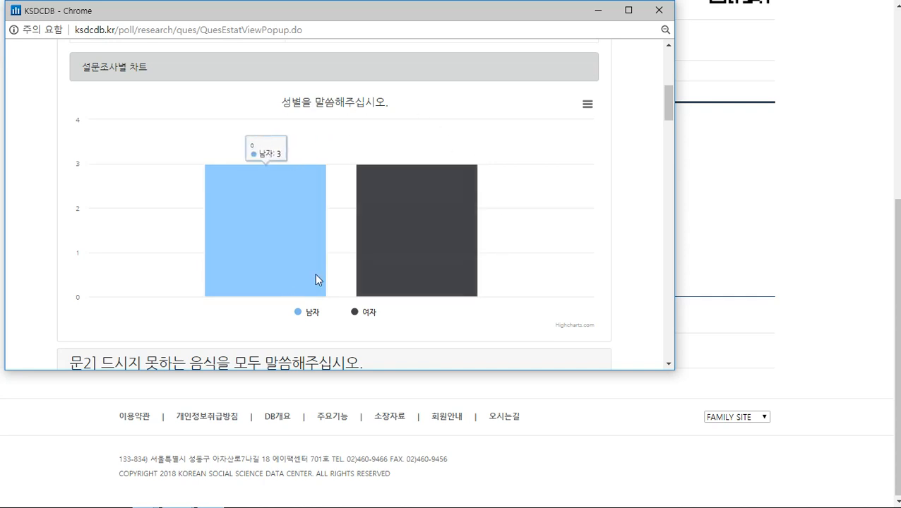
scroll(315, 276, "up", 3)
scroll(321, 268, "down", 2)
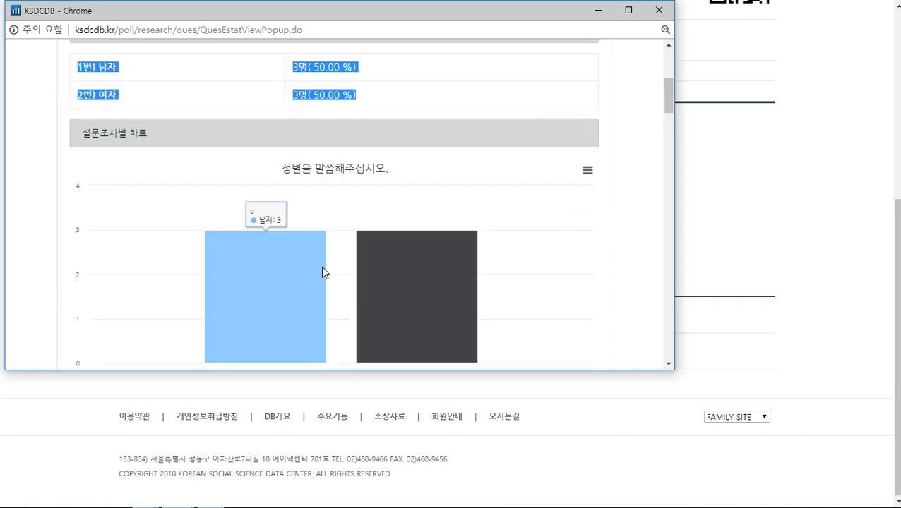
scroll(321, 267, "up", 4)
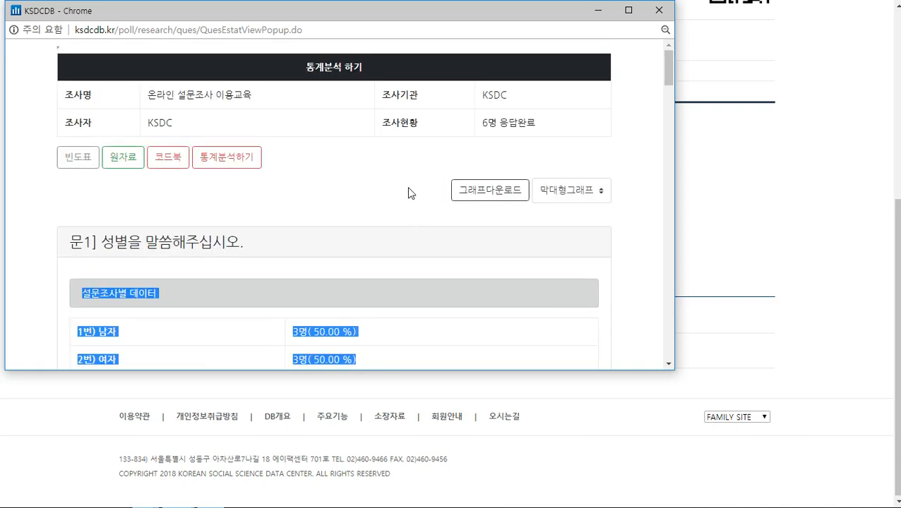
left_click(410, 192)
Switch the result charts from 막대형그래프 to 원그래프 and find question 1's 50/50 pie chart
left_click(586, 198)
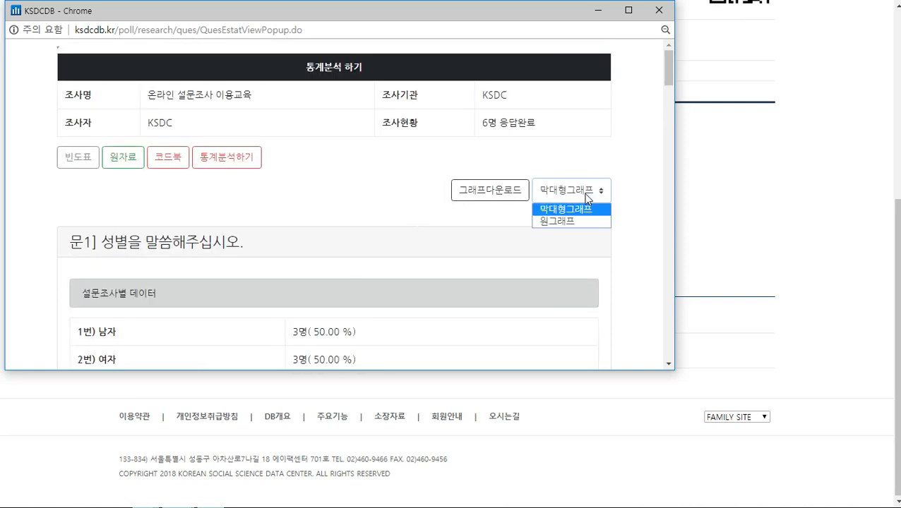
left_click(575, 221)
scroll(480, 233, "down", 3)
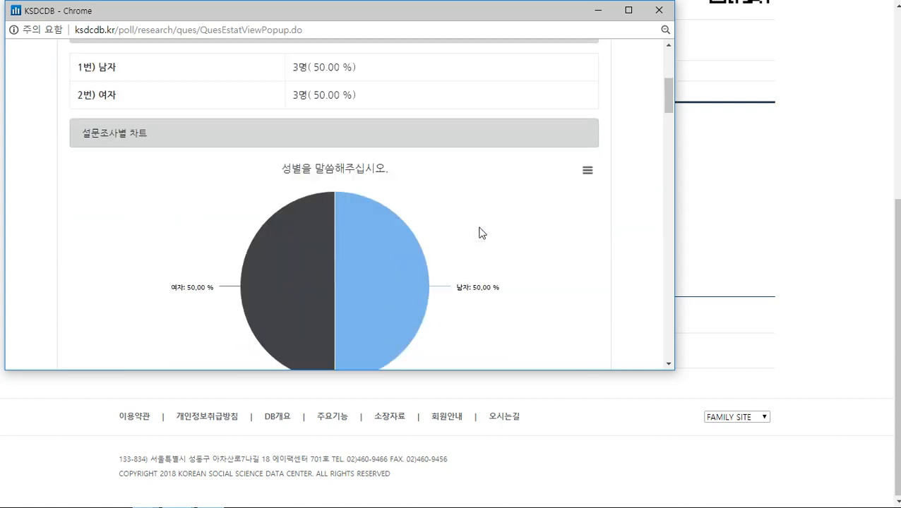
scroll(453, 228, "down", 2)
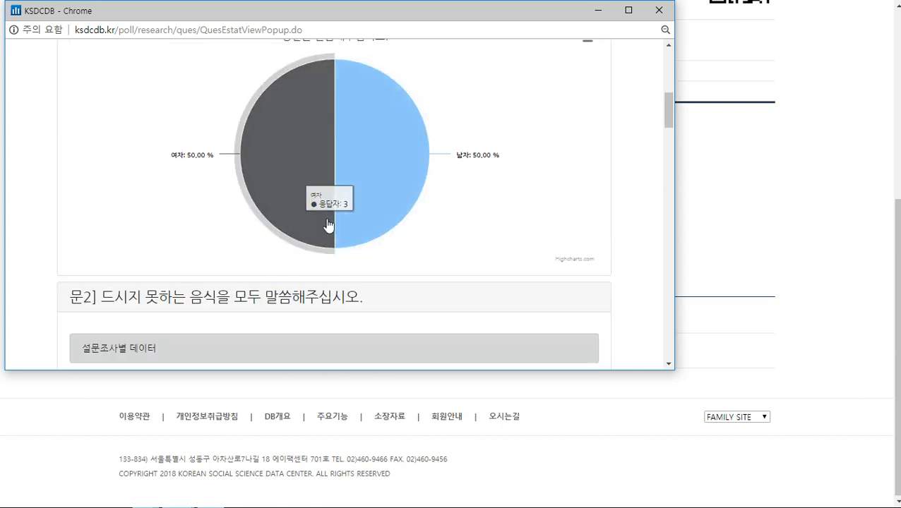
scroll(331, 212, "up", 2)
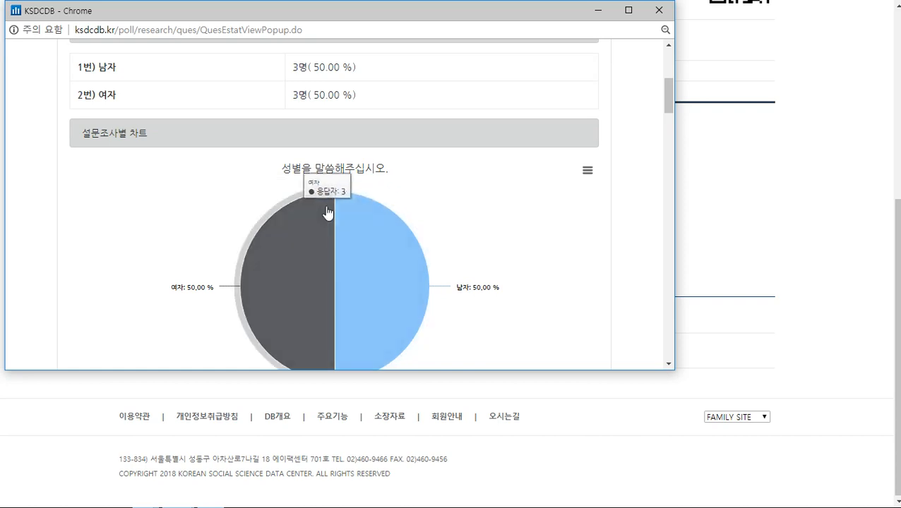
scroll(395, 253, "down", 1)
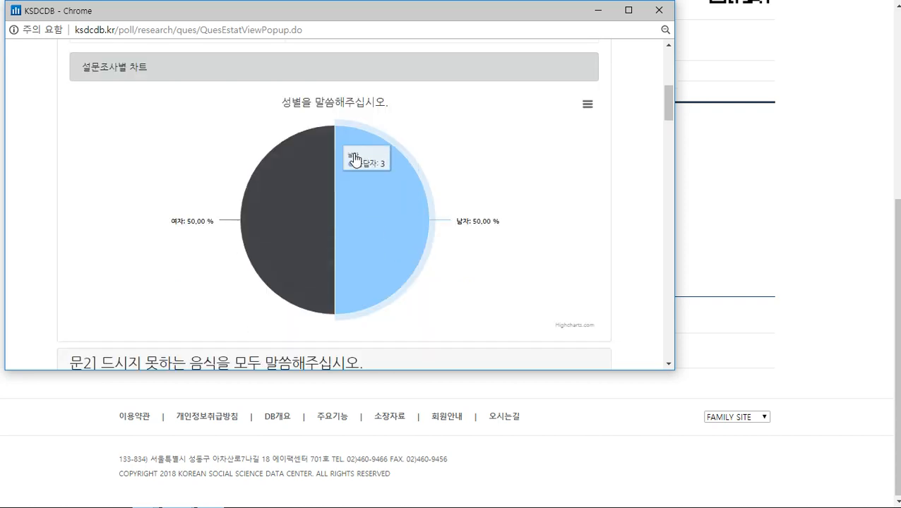
Check the chart's download options, then move on to highlight question 2's heading
left_click(587, 106)
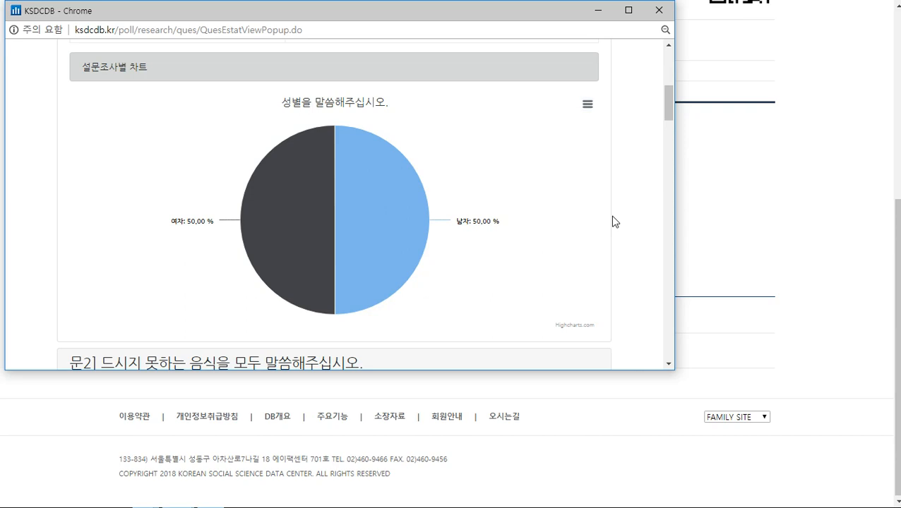
scroll(612, 220, "down", 2)
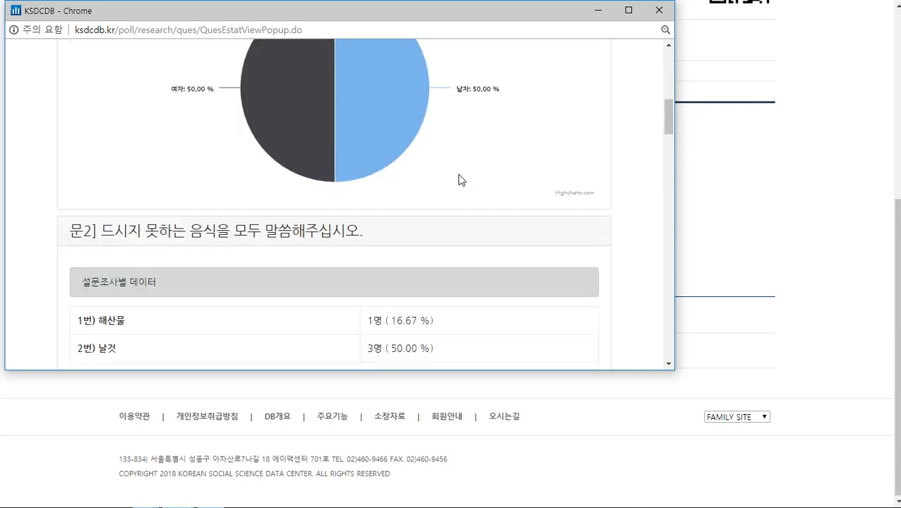
scroll(416, 154, "up", 5)
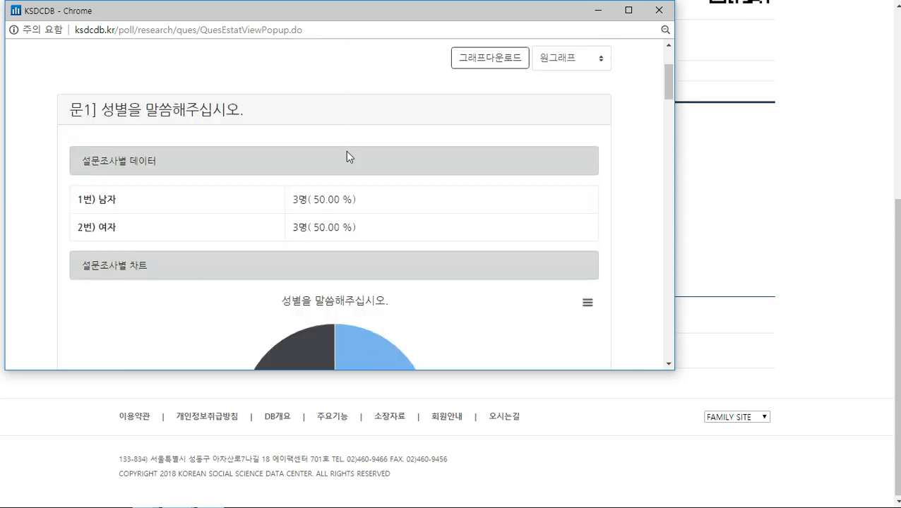
left_click_drag(98, 109, 199, 110)
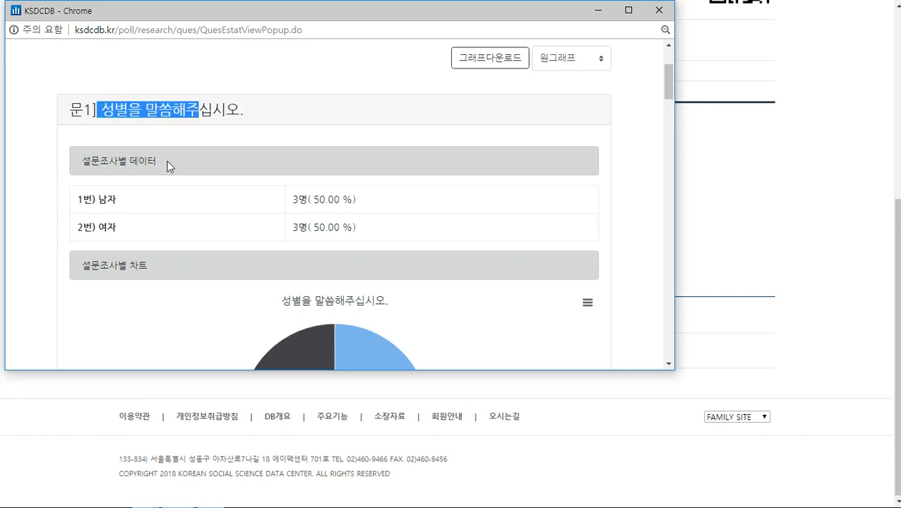
scroll(329, 184, "down", 2)
mouse_move(392, 257)
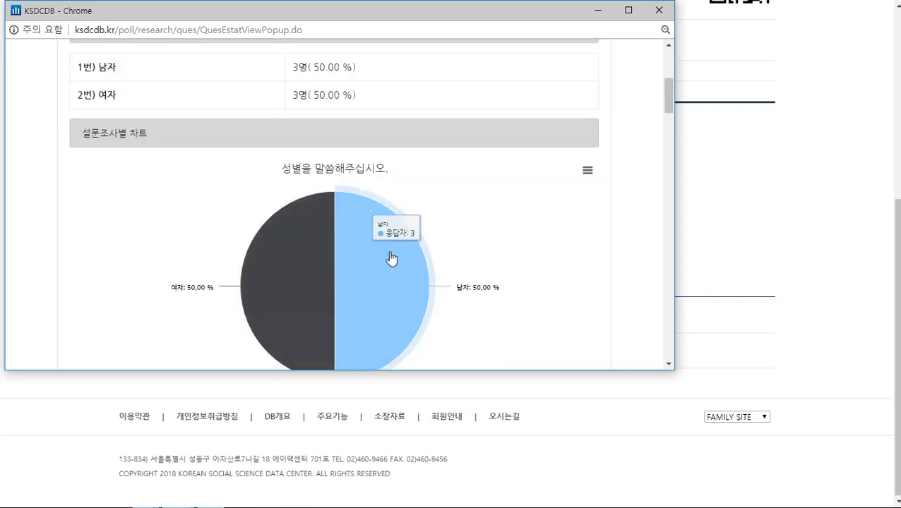
scroll(392, 257, "down", 2)
scroll(385, 242, "down", 3)
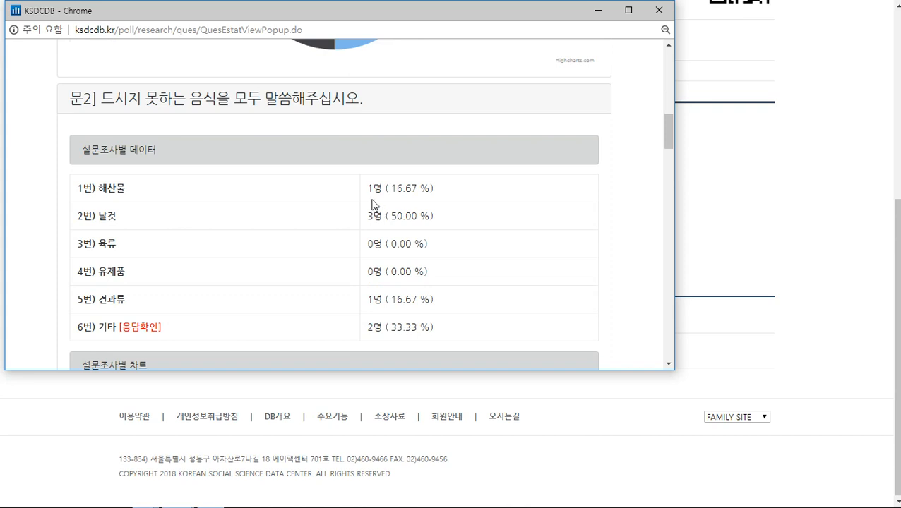
left_click_drag(101, 104, 345, 98)
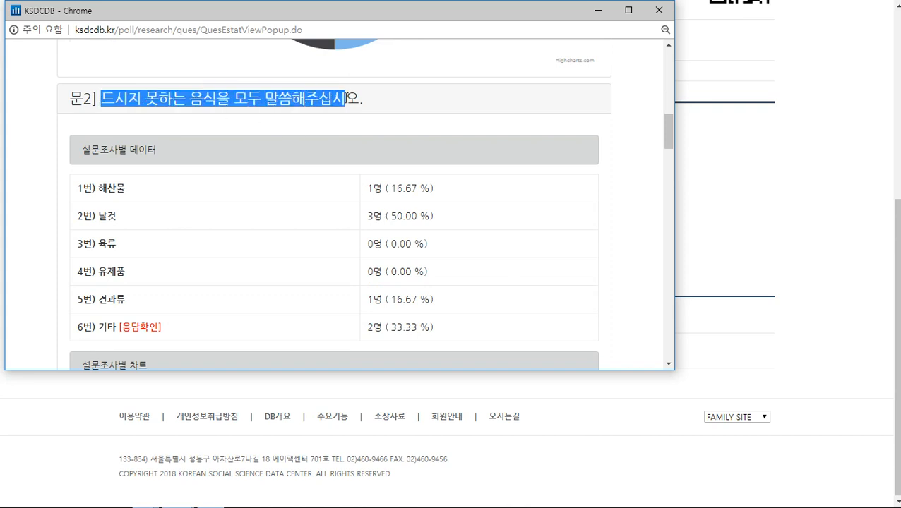
scroll(458, 173, "down", 2)
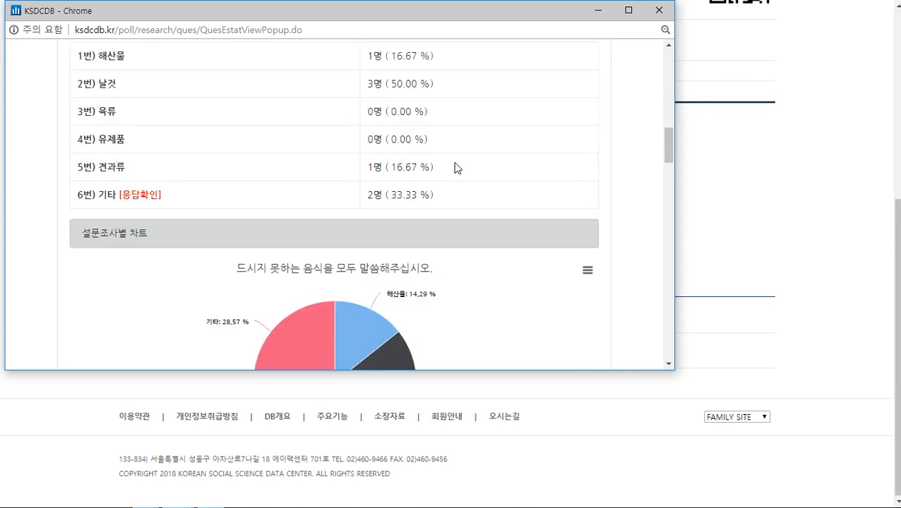
scroll(445, 138, "up", 1)
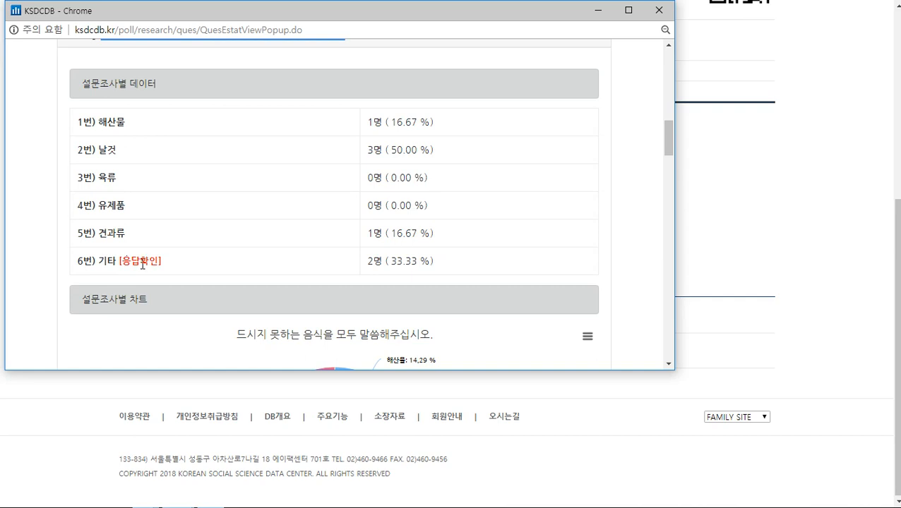
left_click(140, 261)
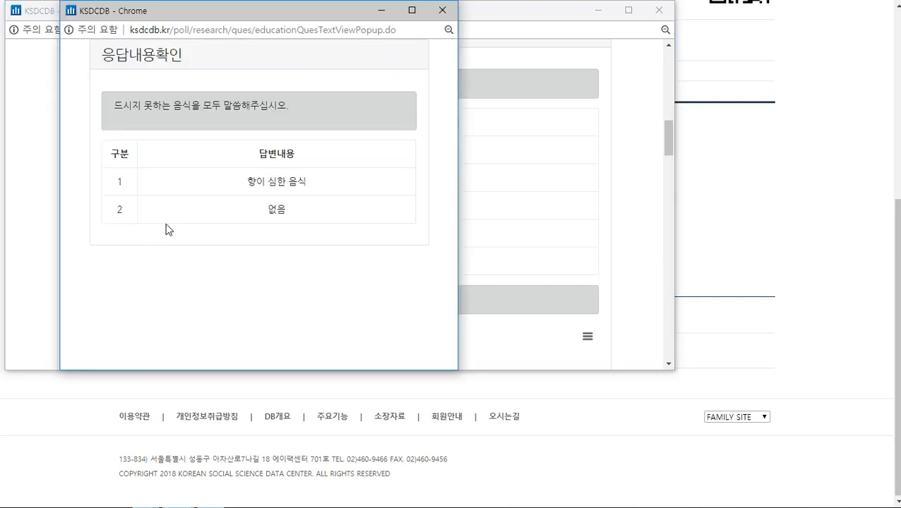
left_click_drag(255, 11, 449, 30)
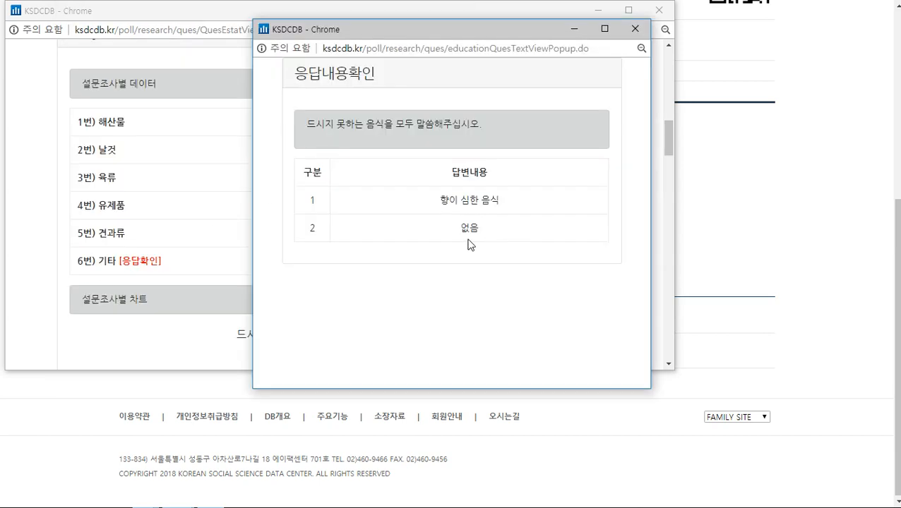
left_click_drag(439, 199, 486, 237)
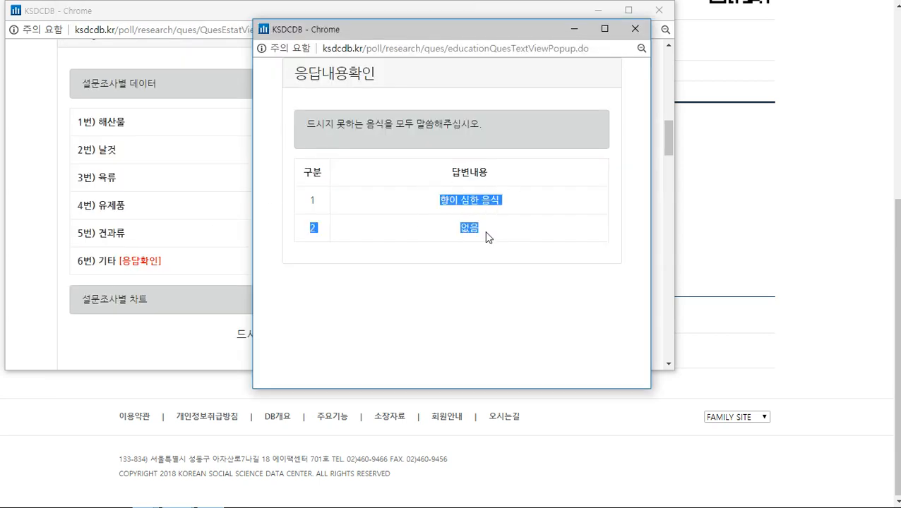
left_click(635, 29)
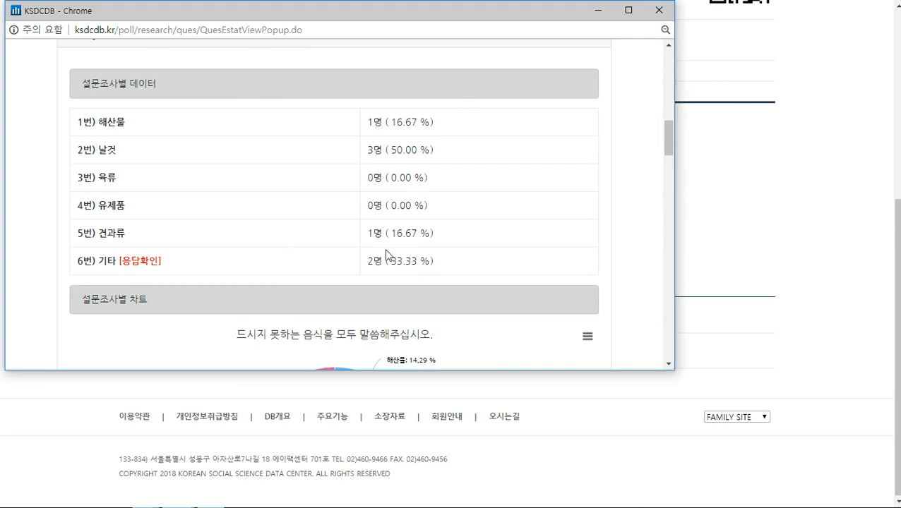
Scroll down to question 6 and view its free-text answers in a popup window
scroll(493, 247, "down", 6)
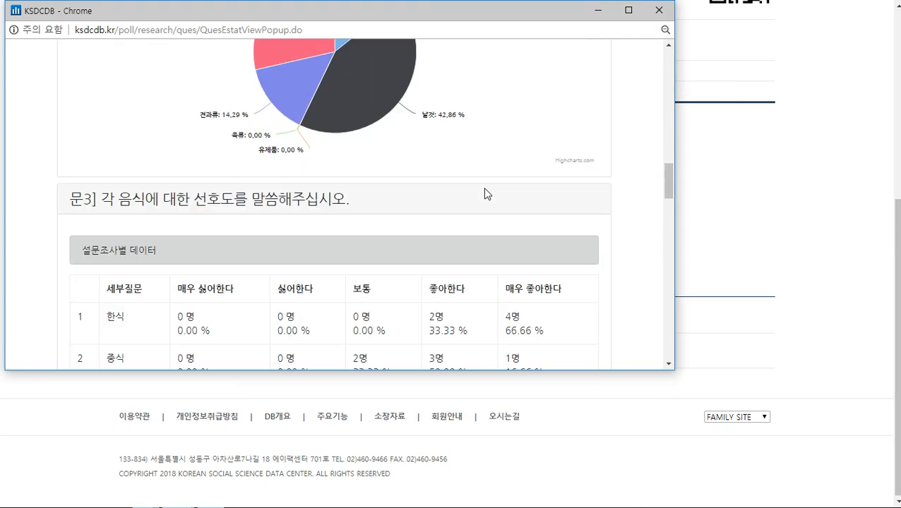
scroll(484, 192, "down", 2)
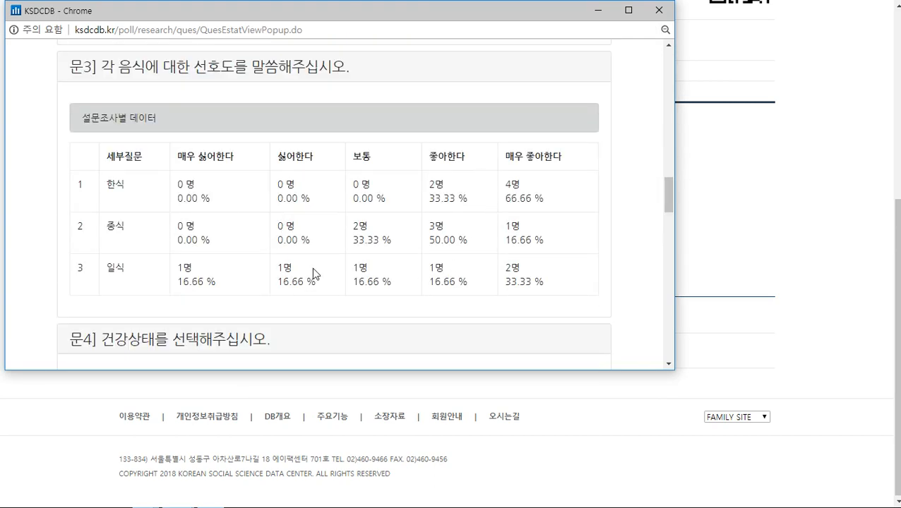
scroll(384, 146, "down", 4)
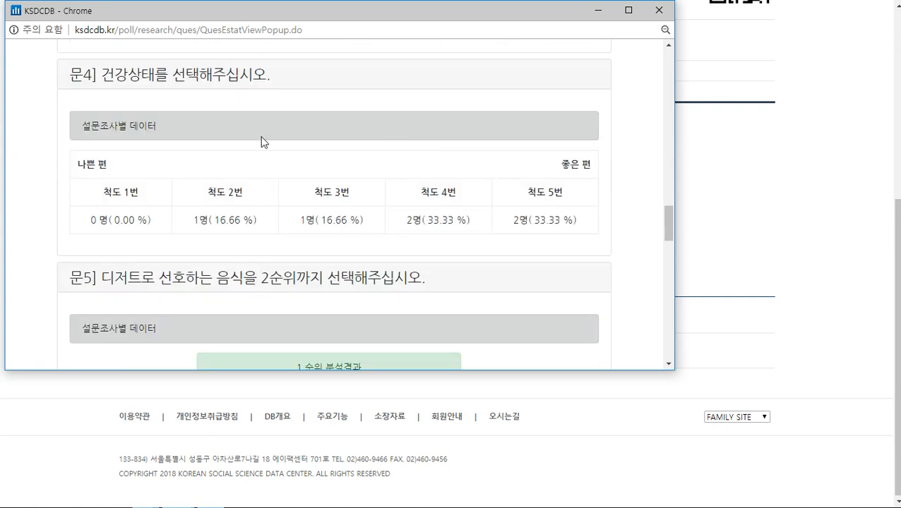
scroll(332, 223, "down", 5)
scroll(452, 176, "down", 10)
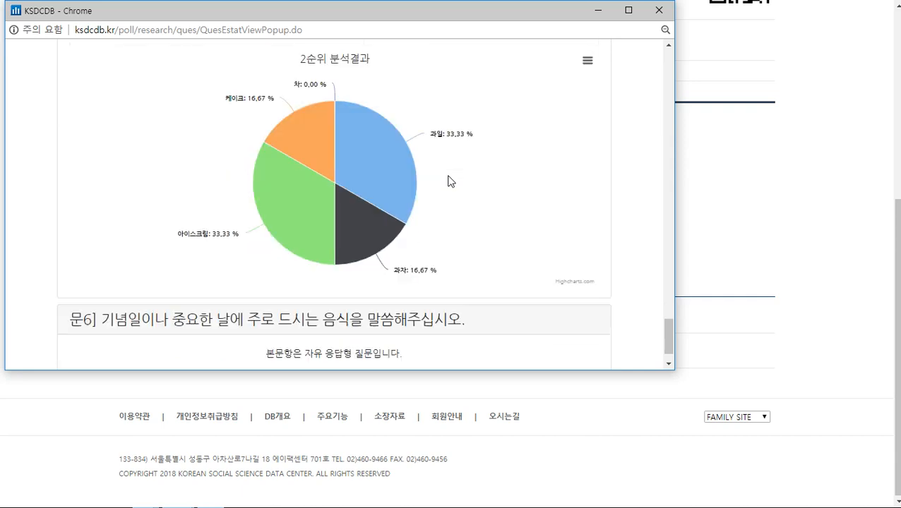
scroll(451, 182, "down", 1)
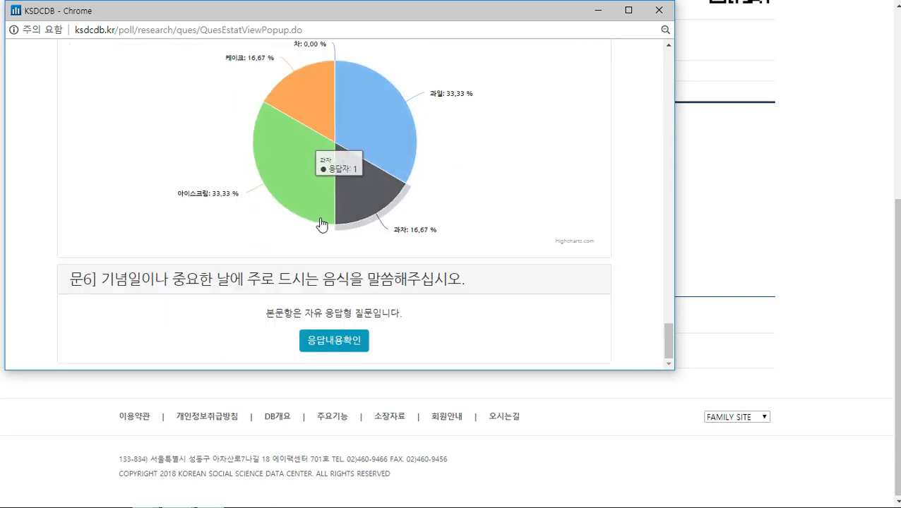
left_click_drag(269, 313, 432, 318)
left_click(432, 318)
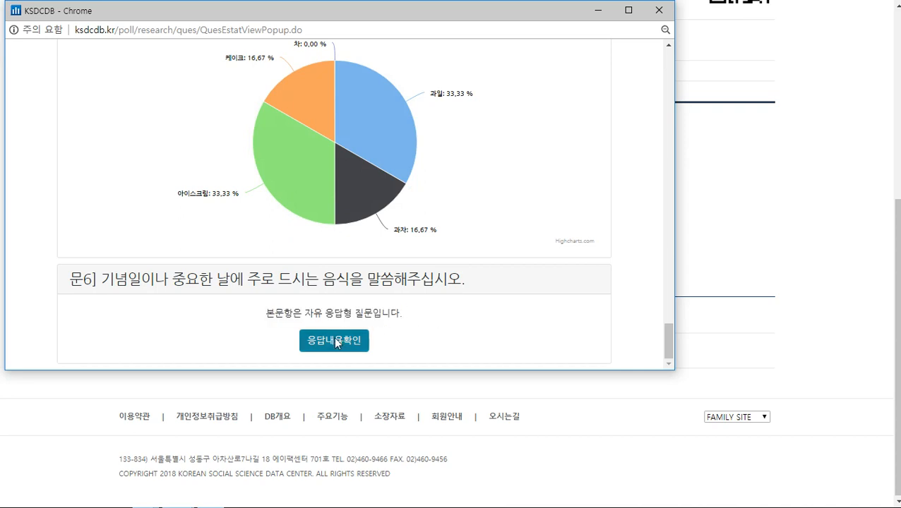
left_click(335, 341)
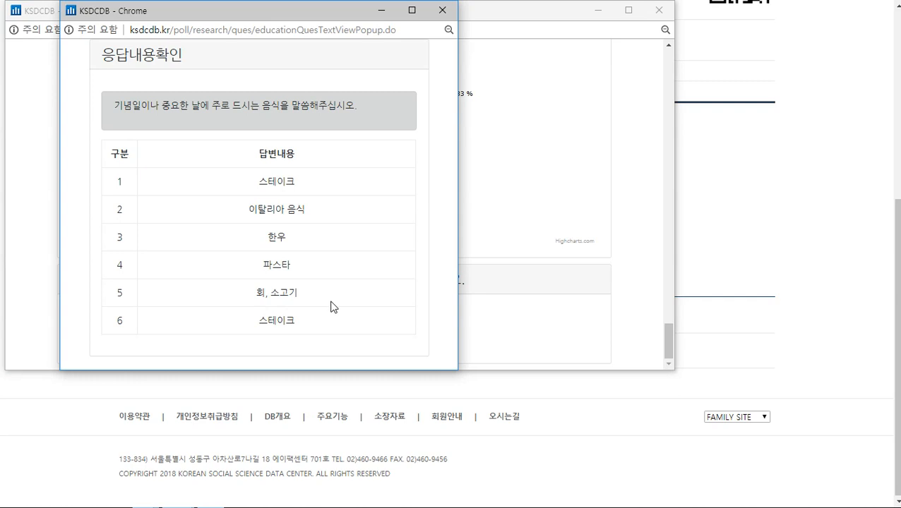
left_click(442, 10)
Download the survey's 빈도표 frequency table as an .xls file
scroll(417, 217, "up", 10)
left_click_drag(670, 248, 670, 50)
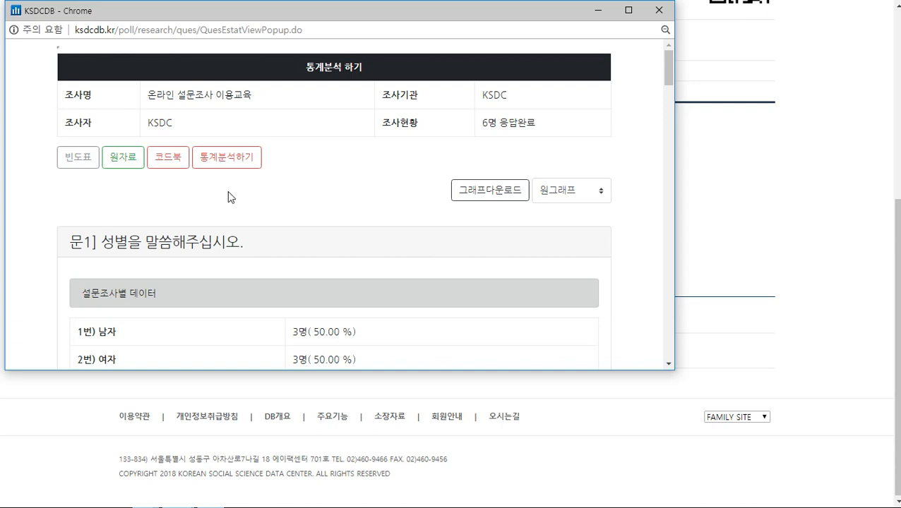
scroll(301, 201, "down", 1)
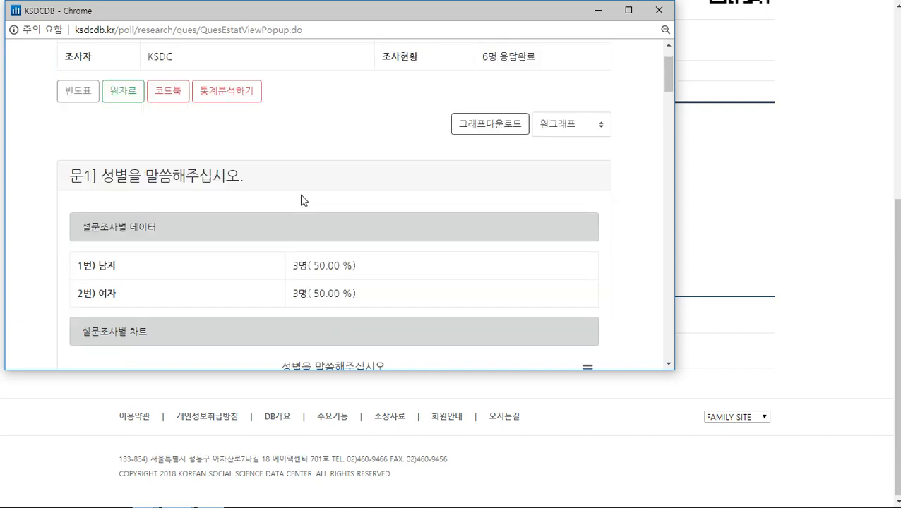
scroll(318, 221, "up", 1)
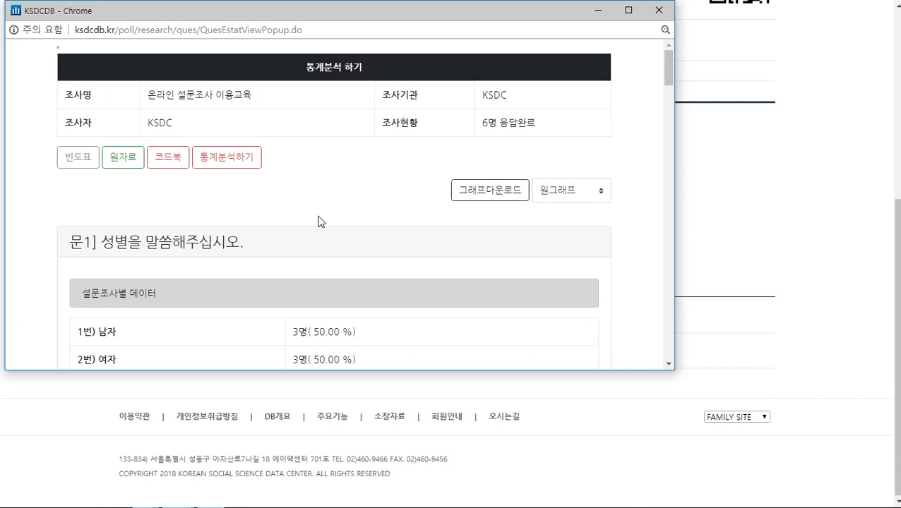
left_click(79, 158)
left_click(98, 357)
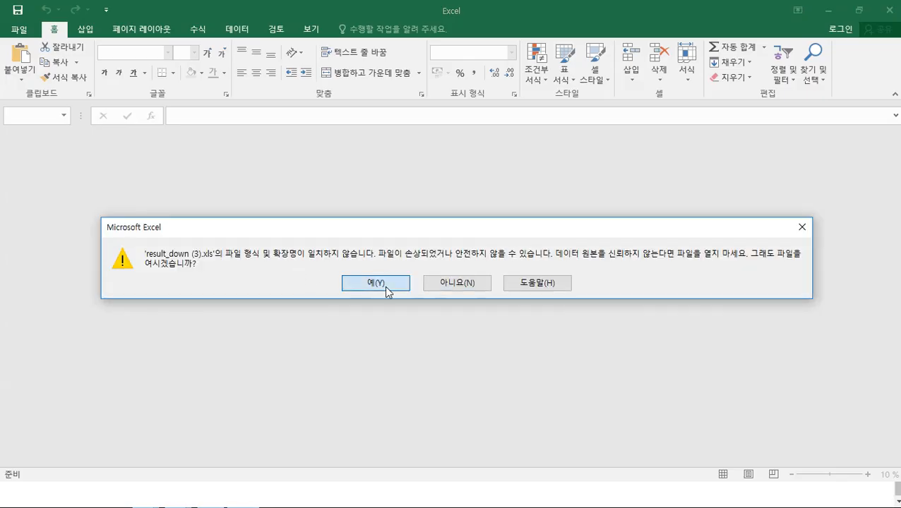
left_click(385, 286)
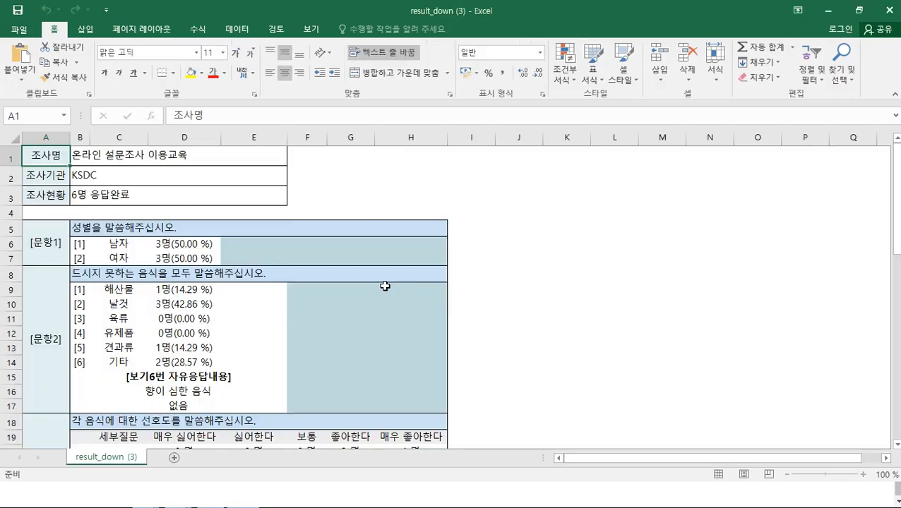
scroll(275, 273, "down", 4)
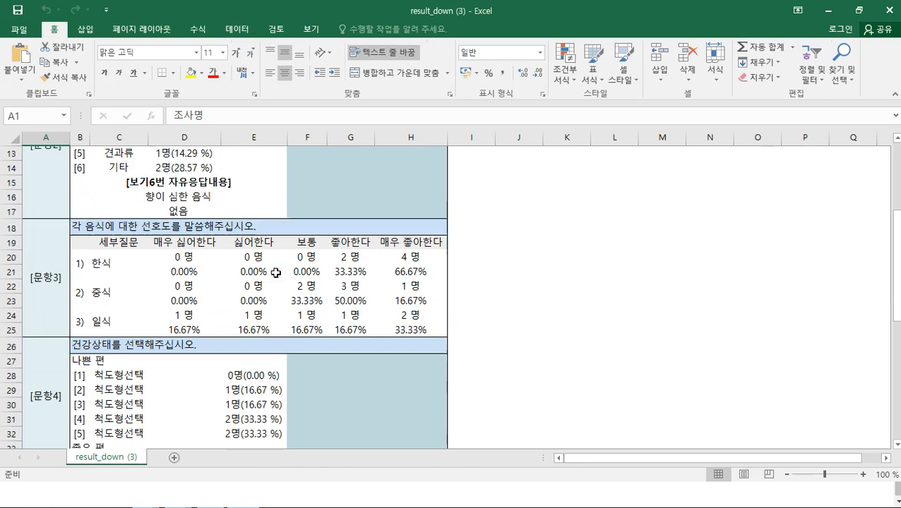
scroll(276, 274, "down", 7)
scroll(274, 271, "up", 9)
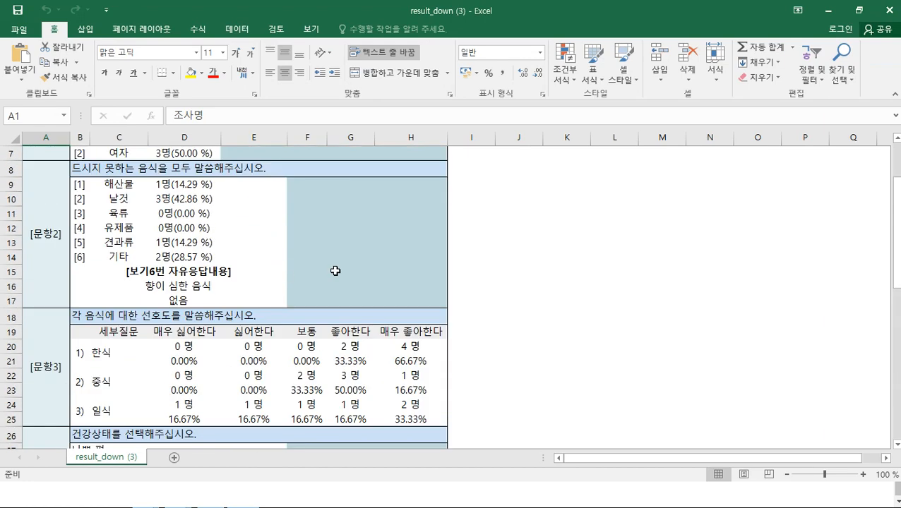
scroll(335, 271, "up", 2)
left_click(893, 7)
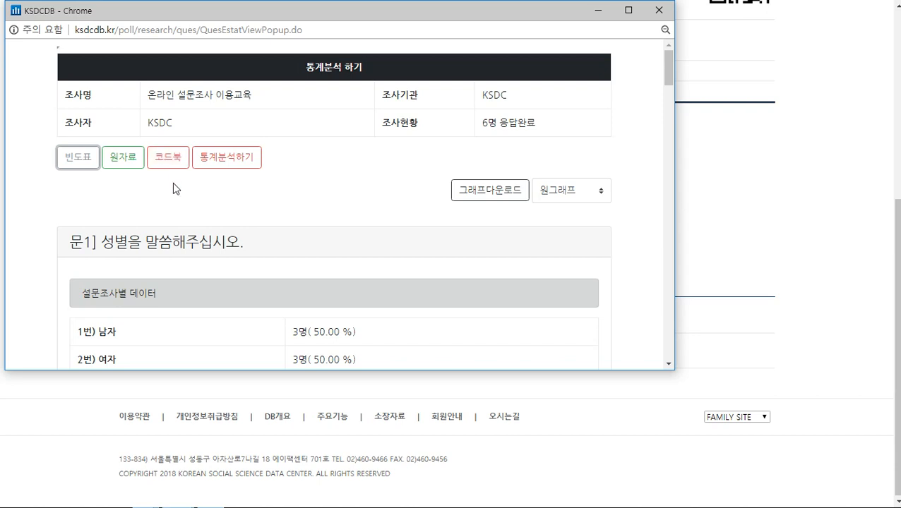
left_click(277, 186)
scroll(388, 176, "down", 1)
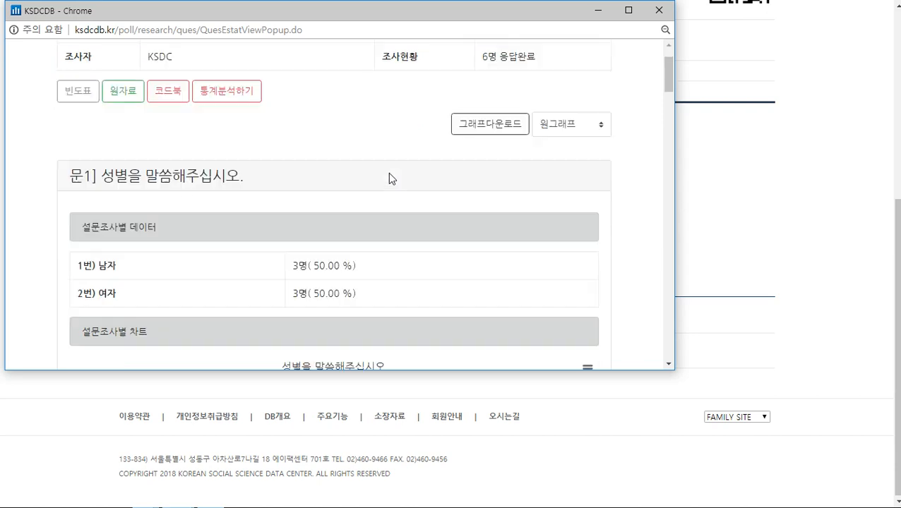
scroll(389, 166, "up", 1)
scroll(385, 169, "down", 2)
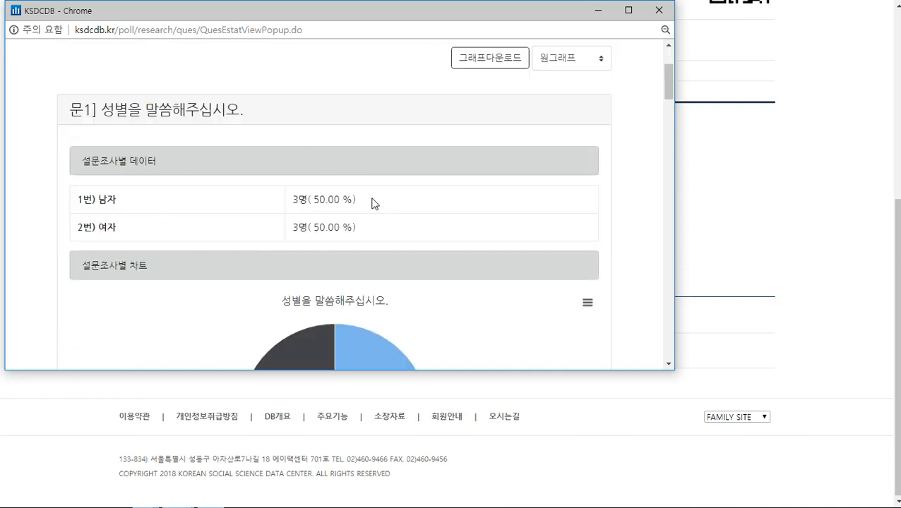
scroll(372, 201, "down", 1)
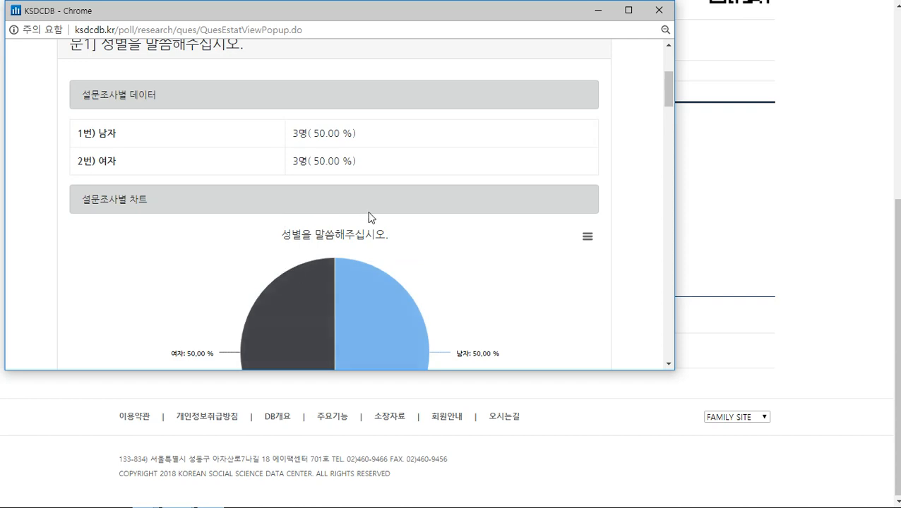
scroll(368, 218, "up", 3)
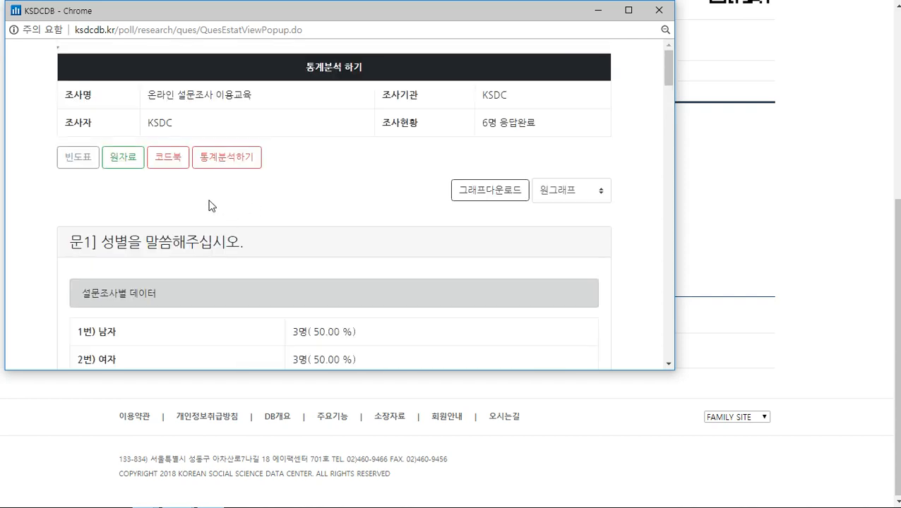
left_click(227, 158)
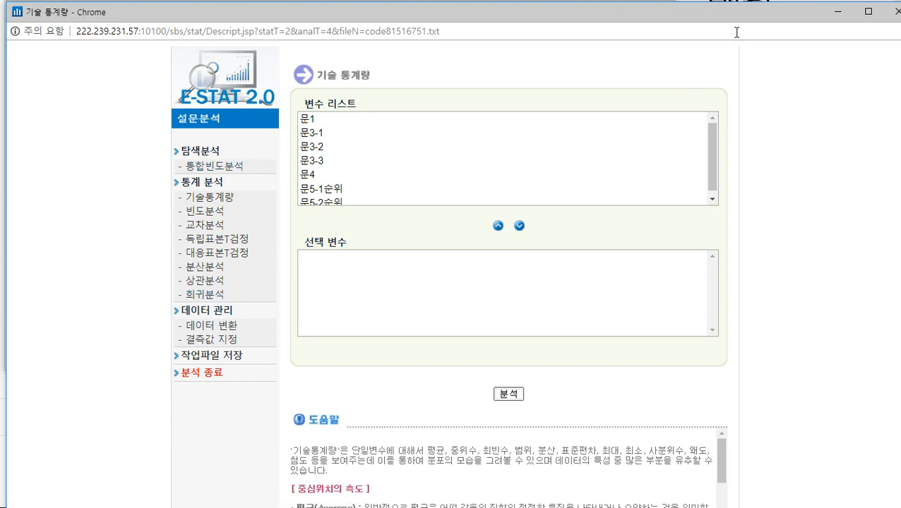
left_click(888, 11)
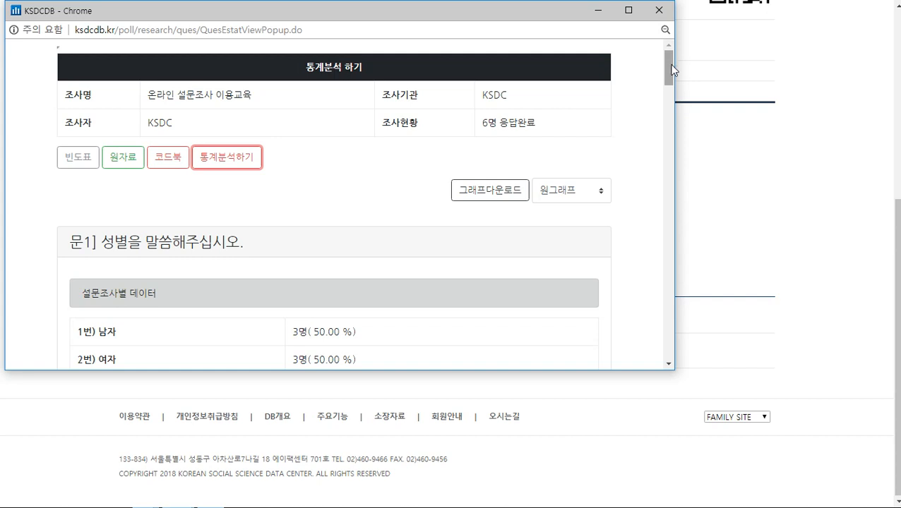
Close the statistics popup and use 복사하기 to create copy 18809, confirming both dialogs
left_click(659, 10)
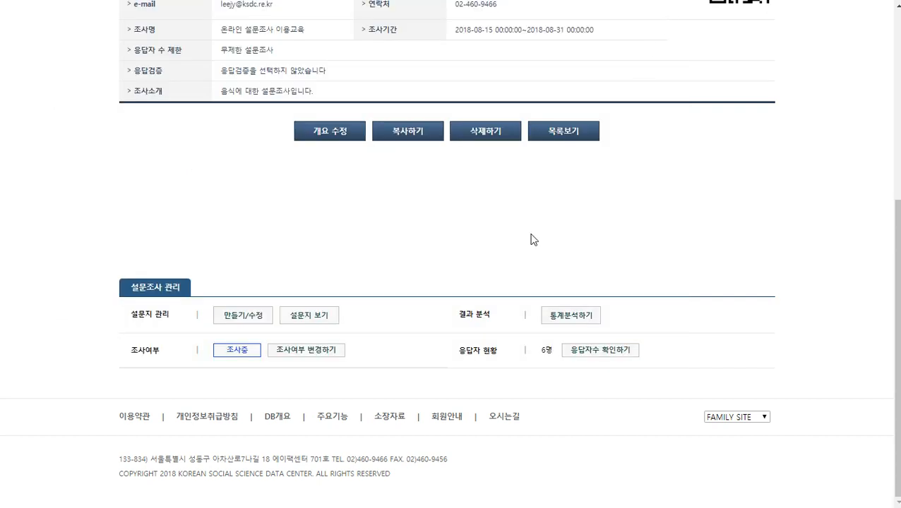
scroll(498, 236, "up", 2)
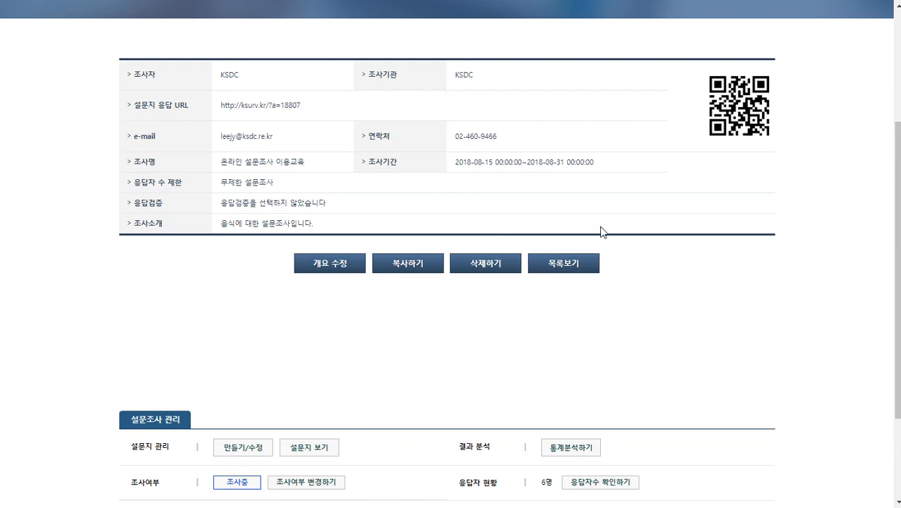
scroll(685, 293, "up", 2)
scroll(688, 294, "down", 1)
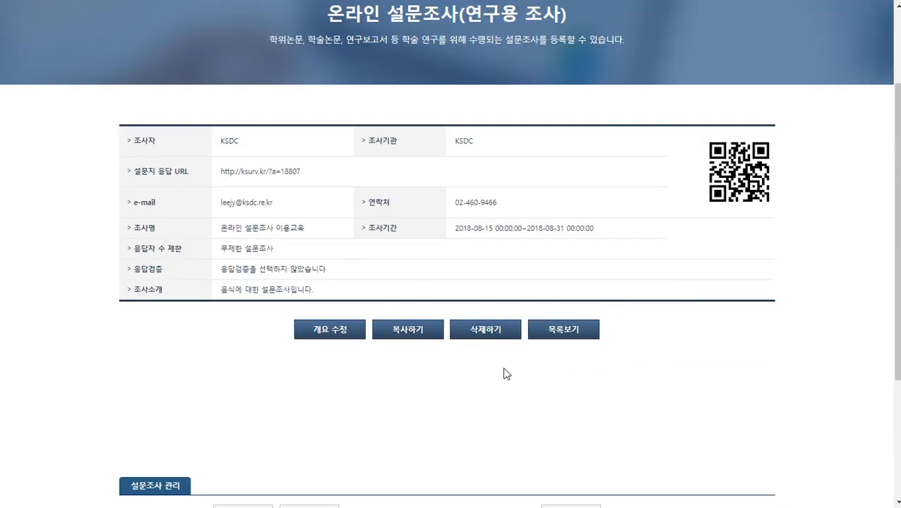
scroll(393, 364, "down", 1)
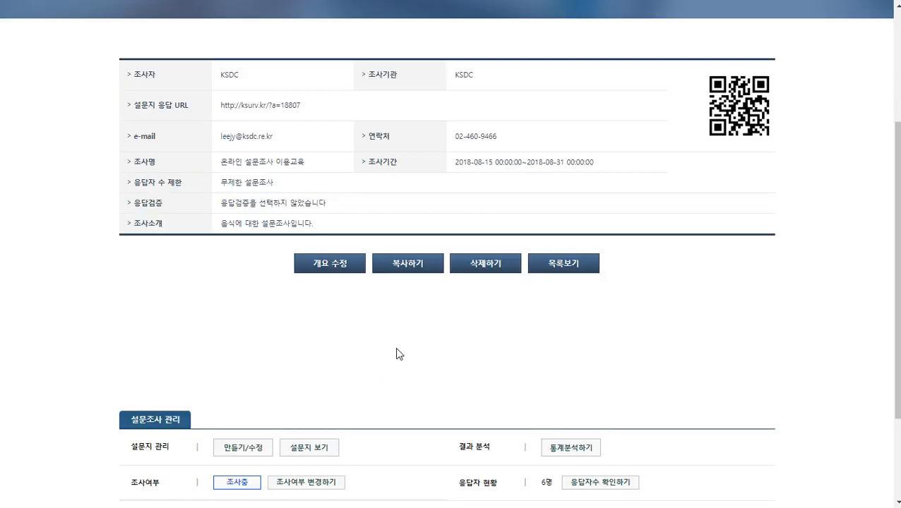
left_click(408, 268)
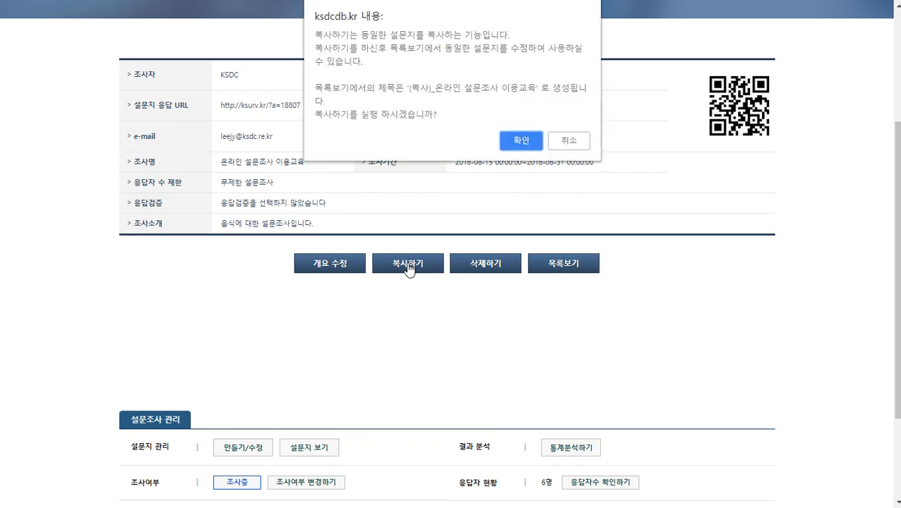
left_click(514, 137)
left_click(569, 75)
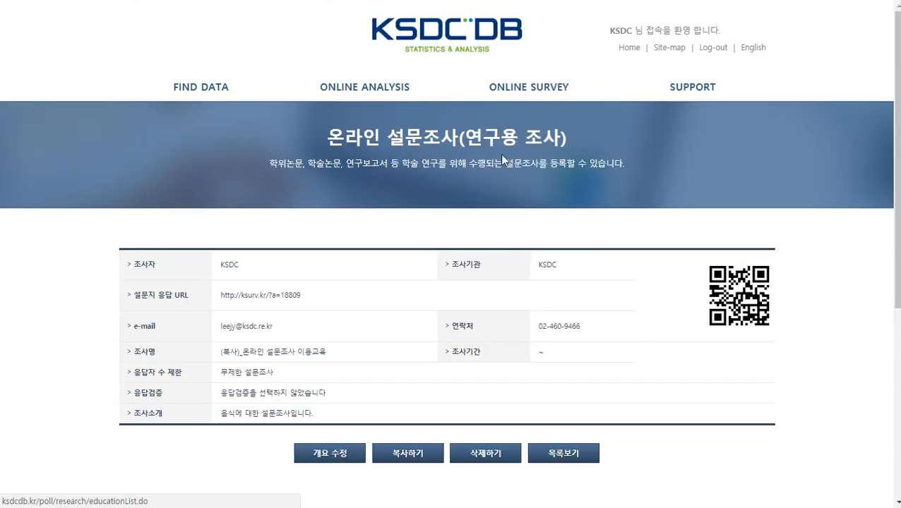
Open the ONLINE SURVEY list and check copy 18809 at the top, with 0 respondents and 비공개
left_click(534, 94)
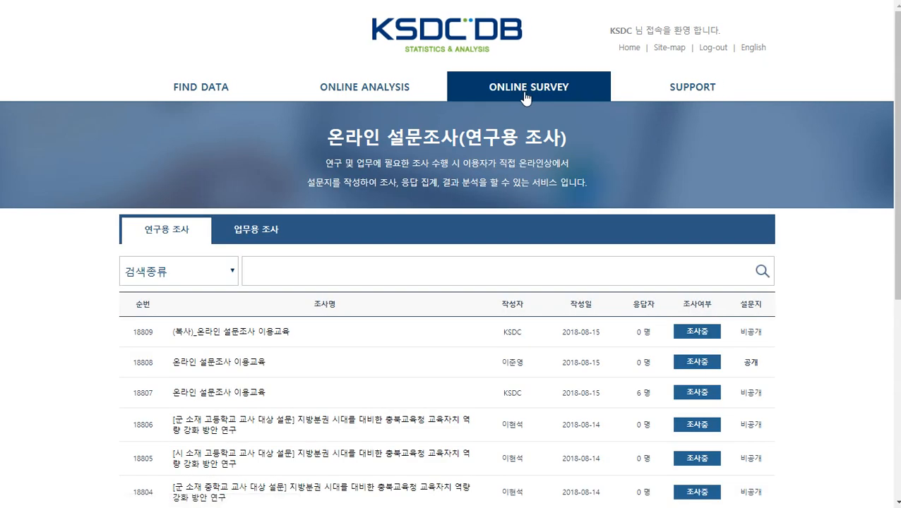
scroll(327, 235, "down", 1)
scroll(327, 235, "down", 1)
left_click_drag(173, 200, 290, 201)
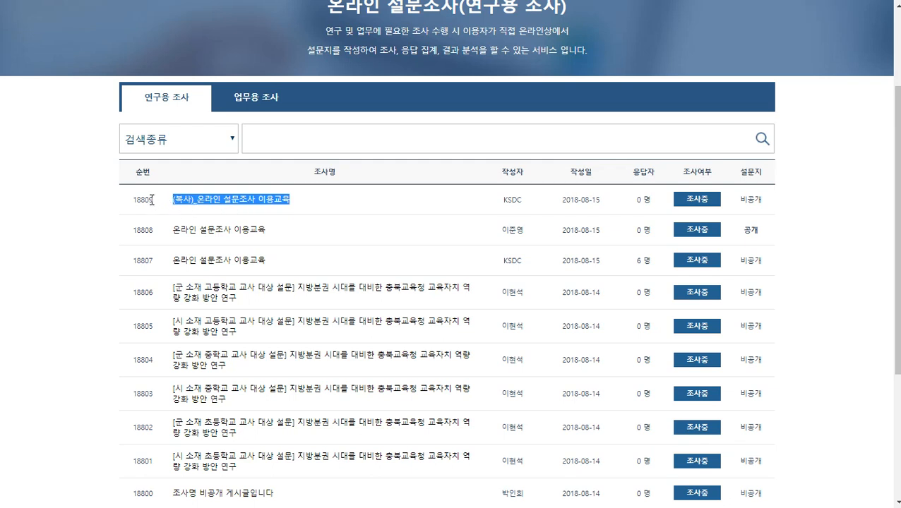
left_click(151, 200)
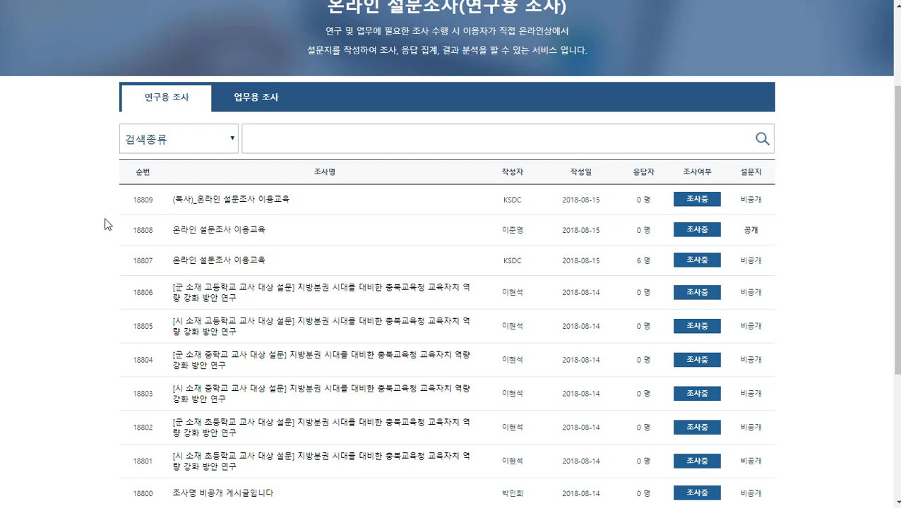
scroll(121, 277, "up", 2)
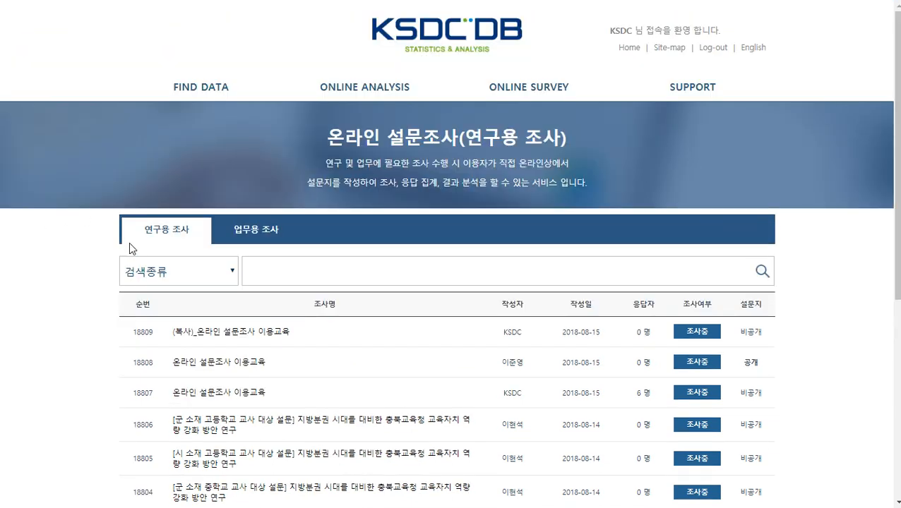